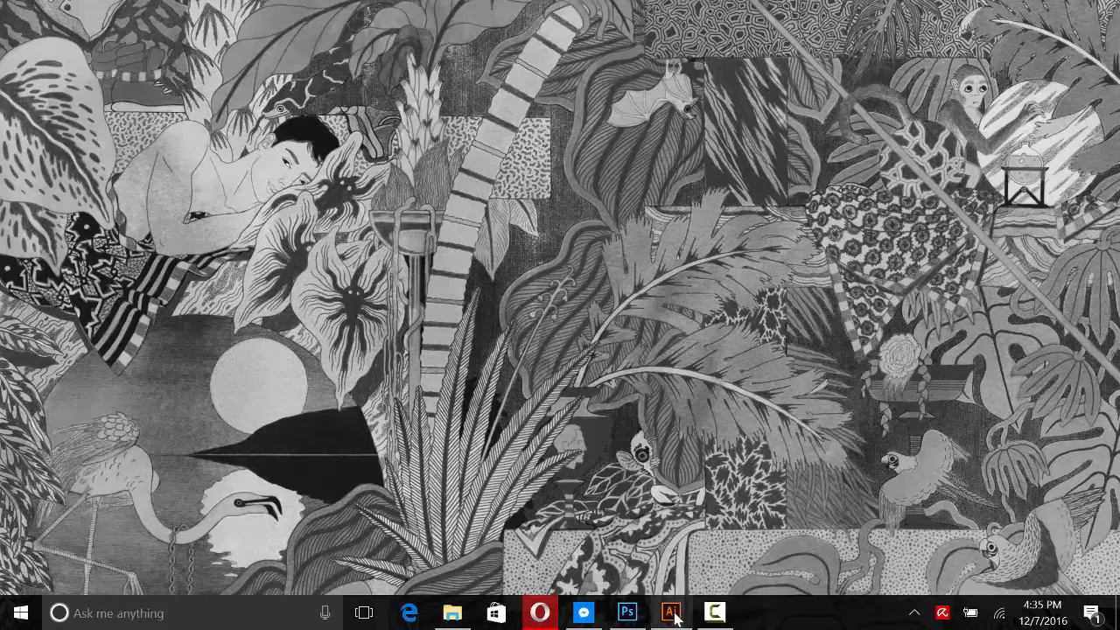
# Create a new 1000 x 1000 px document with one artboard in CMYK color mode
pyautogui.click(35, 10)
pyautogui.click(49, 29)
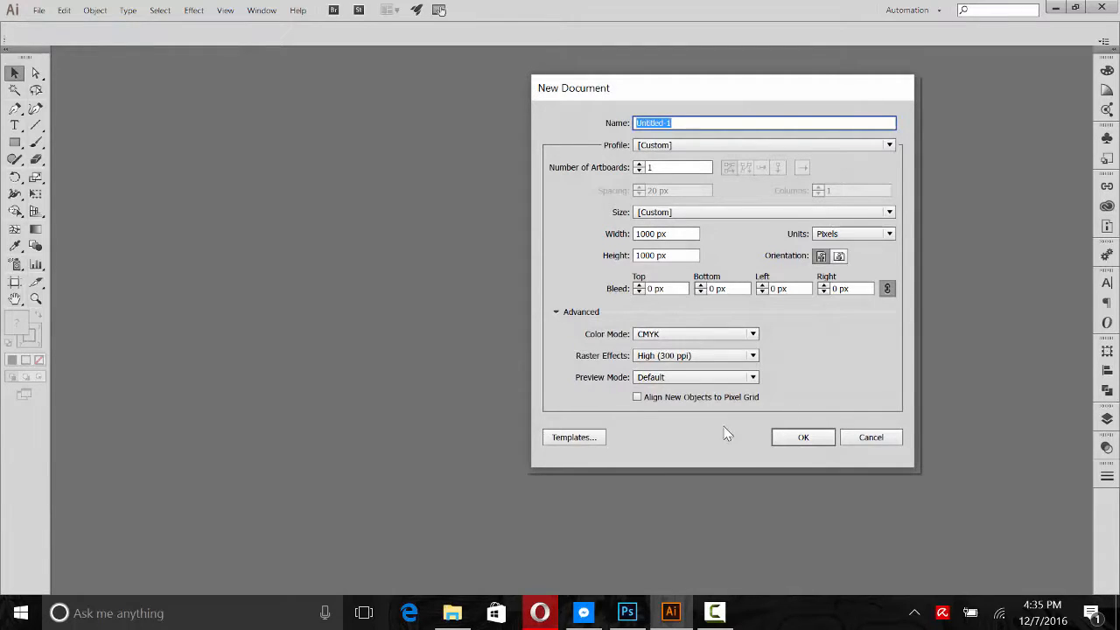
pyautogui.click(804, 438)
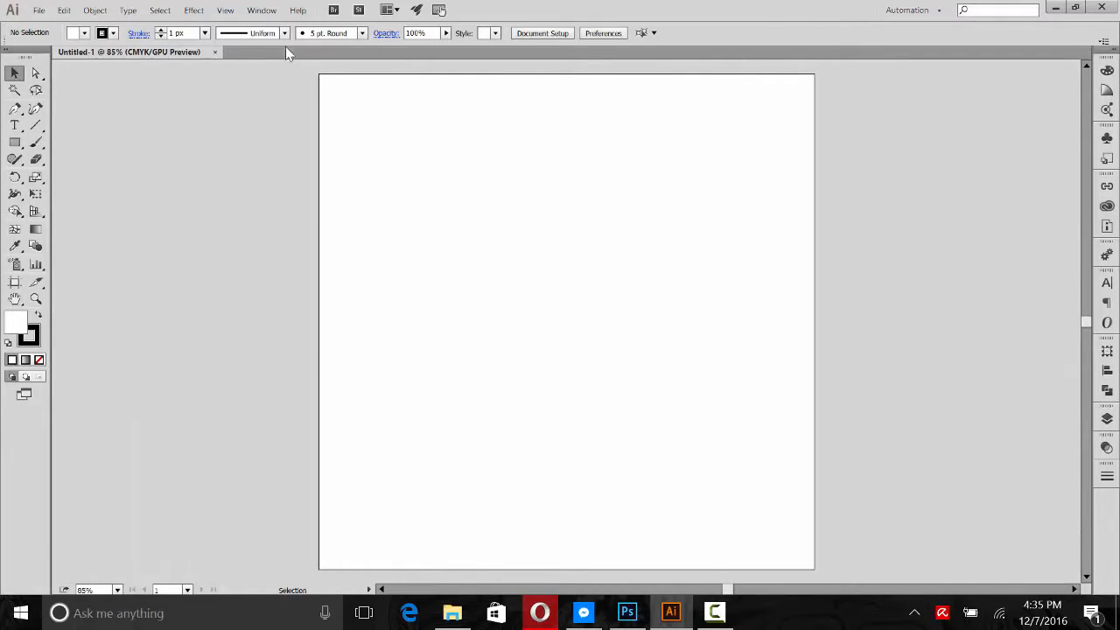
pyautogui.click(262, 11)
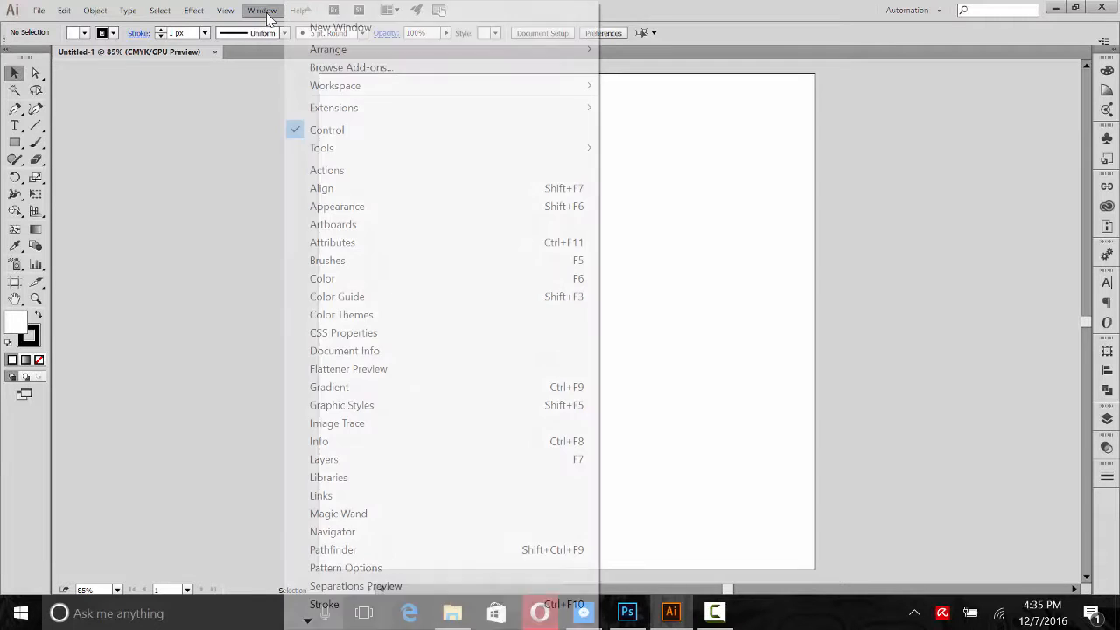
pyautogui.click(395, 170)
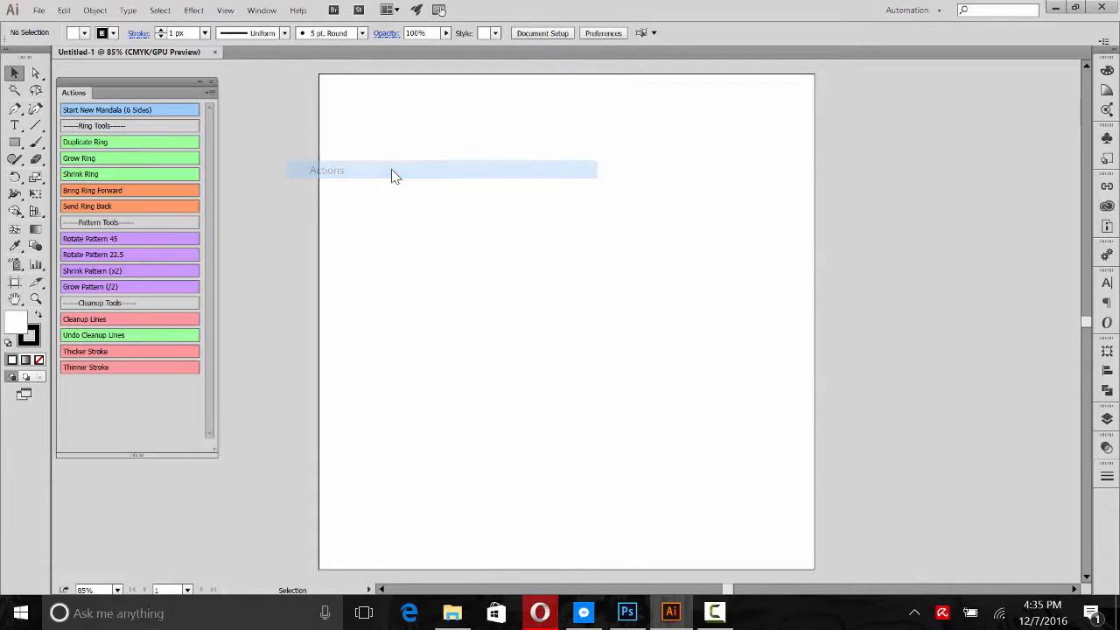
pyautogui.click(212, 83)
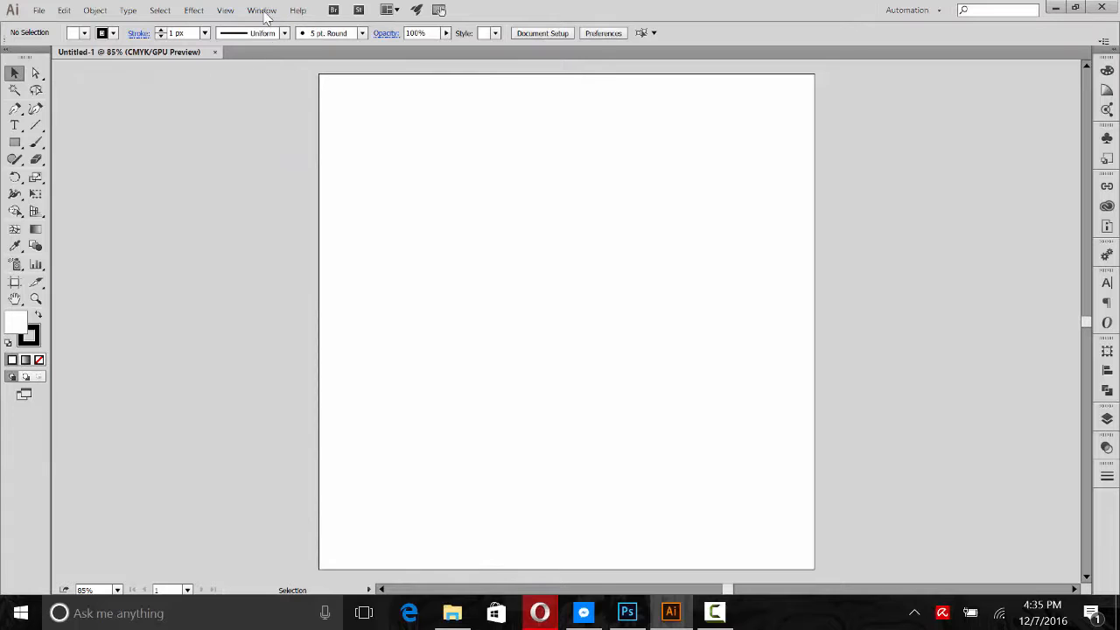
# Load the Watercolor Pro Smooth Graphic Style CS5+ library from the Watercolor Pro Edition folder as an additional graphic style library
pyautogui.click(261, 11)
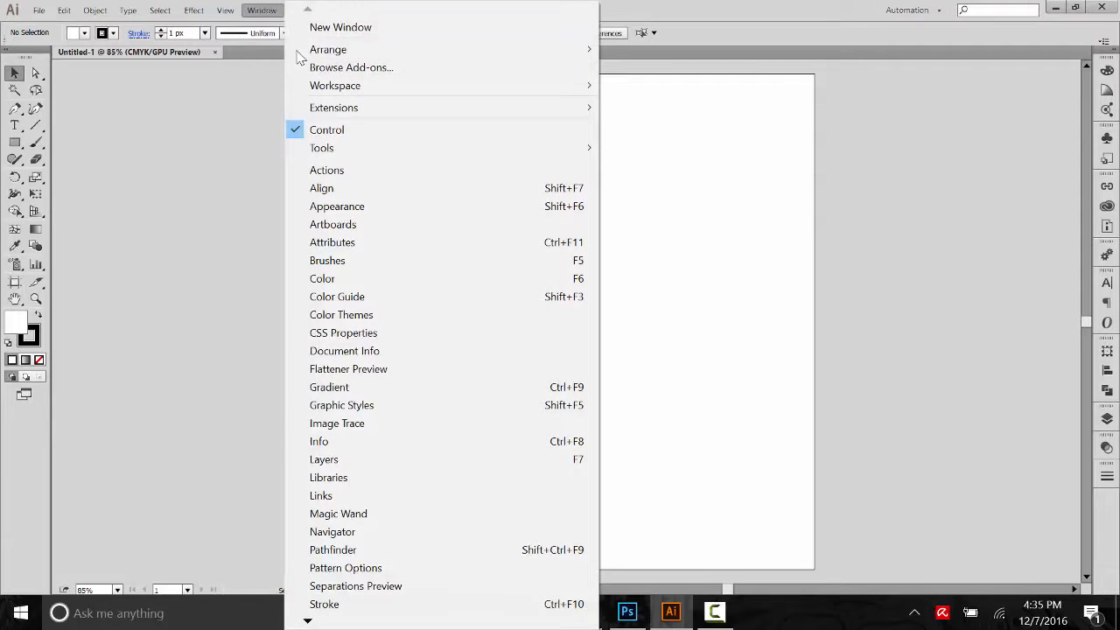
pyautogui.click(368, 406)
pyautogui.click(1085, 128)
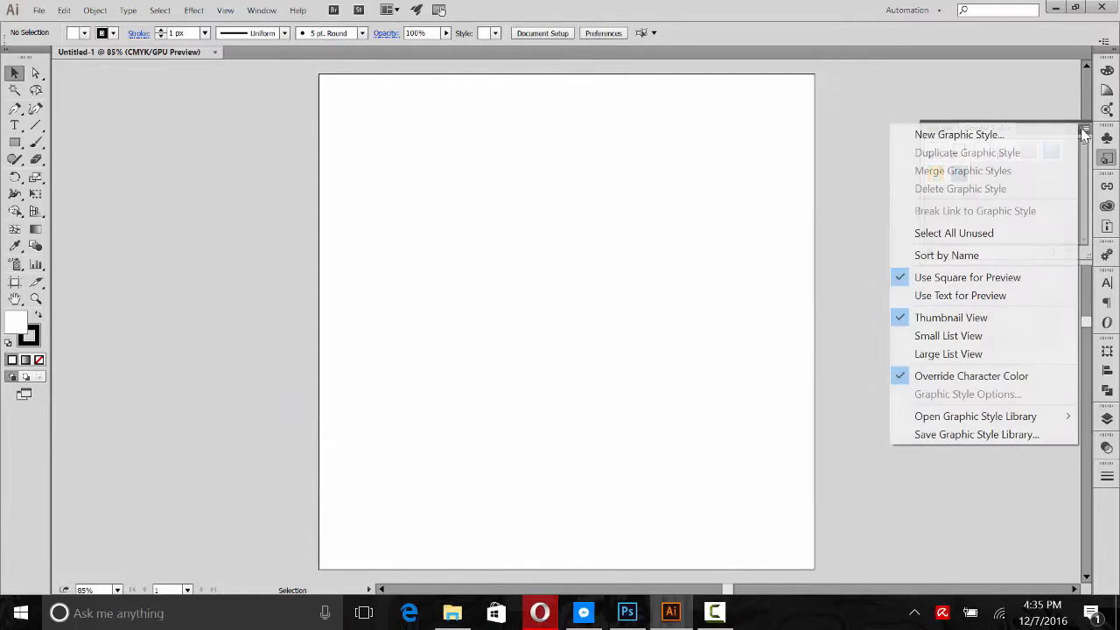
pyautogui.moveTo(980, 417)
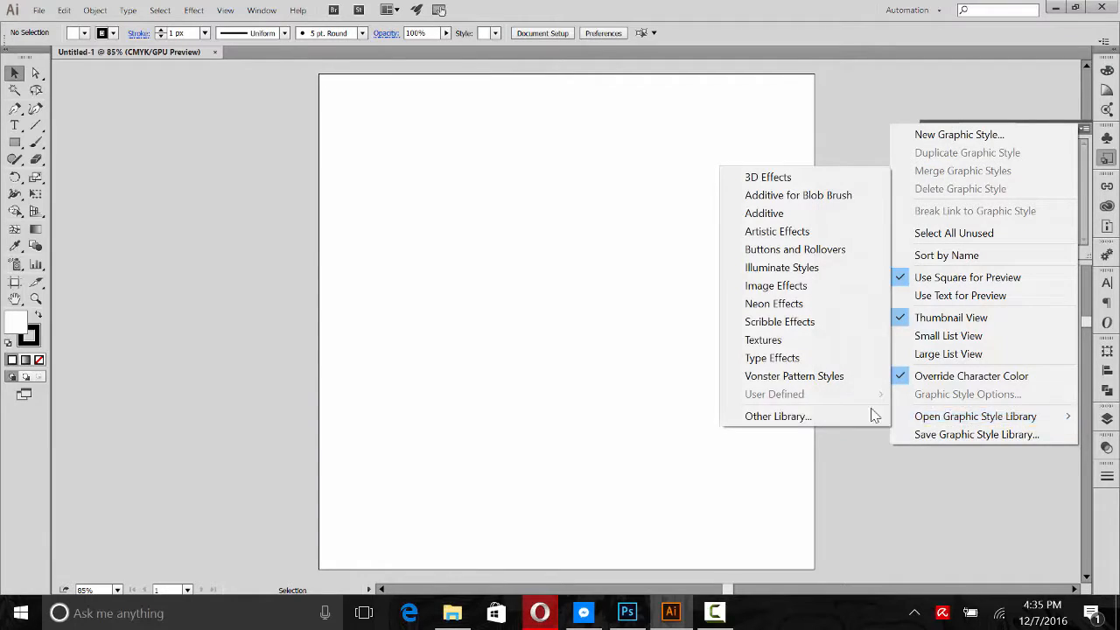
pyautogui.click(813, 415)
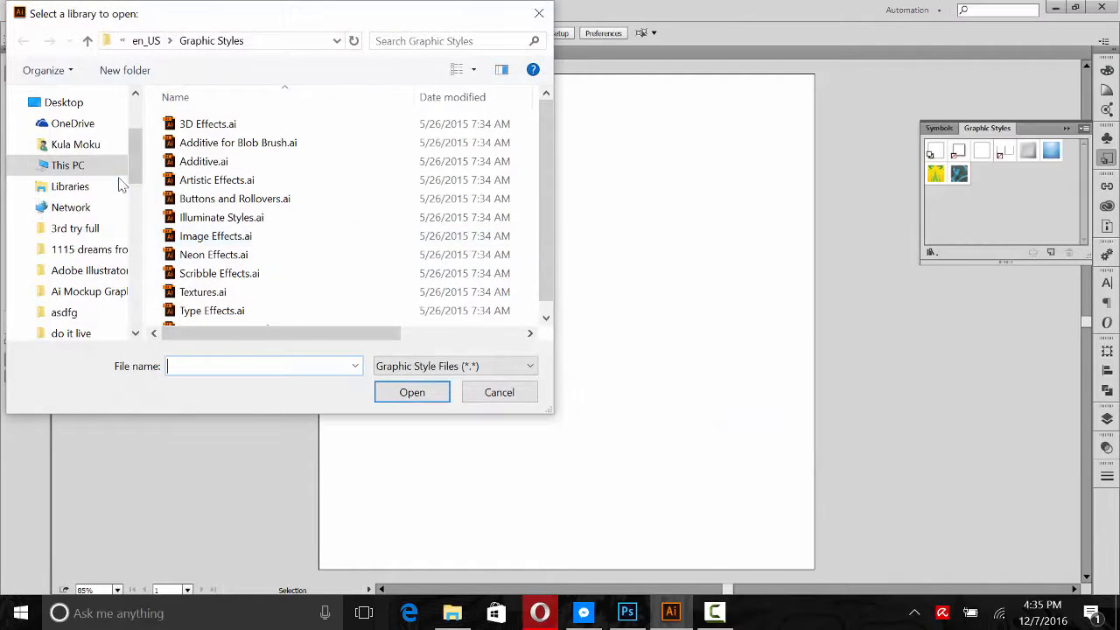
pyautogui.scroll(3, 127, 153)
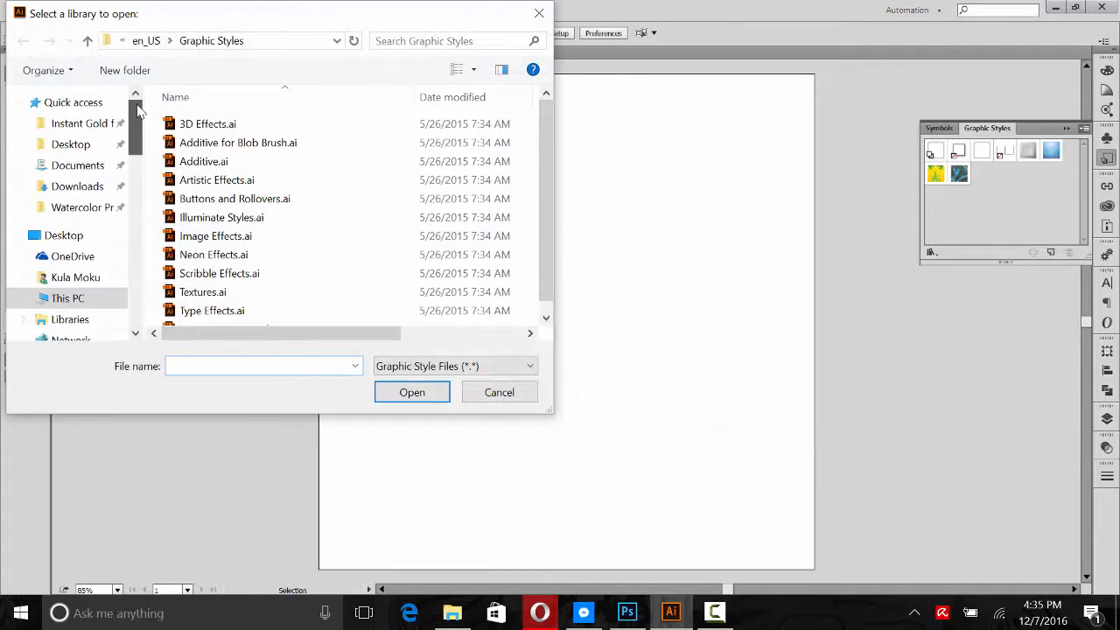
pyautogui.click(79, 207)
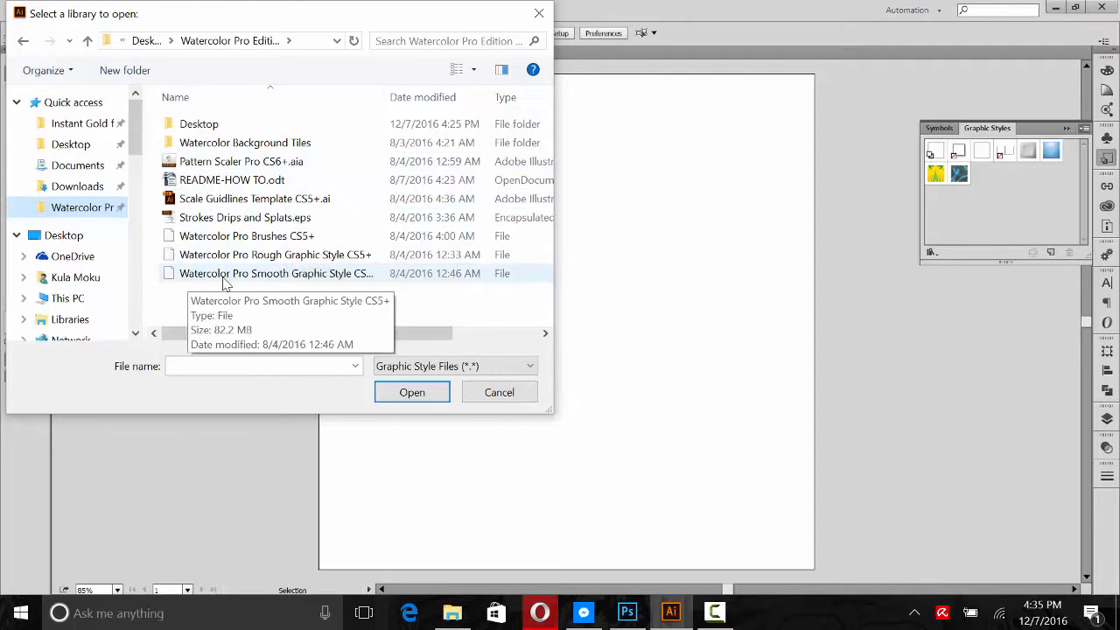
pyautogui.click(282, 274)
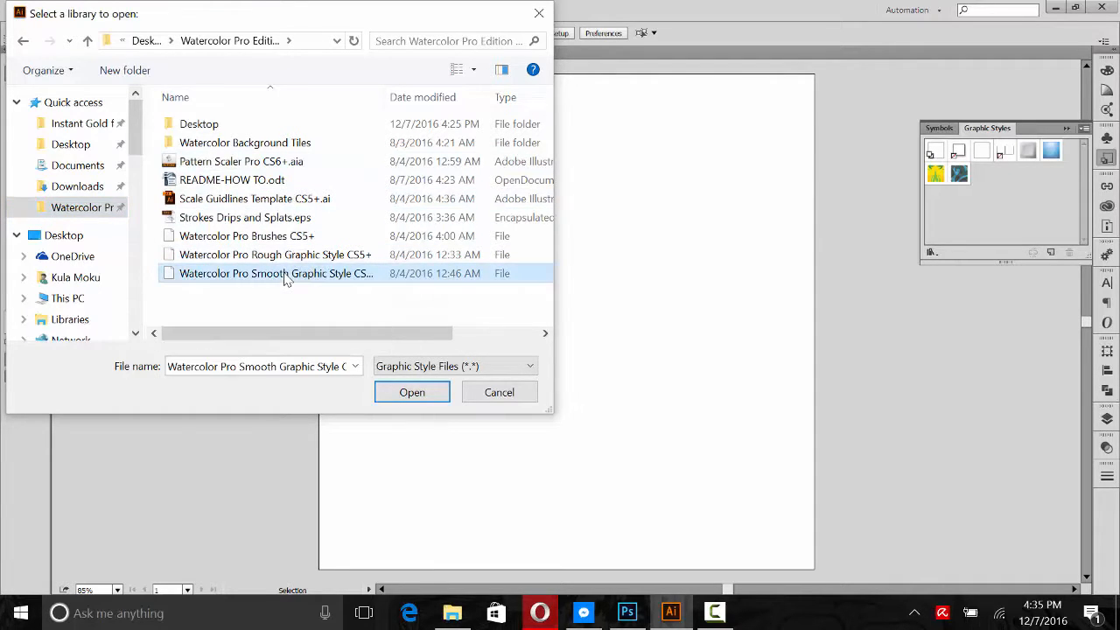
pyautogui.click(411, 395)
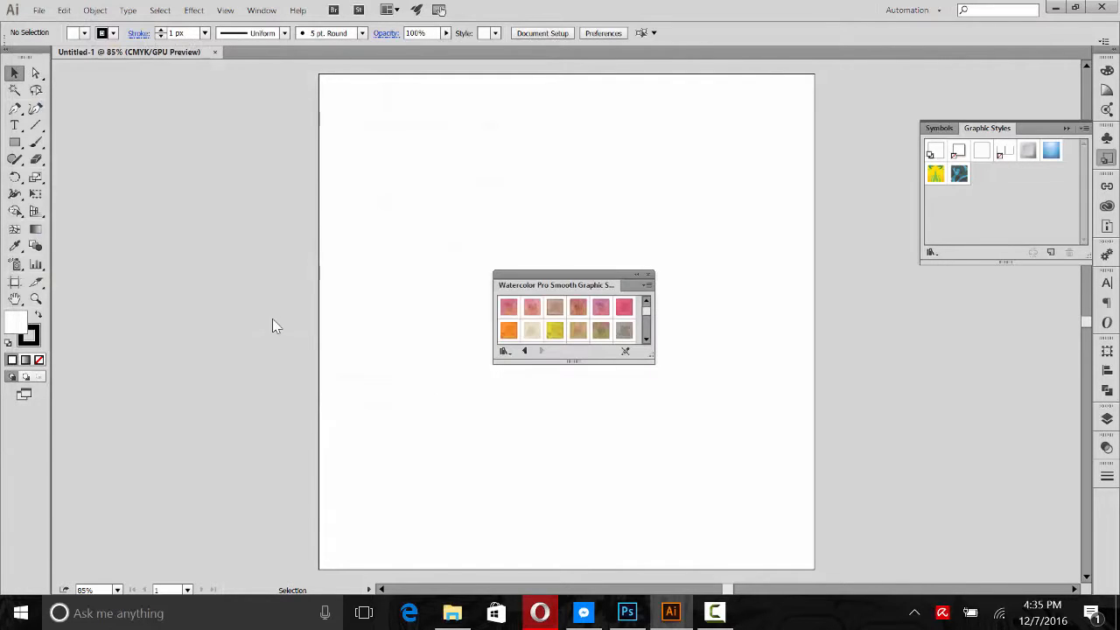
# Place the watercolor style library beside the artboard and enlarge it so all its swatches are visible
pyautogui.moveTo(564, 279); pyautogui.dragTo(232, 142)
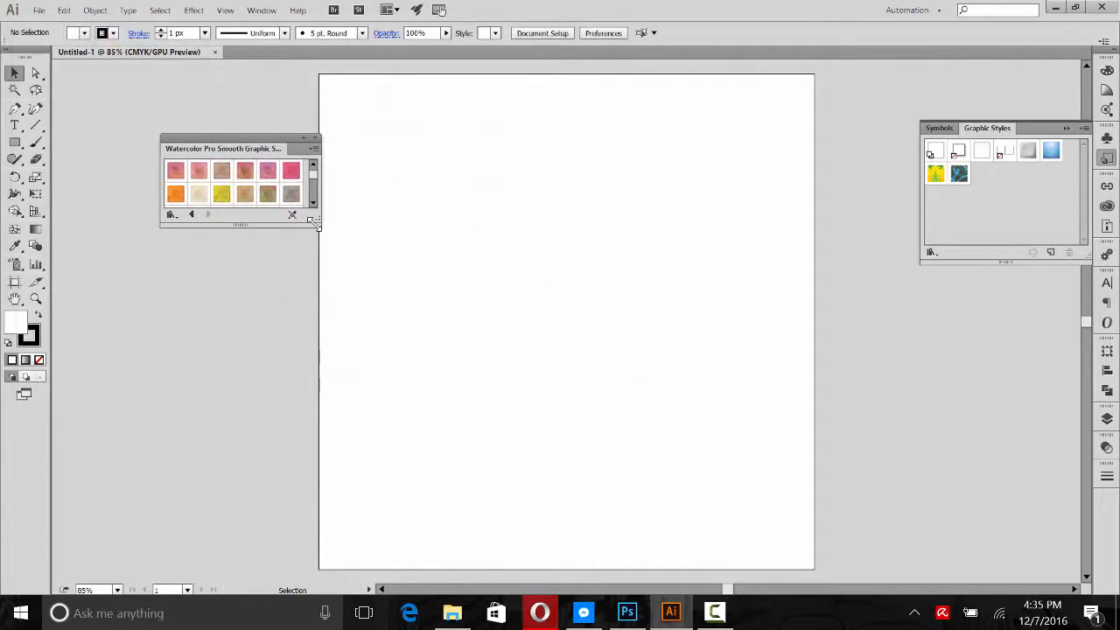
pyautogui.moveTo(320, 225); pyautogui.dragTo(356, 363)
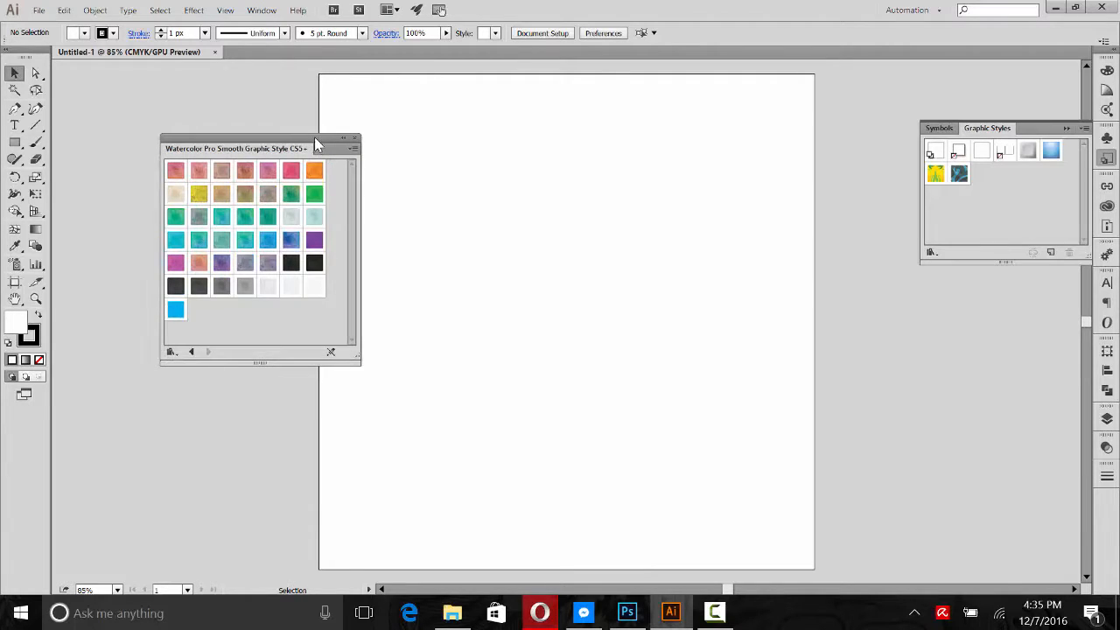
pyautogui.moveTo(317, 146); pyautogui.dragTo(258, 102)
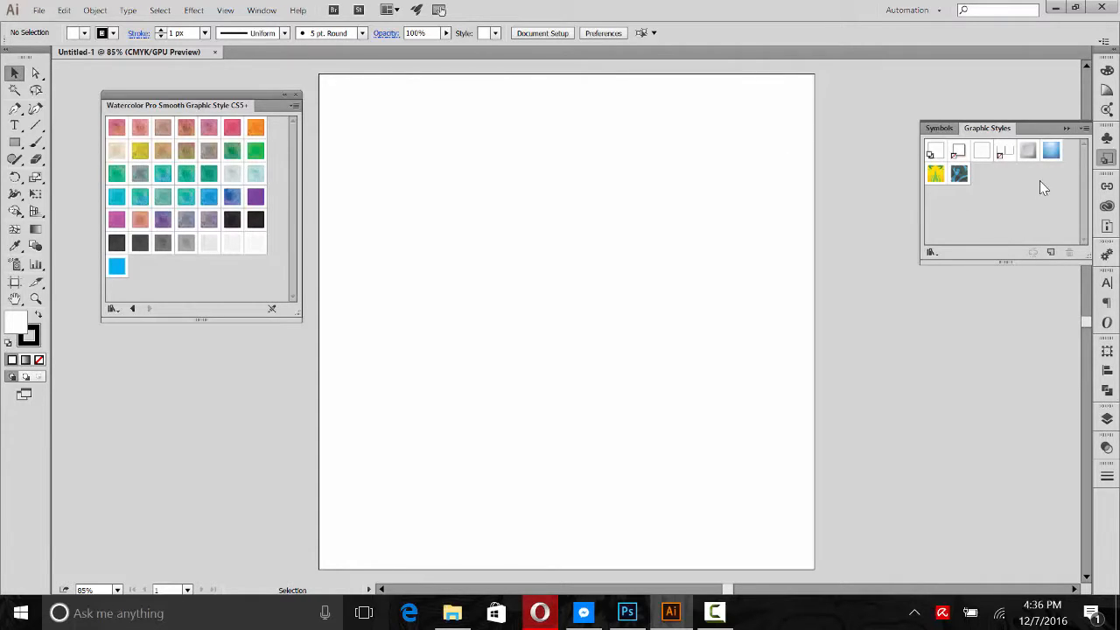
# Draw a rectangle about 518 by 314 px in the artboard's upper middle and apply the muted grey-purple watercolor style
pyautogui.click(14, 142)
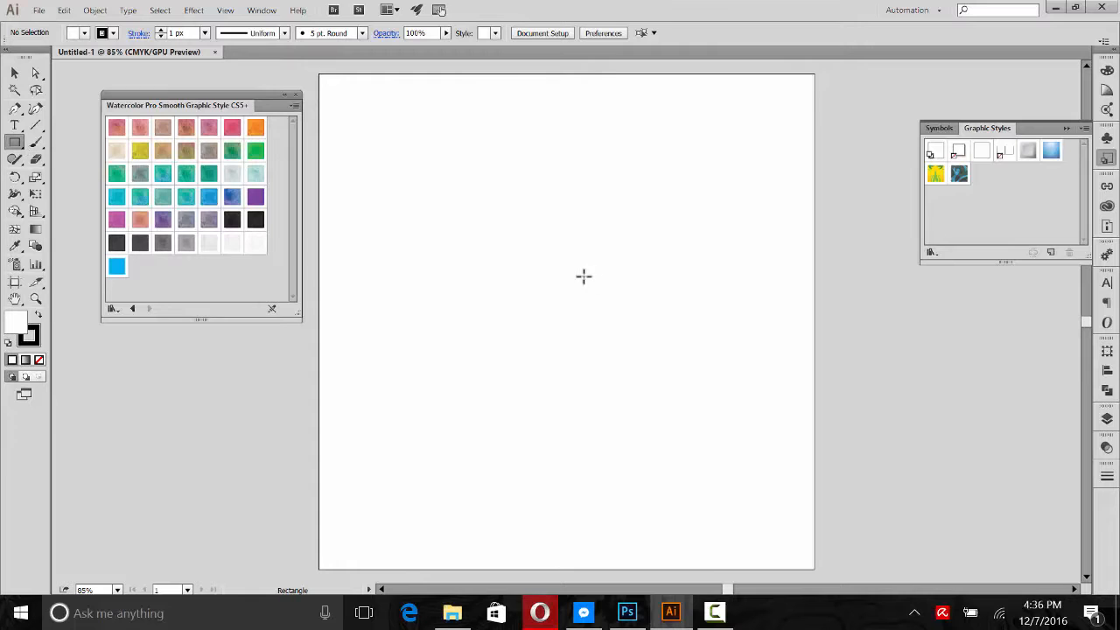
pyautogui.moveTo(413, 202); pyautogui.dragTo(670, 358)
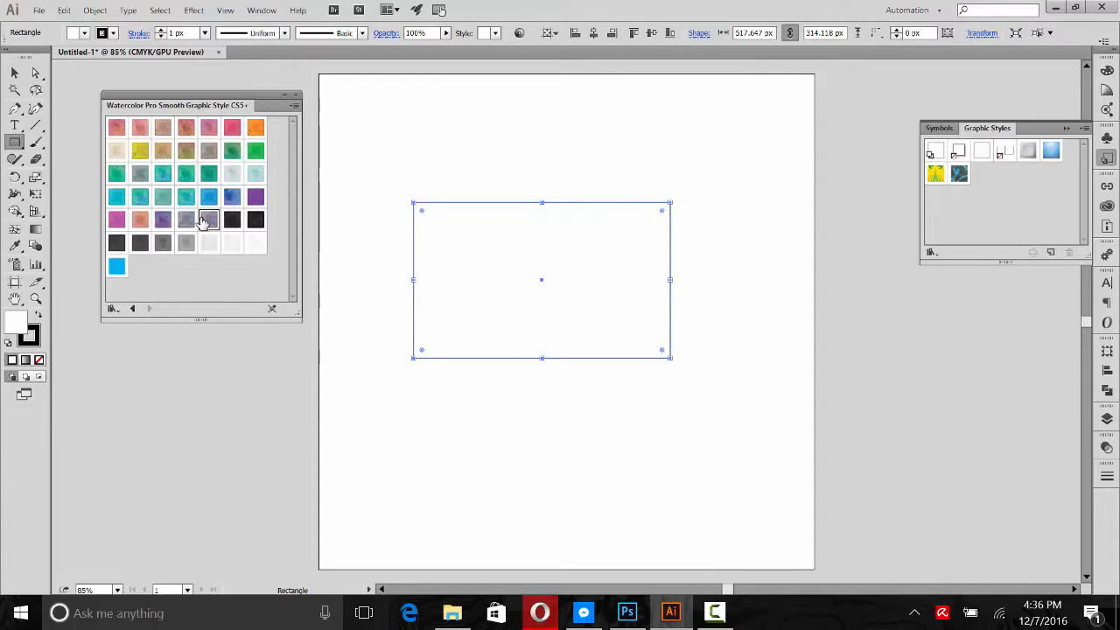
pyautogui.click(169, 154)
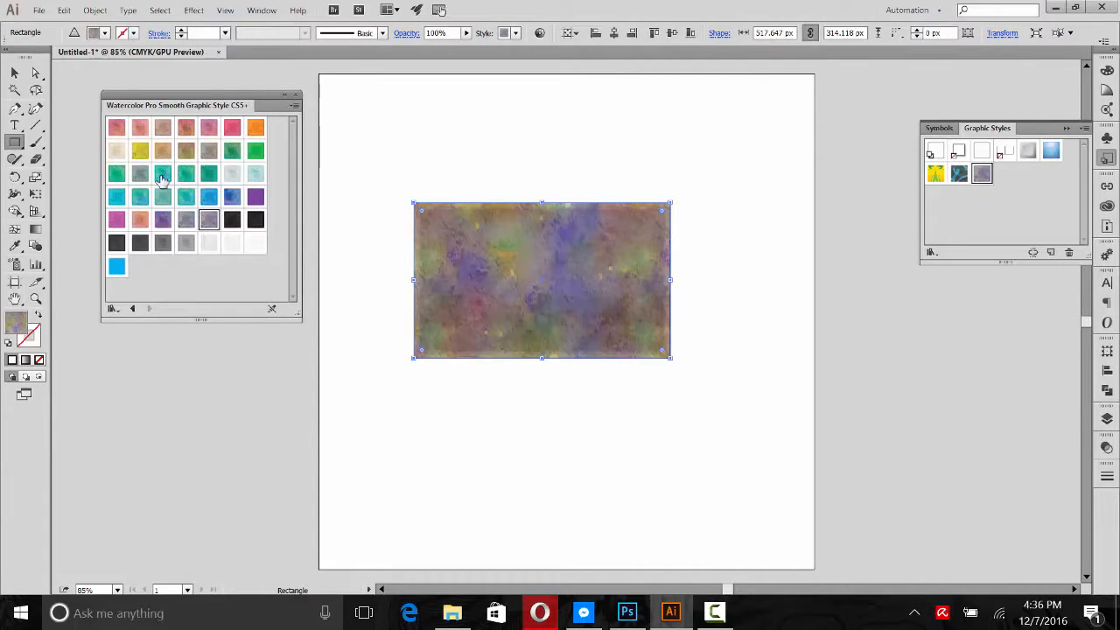
# Try the orange and reddish-brown watercolor styles on the rectangle, finishing with the blue-green one, and deselect it
pyautogui.click(255, 129)
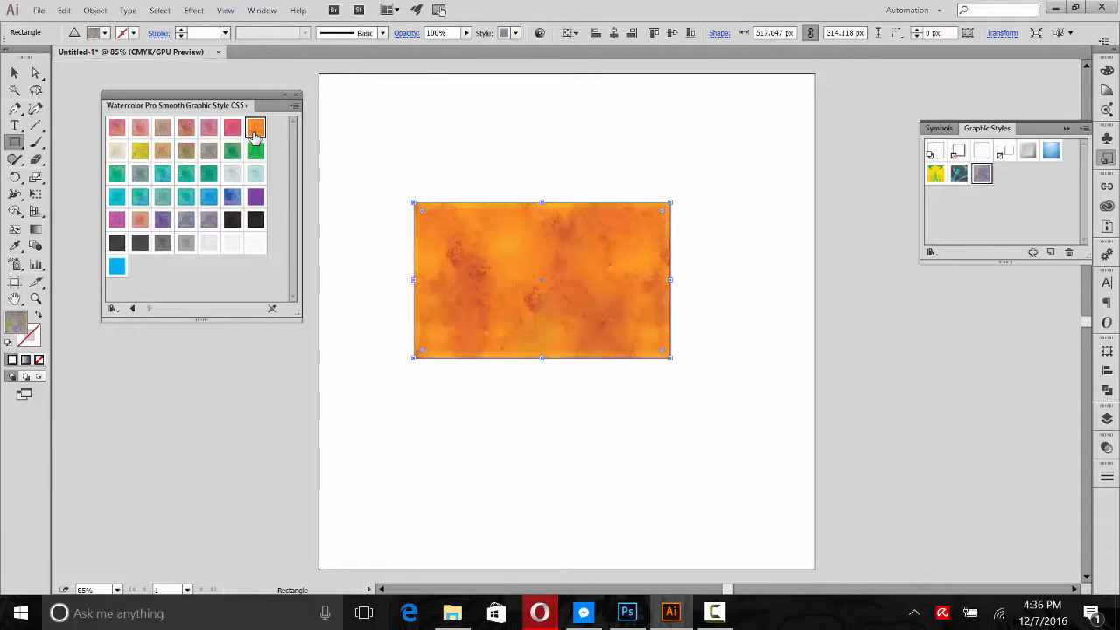
pyautogui.click(185, 130)
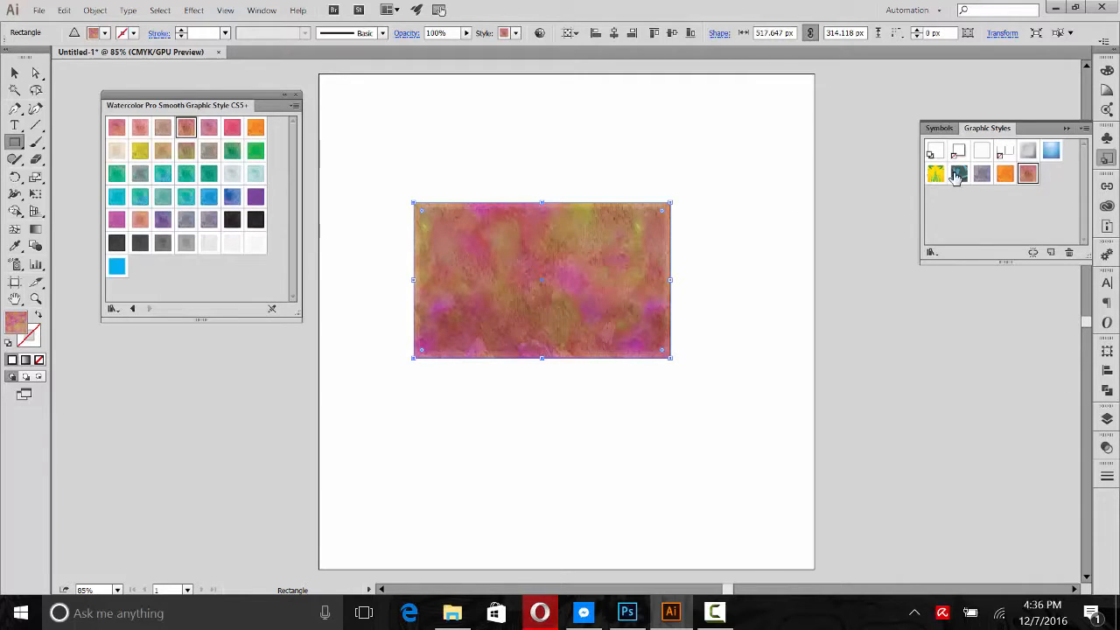
pyautogui.click(14, 73)
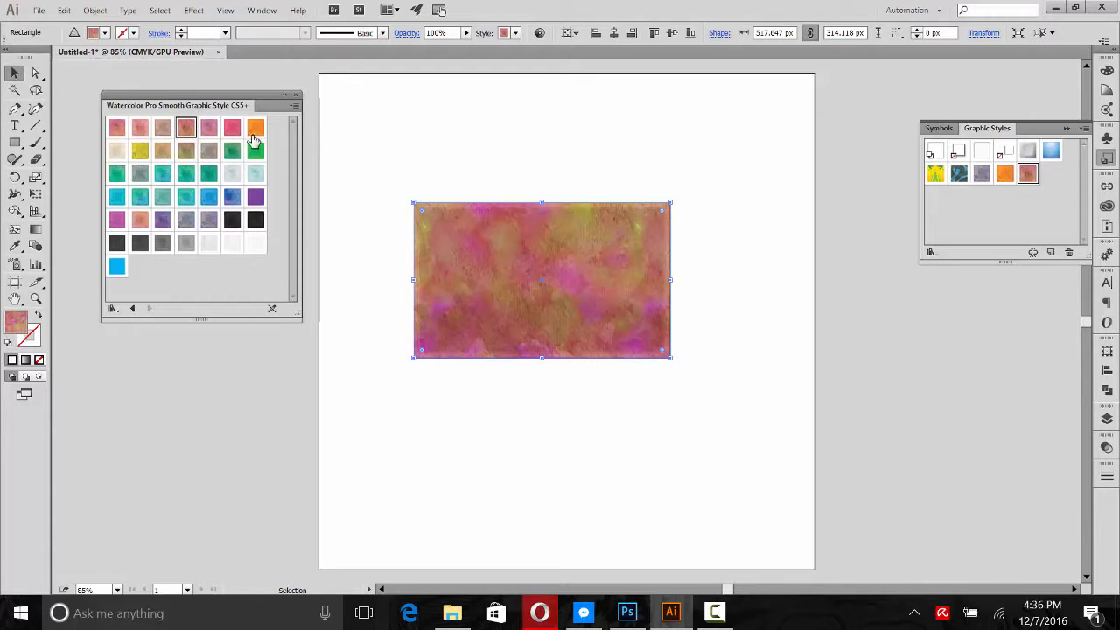
pyautogui.click(163, 174)
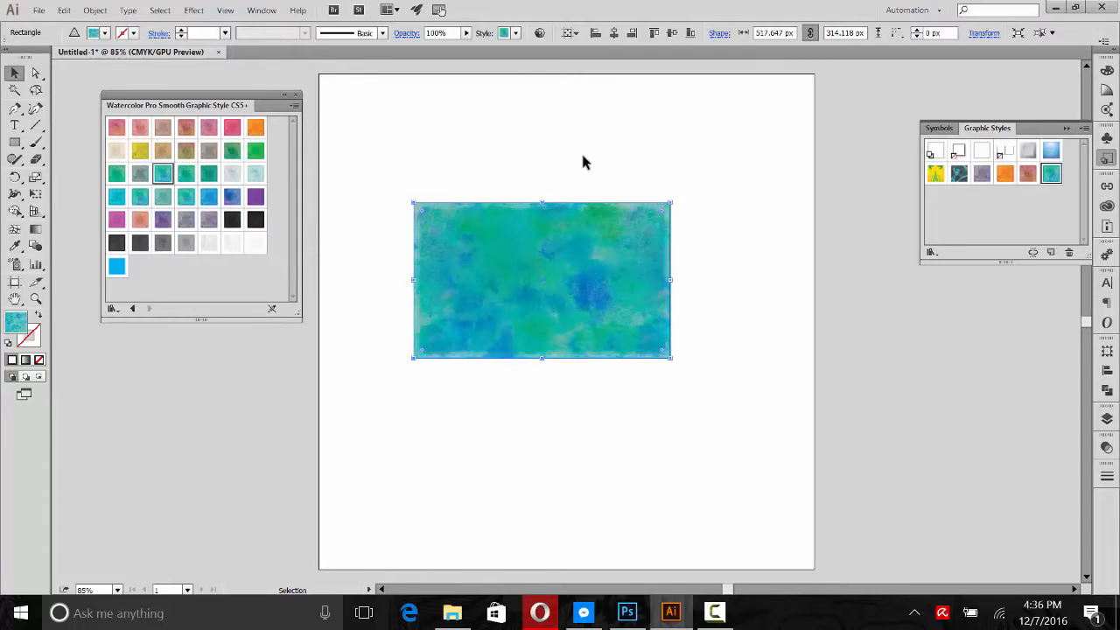
pyautogui.click(752, 298)
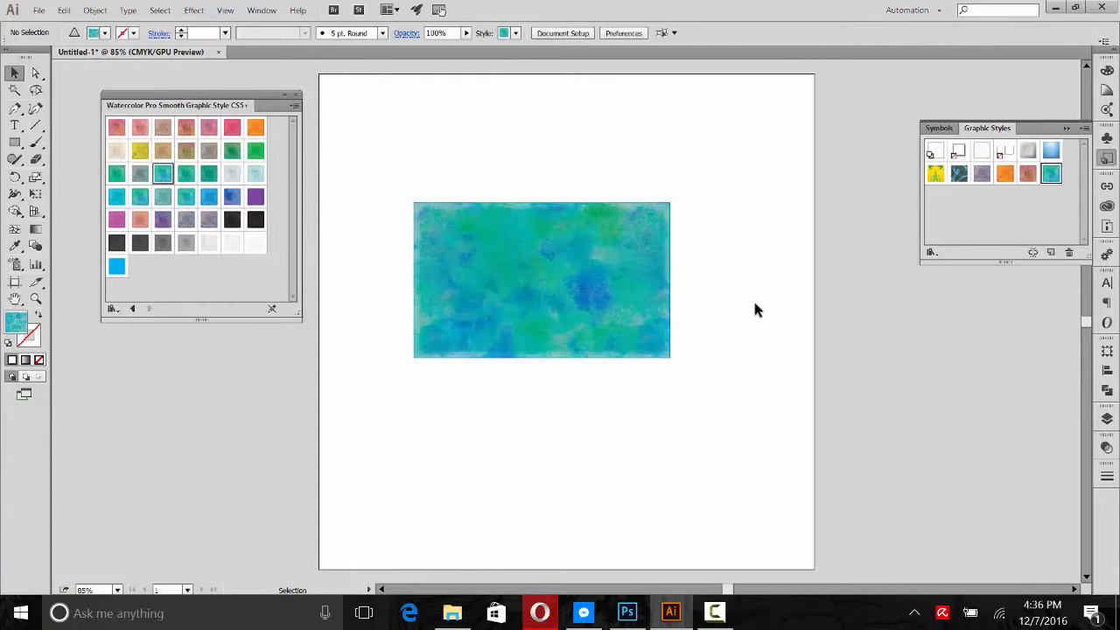
# Examine the stacked fills of the rectangle's watercolor style in an enlarged Appearance panel
pyautogui.click(596, 289)
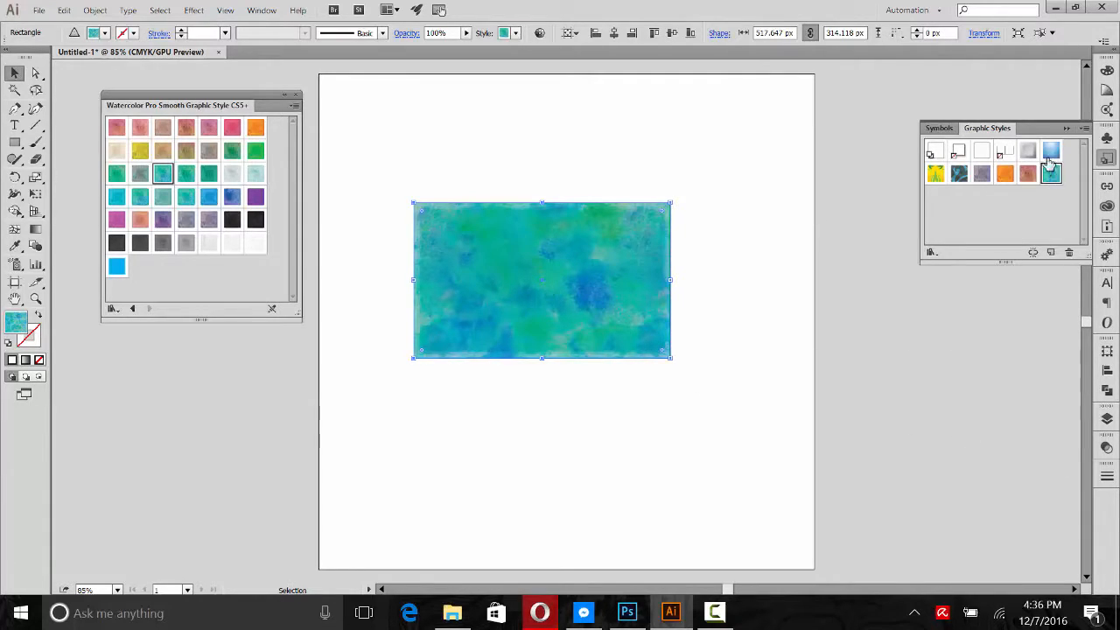
pyautogui.click(262, 10)
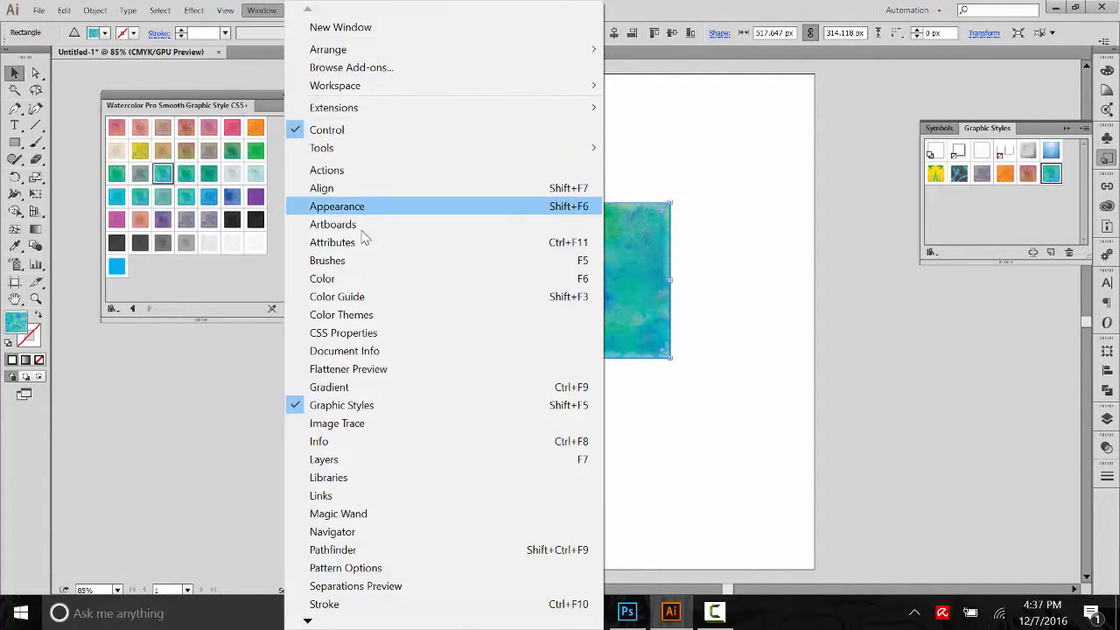
pyautogui.click(333, 211)
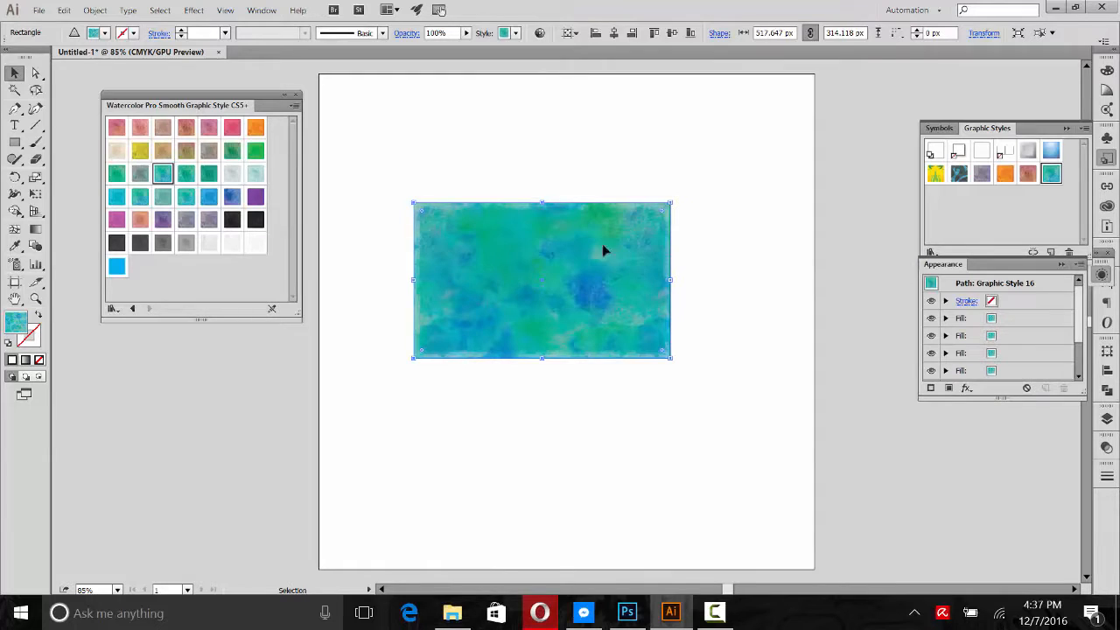
pyautogui.moveTo(1083, 394); pyautogui.dragTo(1084, 521)
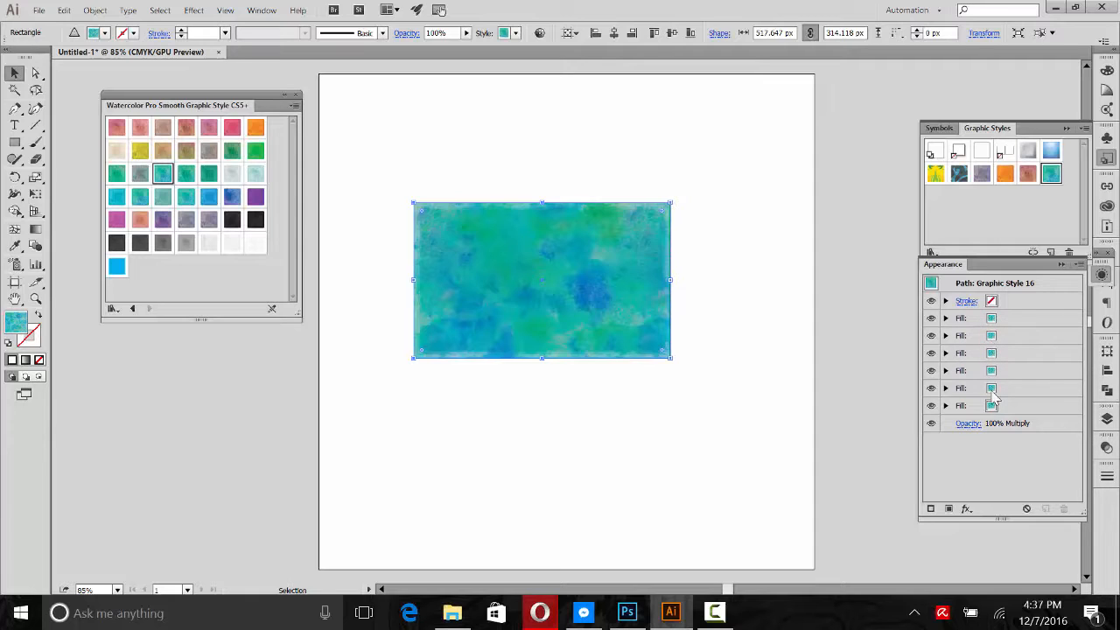
pyautogui.click(649, 179)
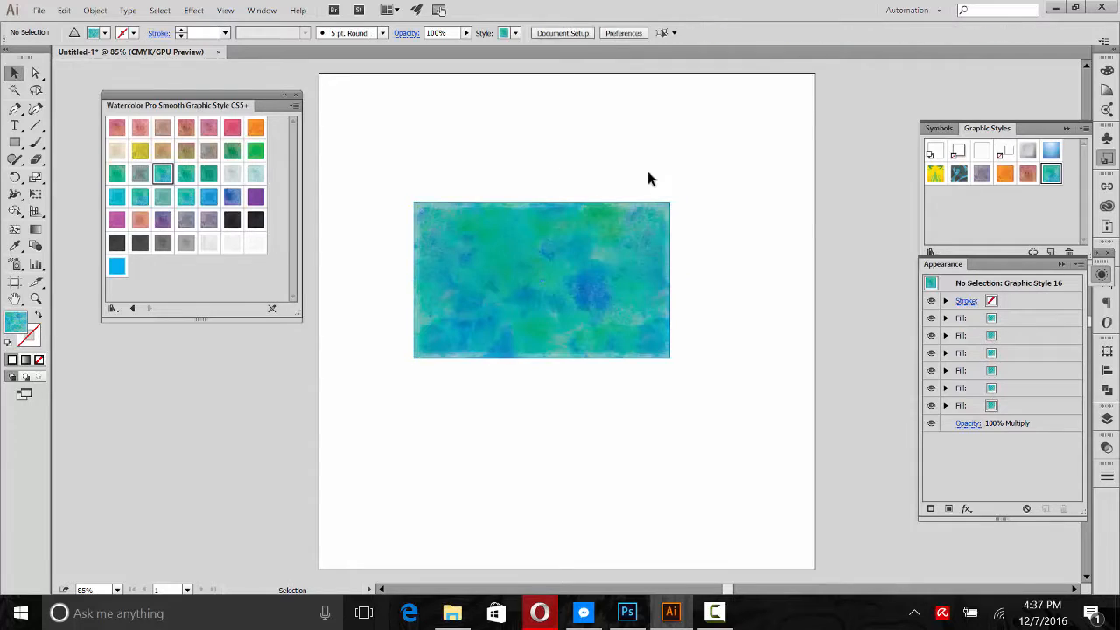
# Show the Swatches panel and close the Appearance panel
pyautogui.click(262, 9)
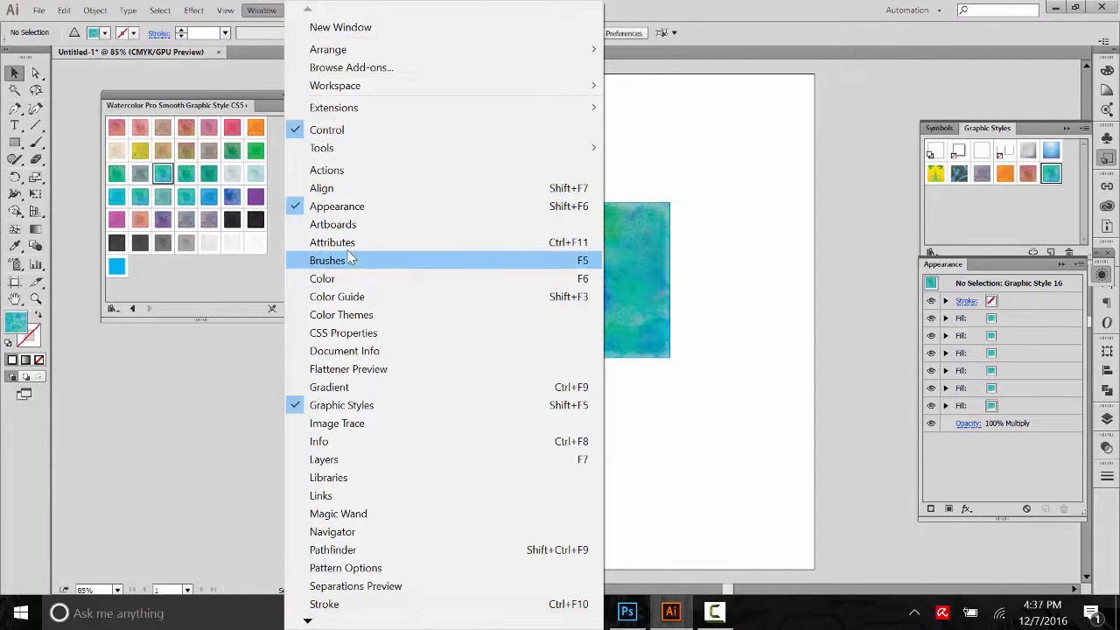
pyautogui.click(337, 403)
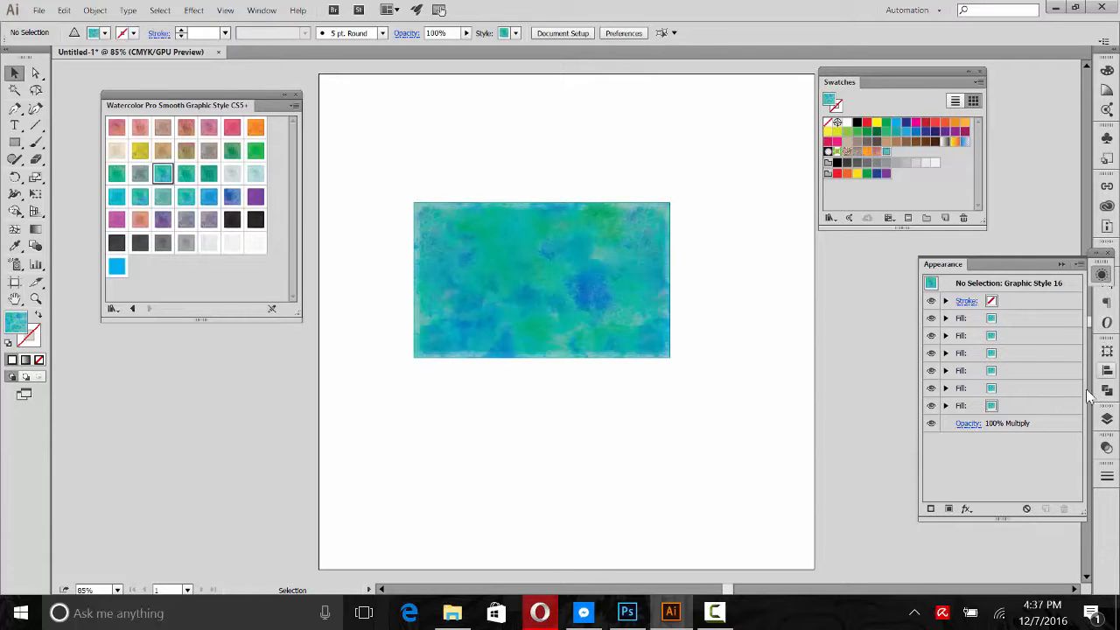
pyautogui.click(1108, 255)
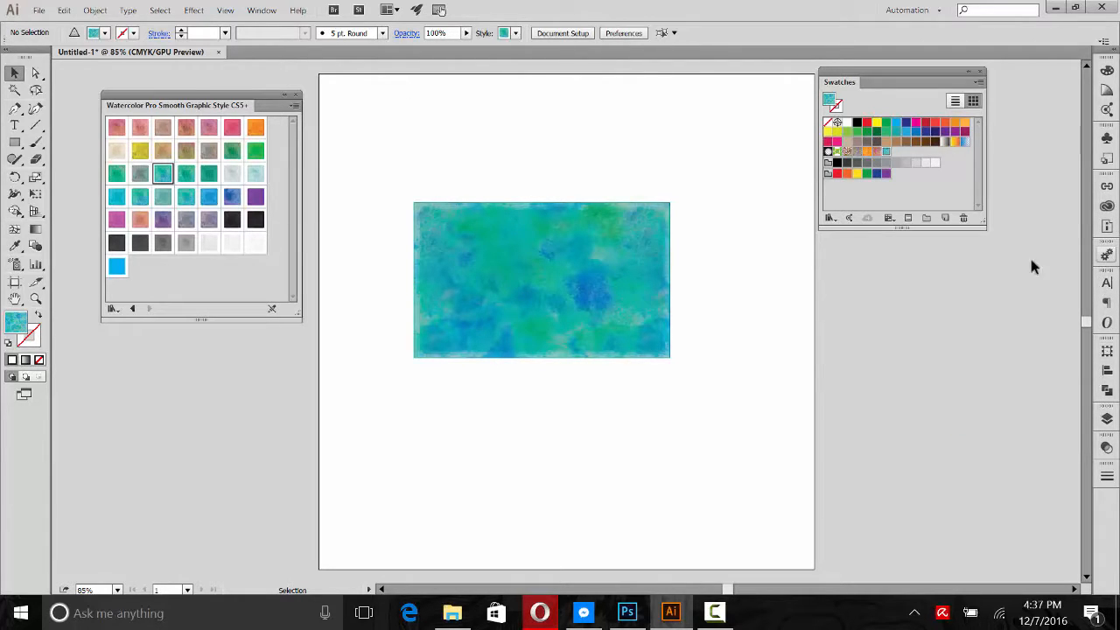
# Bring back the Graphic Styles panel and place it as a floating panel below the Swatches panel
pyautogui.click(261, 10)
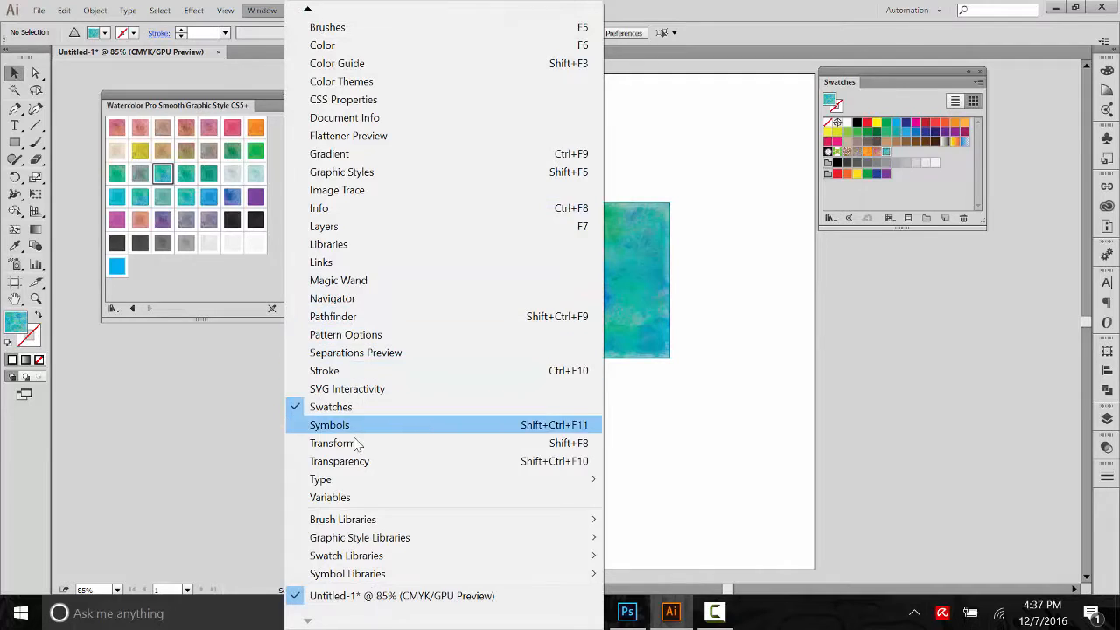
pyautogui.click(368, 172)
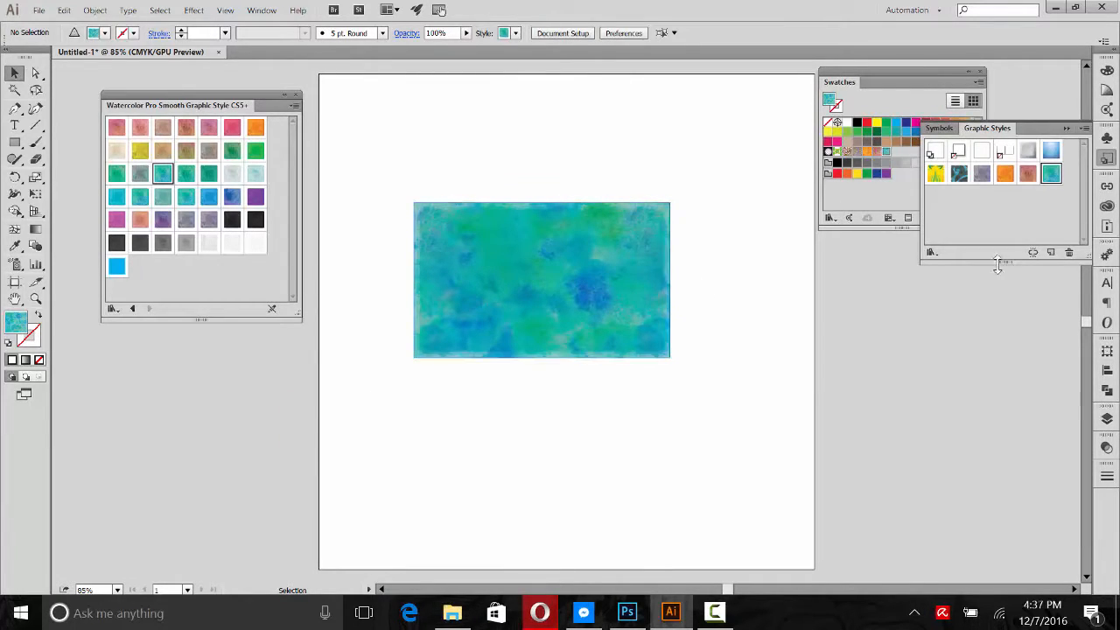
pyautogui.moveTo(1049, 129); pyautogui.dragTo(996, 301)
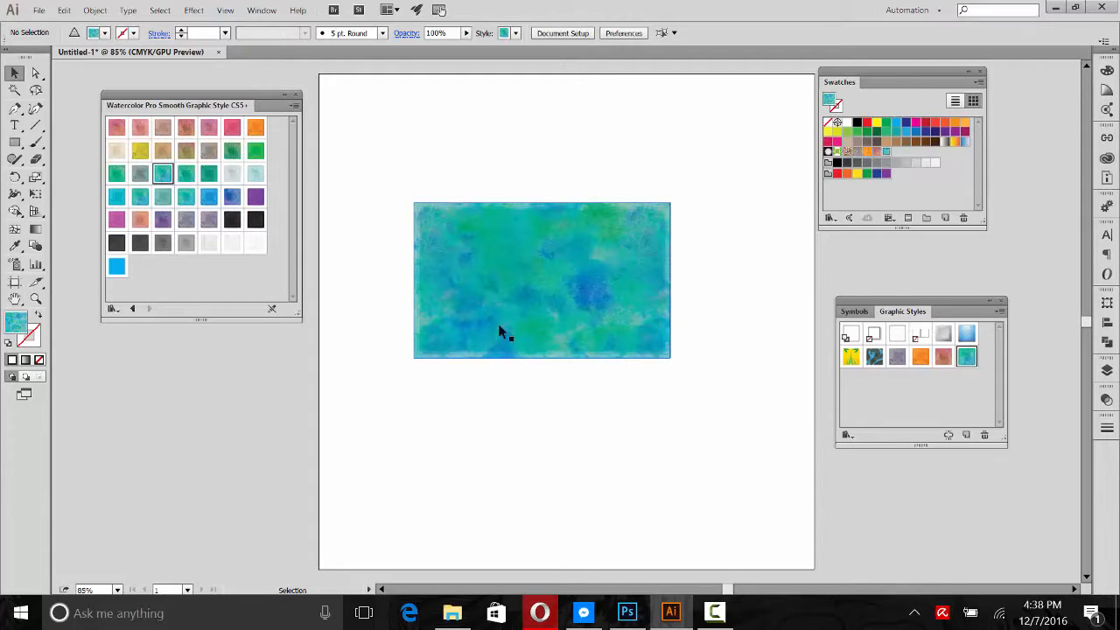
# Move the watercolor-filled rectangle slightly to the right on the artboard
pyautogui.moveTo(618, 320); pyautogui.dragTo(615, 295)
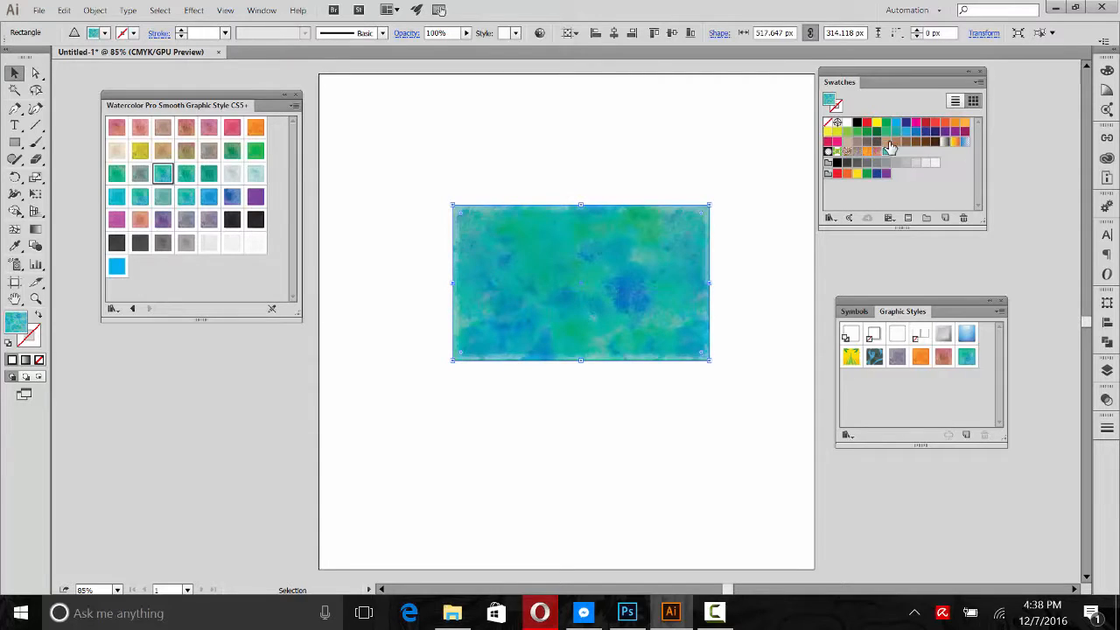
pyautogui.moveTo(890, 147); pyautogui.dragTo(886, 150)
# Switch to File Explorer and open the Watercolor Background Tiles folder
pyautogui.click(453, 613)
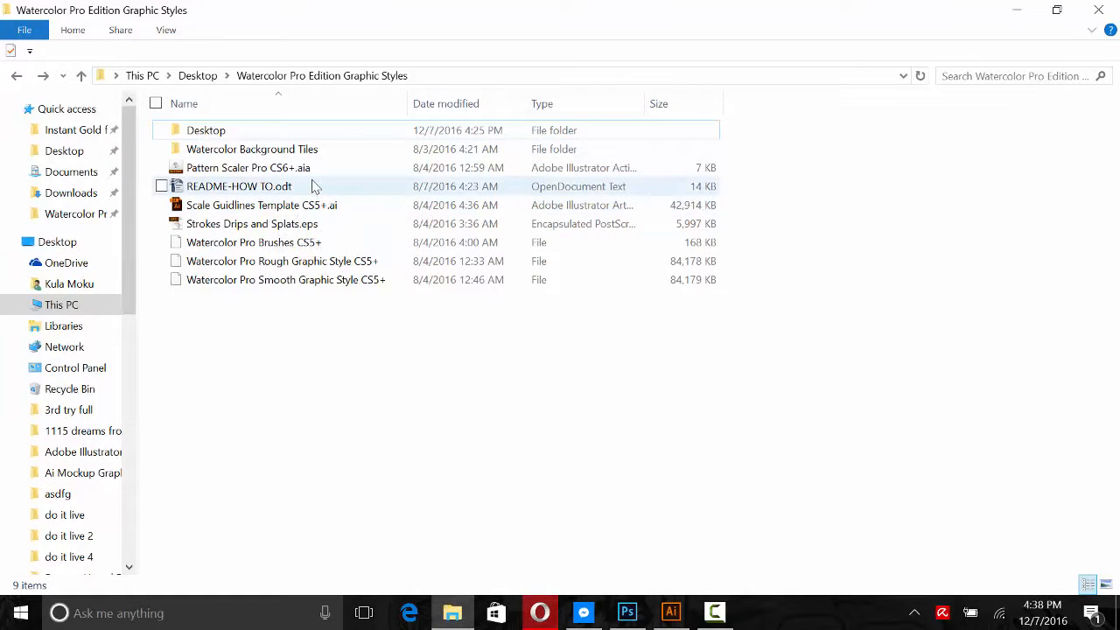
pyautogui.click(277, 156)
pyautogui.click(276, 153)
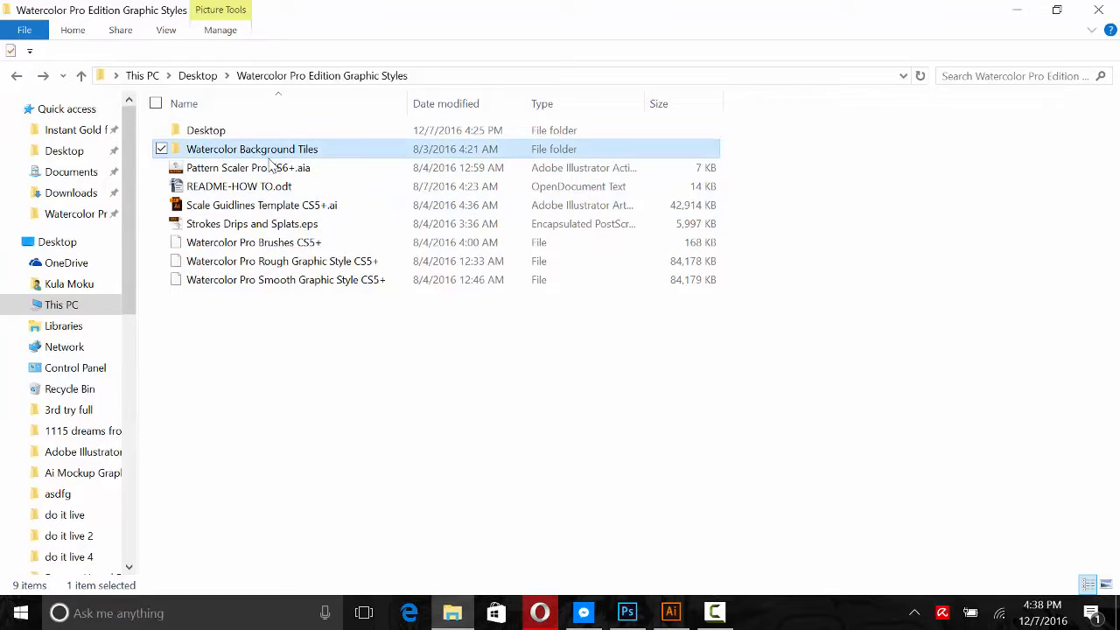
pyautogui.doubleClick(175, 154)
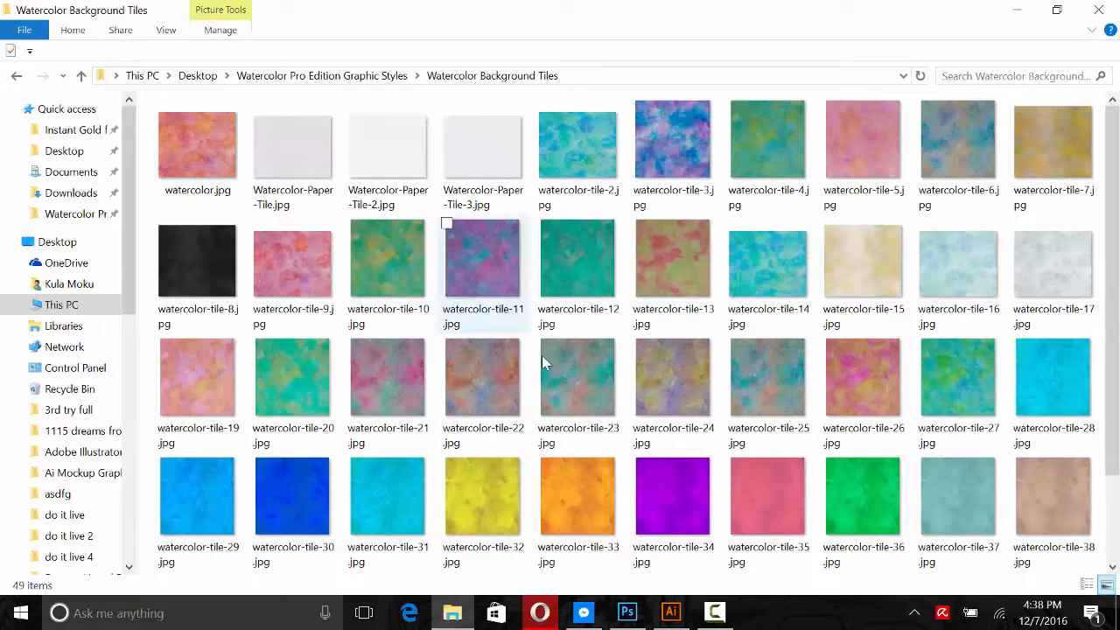
# Look through the tile images and open watercolor-tile-14.jpg in Photoshop
pyautogui.scroll(-2, 622, 258)
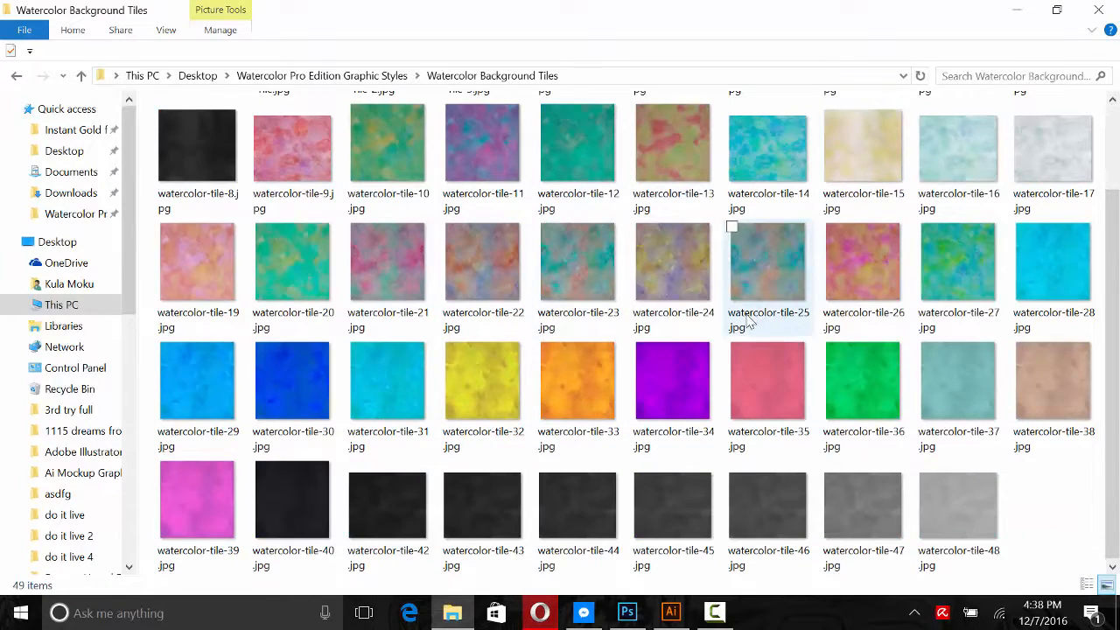
pyautogui.scroll(2, 738, 321)
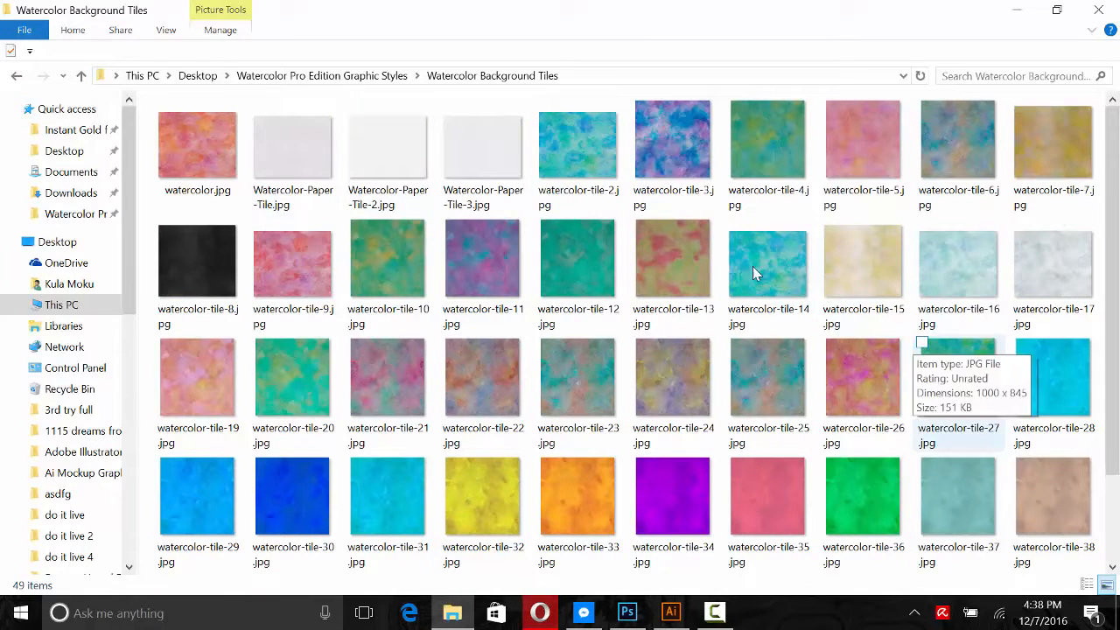
pyautogui.scroll(-2, 538, 350)
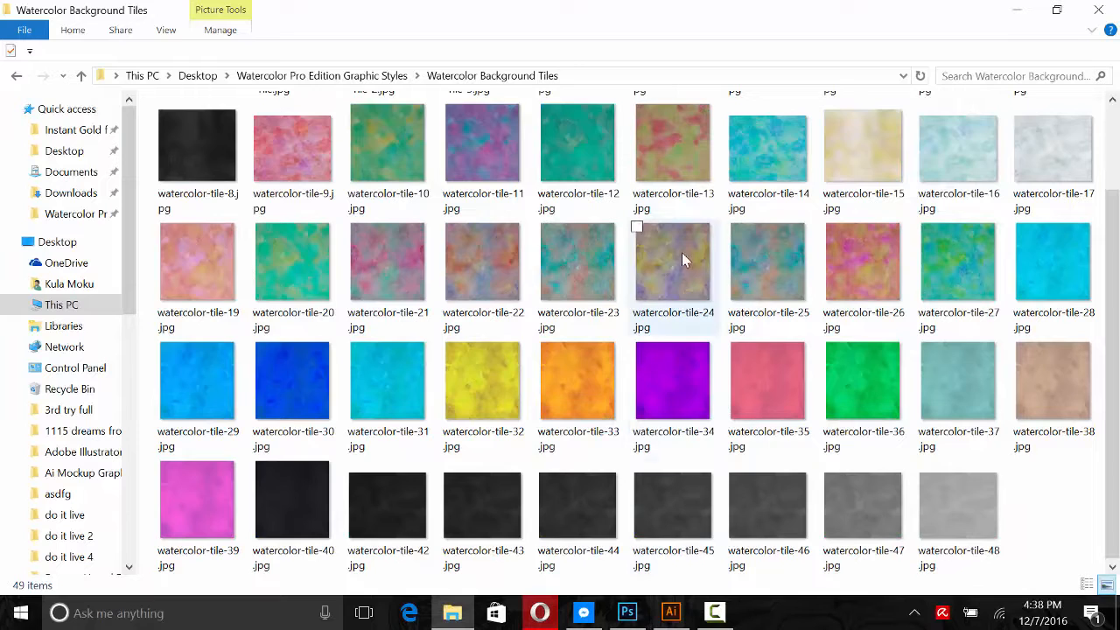
pyautogui.scroll(2, 683, 253)
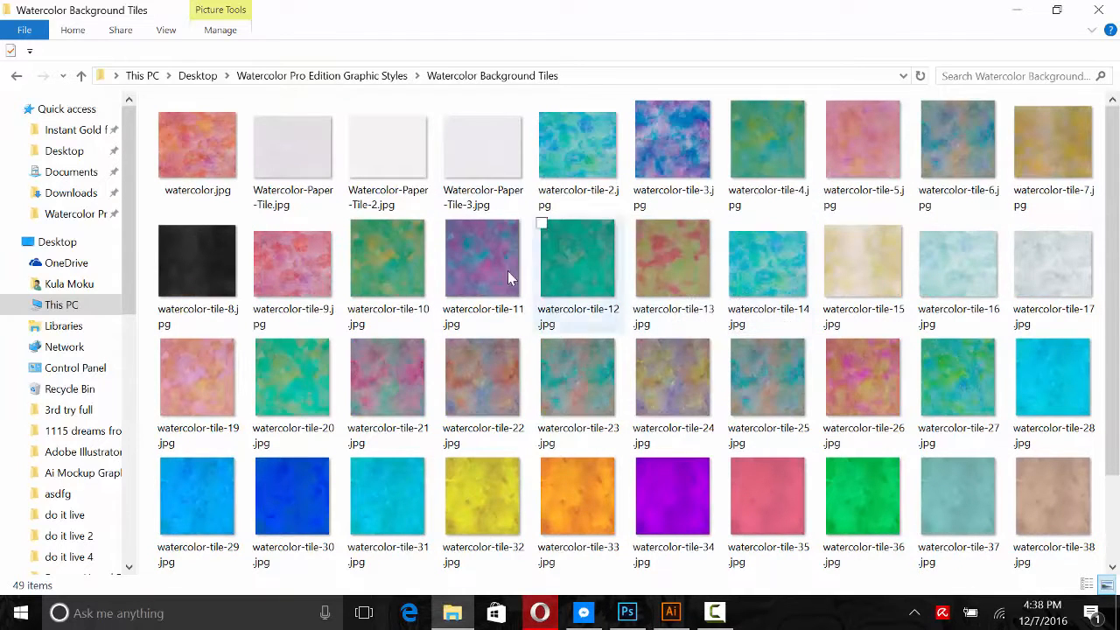
pyautogui.click(764, 259)
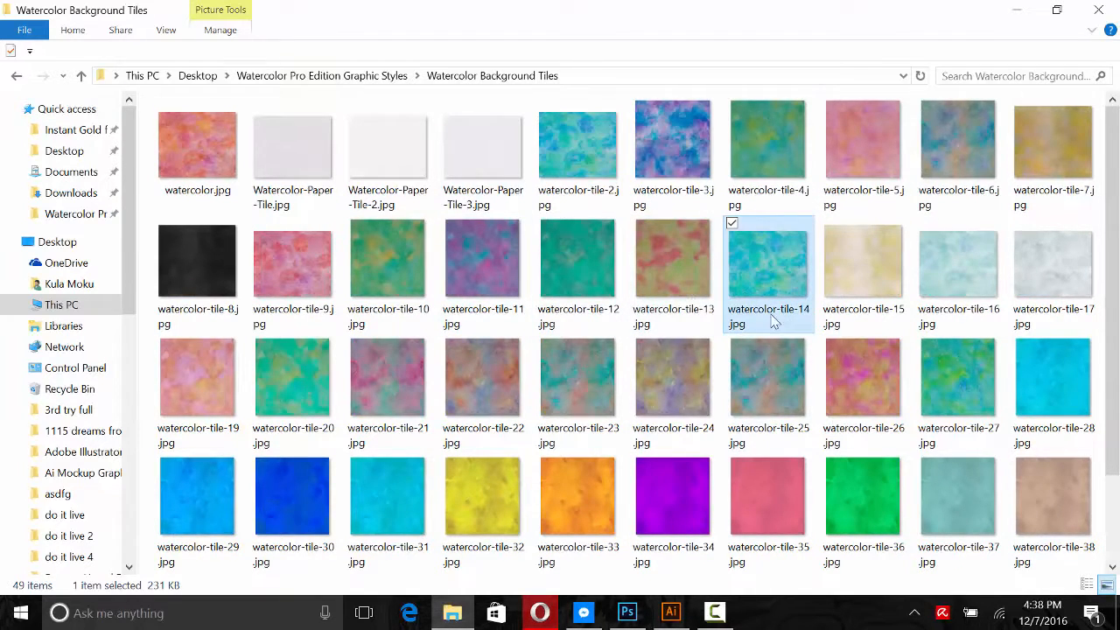
pyautogui.click(627, 613)
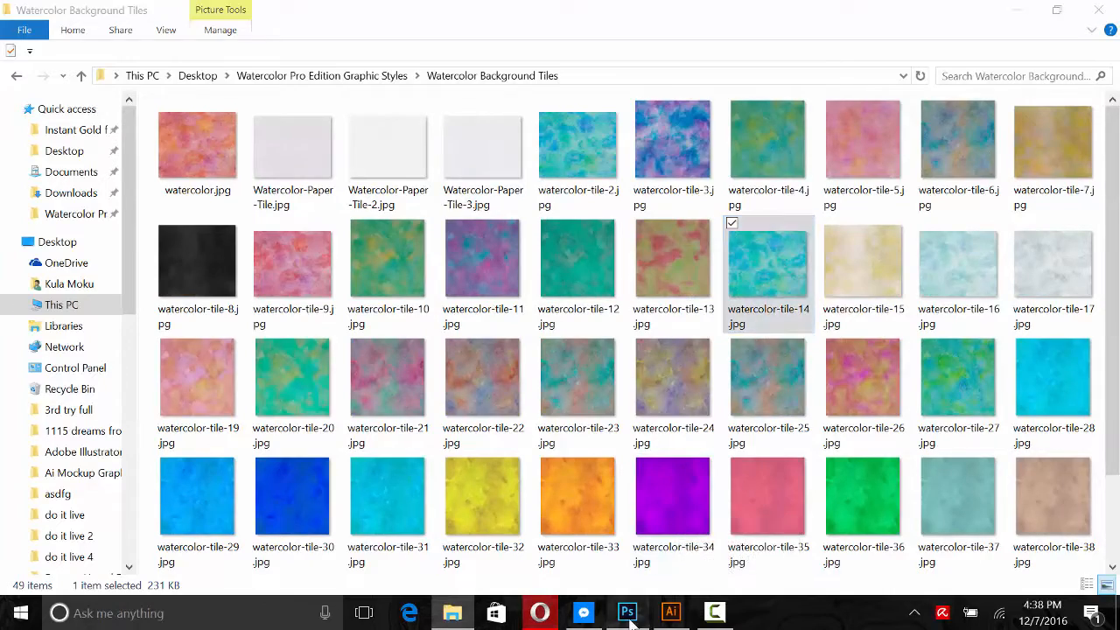
pyautogui.moveTo(775, 256); pyautogui.dragTo(482, 289)
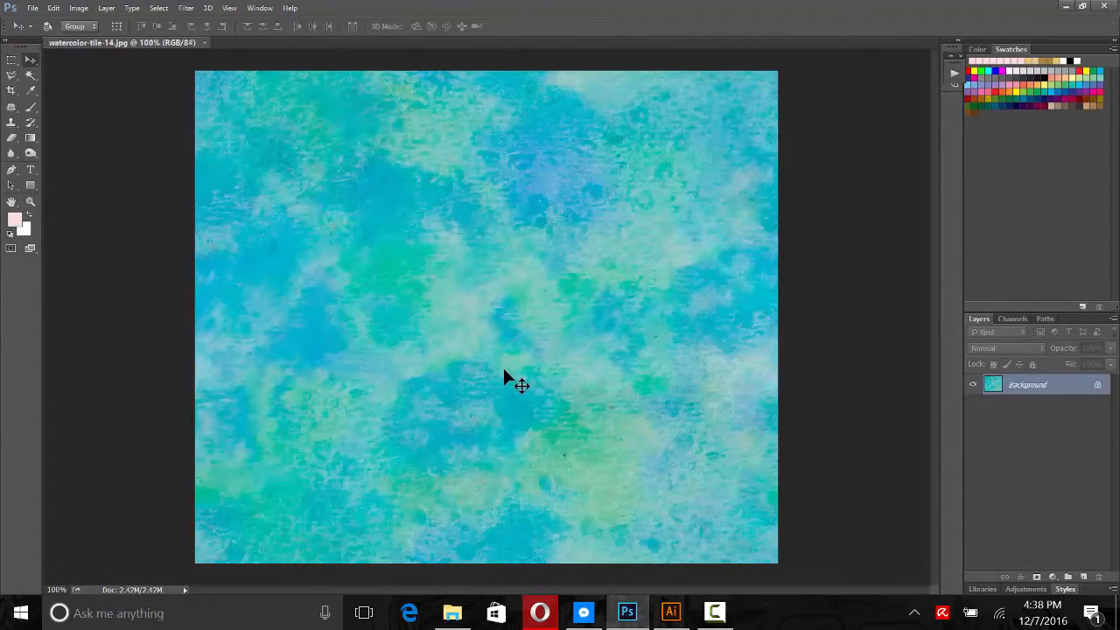
# Convert the tile image's color mode to CMYK Color
pyautogui.click(78, 8)
pyautogui.moveTo(82, 24)
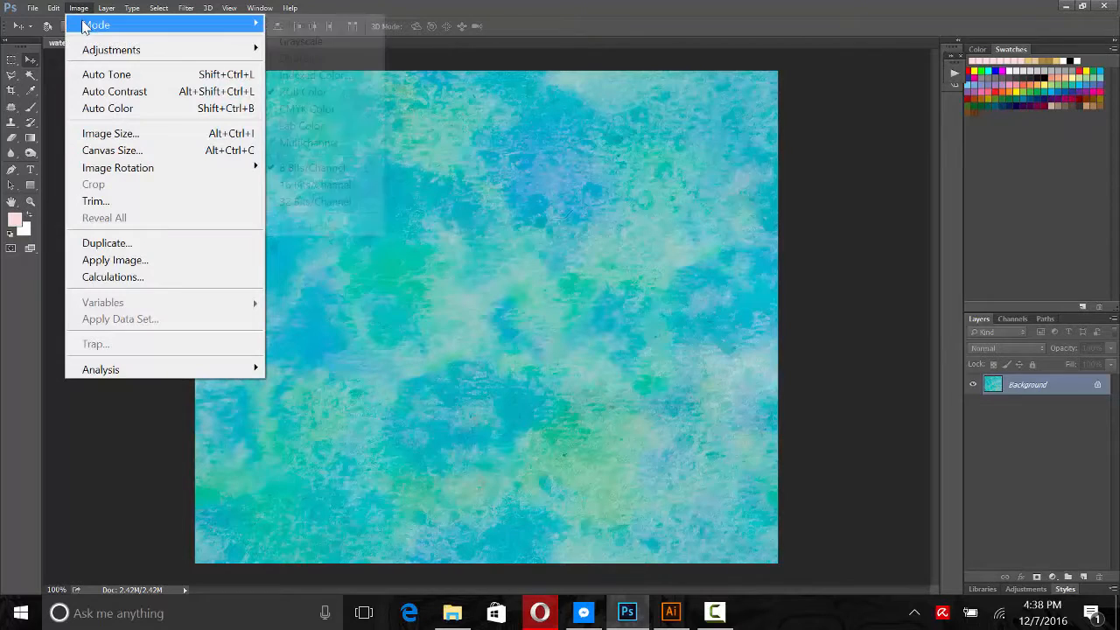
pyautogui.click(309, 108)
pyautogui.click(578, 246)
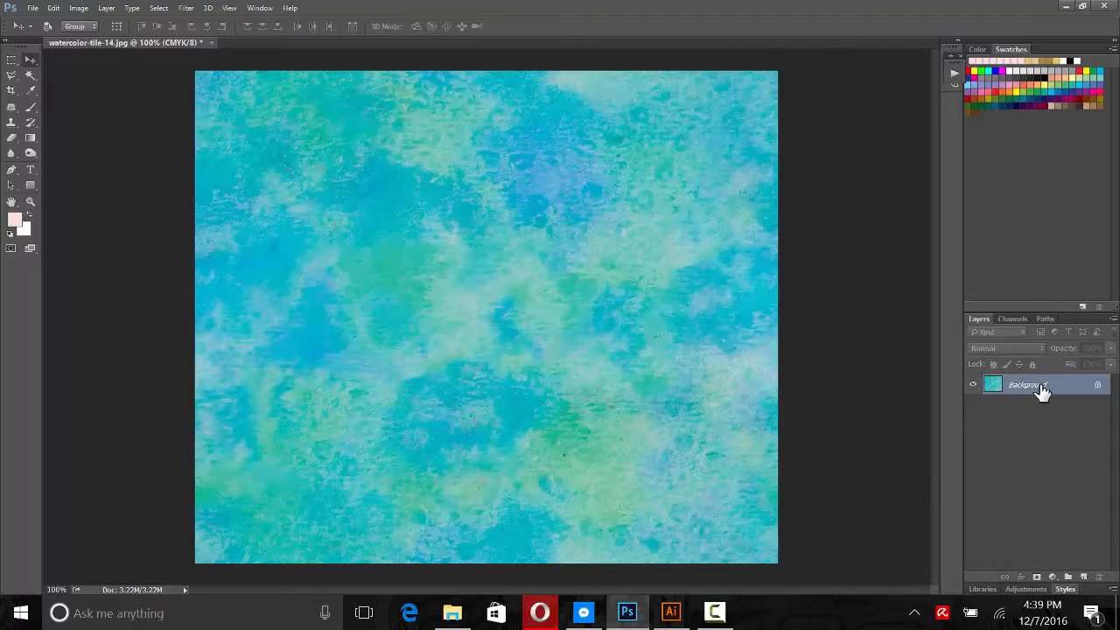
# Add a Color Balance adjustment layer with midtones at Cyan-Red +39, Magenta-Green +59 and Yellow-Blue -100
pyautogui.click(1053, 578)
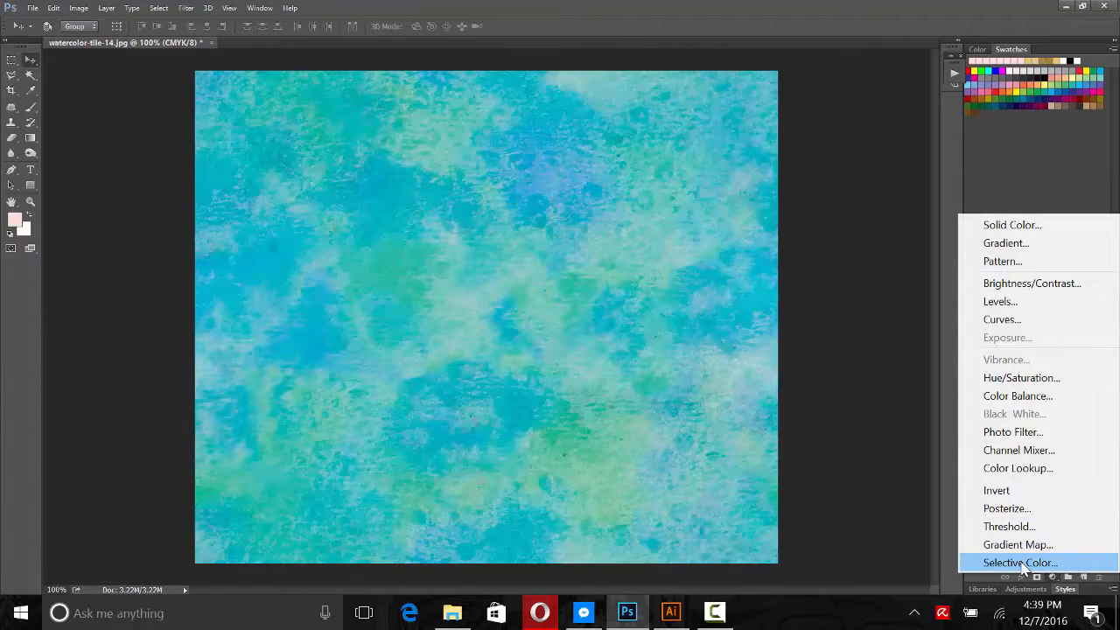
pyautogui.click(1017, 396)
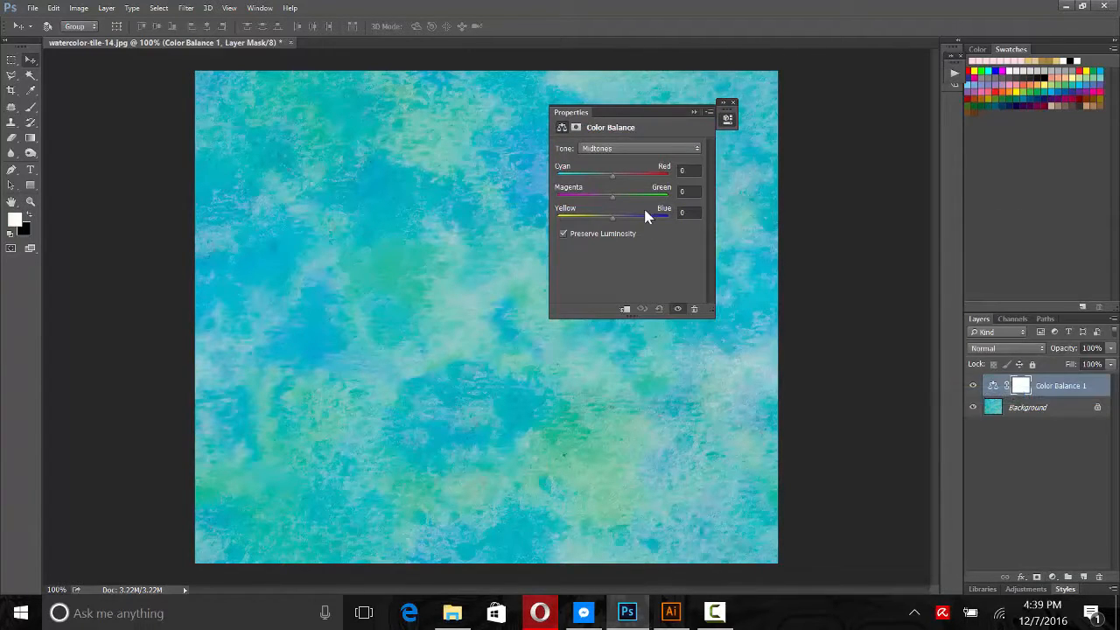
pyautogui.moveTo(617, 119); pyautogui.dragTo(772, 201)
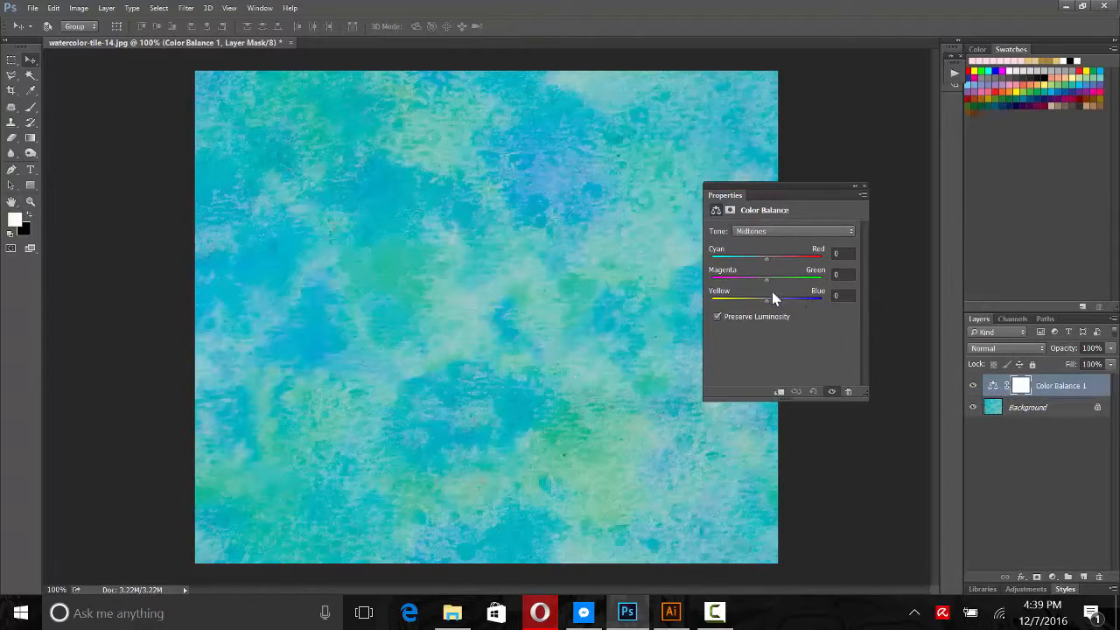
pyautogui.moveTo(768, 281); pyautogui.dragTo(813, 260)
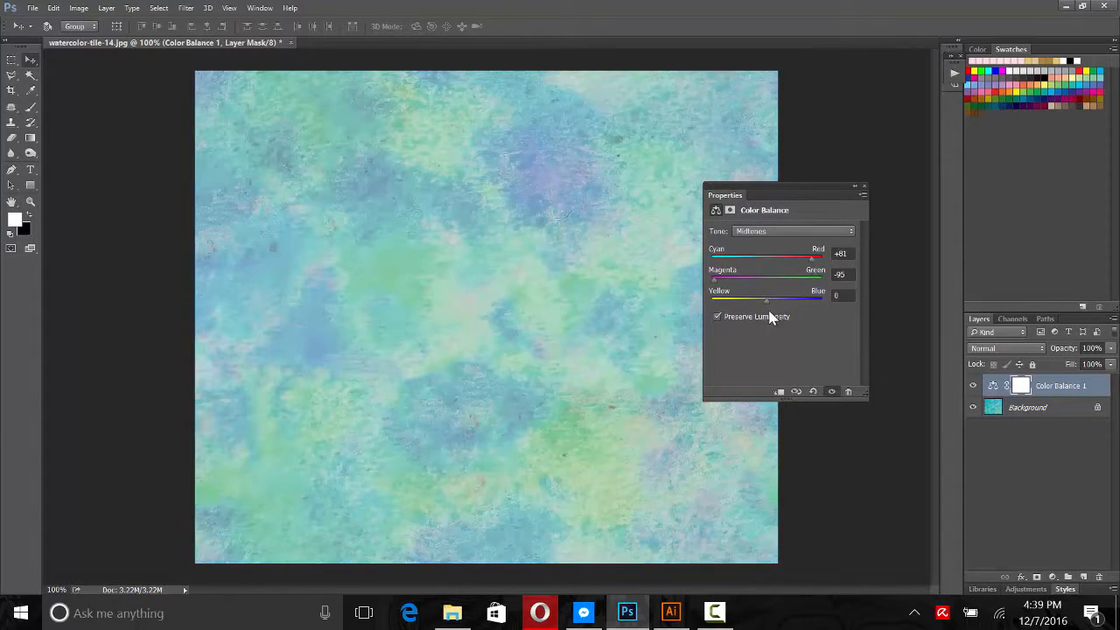
pyautogui.moveTo(720, 281)
pyautogui.mouseDown()
pyautogui.moveTo(821, 278)
pyautogui.moveTo(722, 259)
pyautogui.mouseUp()
pyautogui.moveTo(758, 259); pyautogui.dragTo(772, 259)
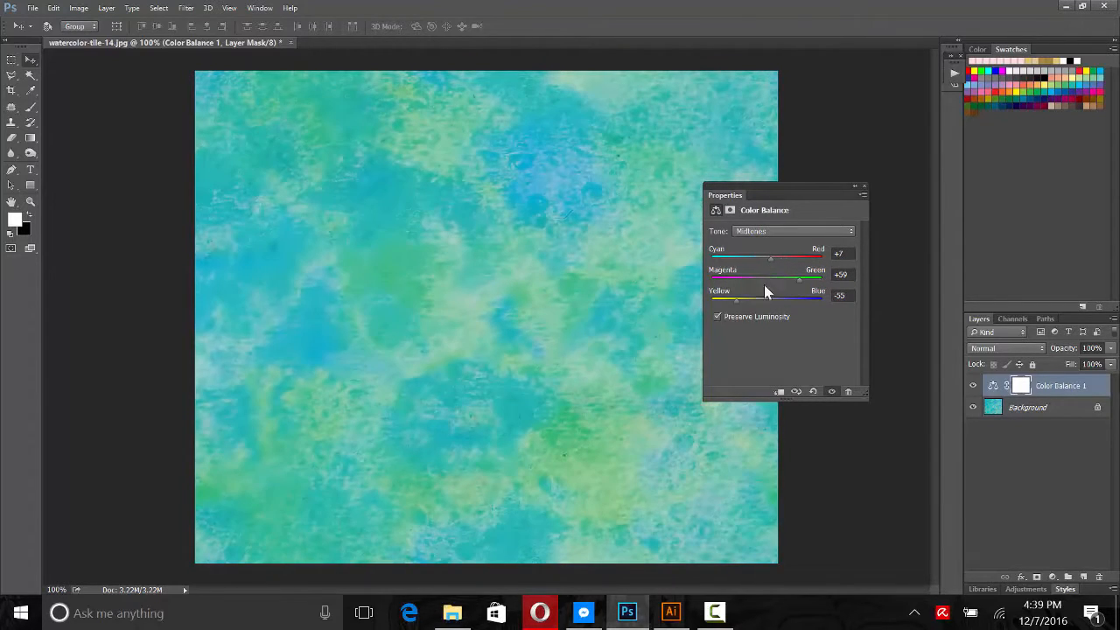
pyautogui.moveTo(714, 301); pyautogui.dragTo(704, 296)
pyautogui.moveTo(770, 259)
pyautogui.mouseDown()
pyautogui.moveTo(797, 256)
pyautogui.moveTo(788, 260)
pyautogui.mouseUp()
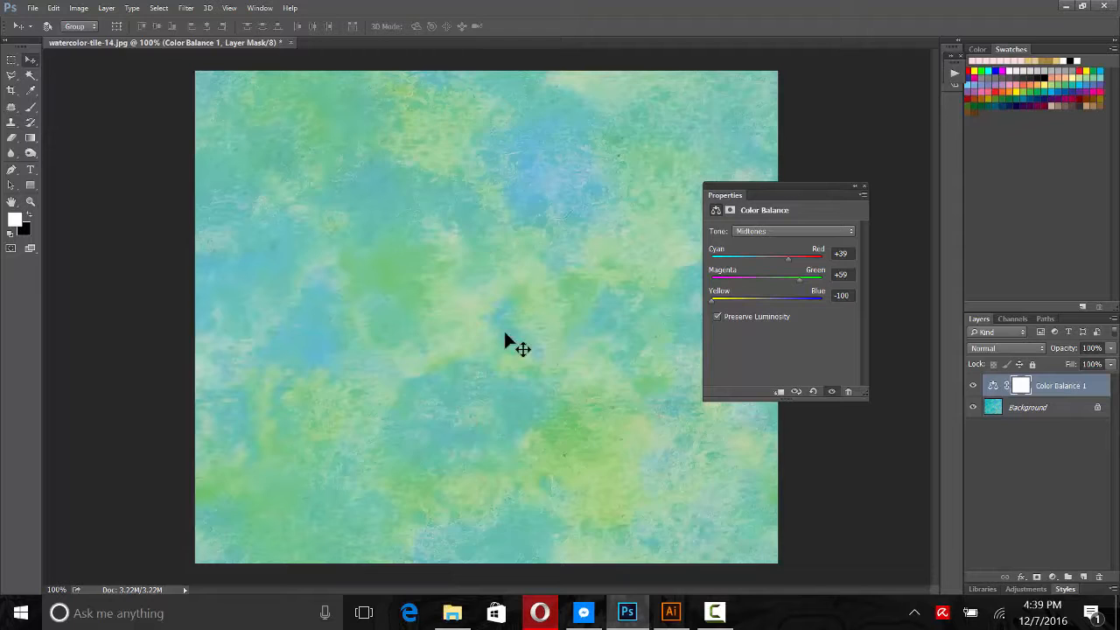
# Add a Hue/Saturation adjustment layer above the Color Balance layer and shift its hue to a negative value
pyautogui.click(1052, 576)
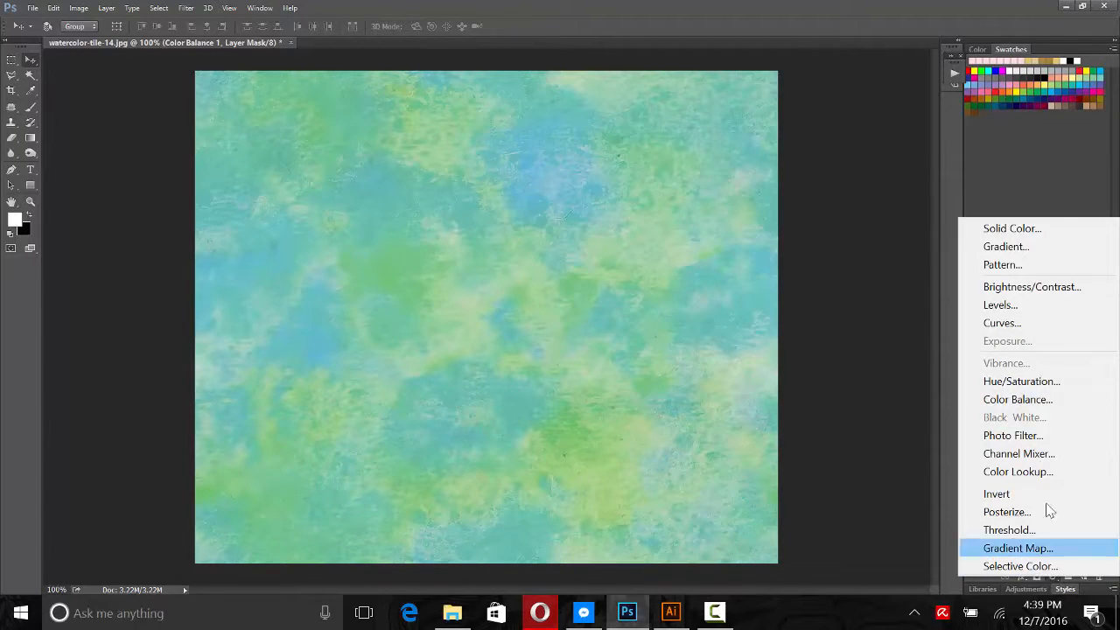
pyautogui.click(1024, 382)
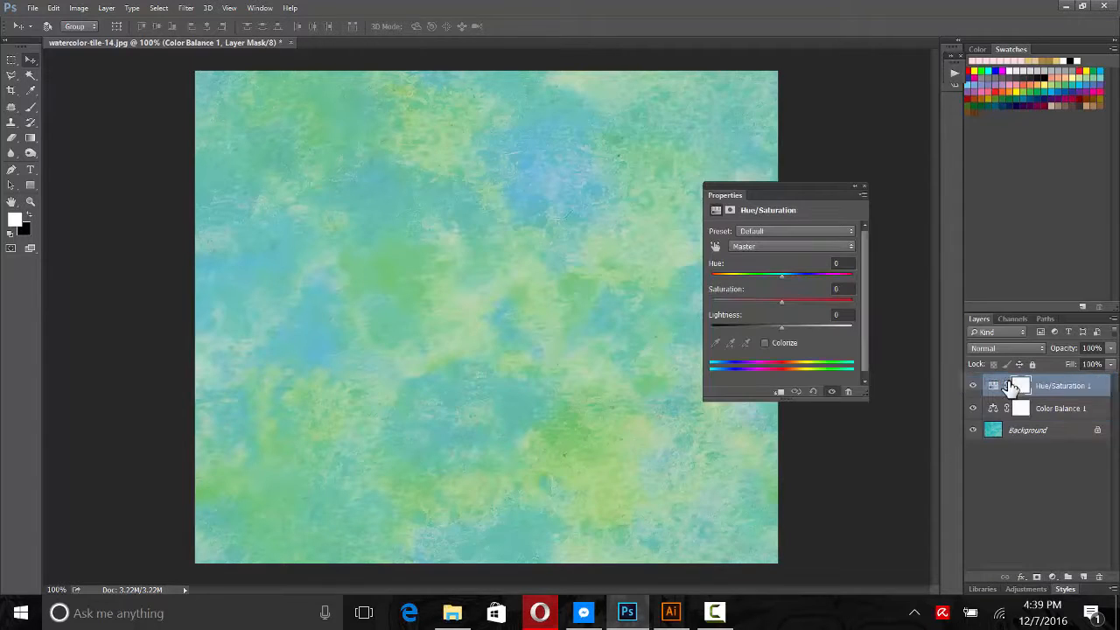
pyautogui.moveTo(783, 277)
pyautogui.mouseDown()
pyautogui.moveTo(726, 279)
pyautogui.moveTo(866, 281)
pyautogui.moveTo(730, 282)
pyautogui.moveTo(762, 280)
pyautogui.mouseUp()
# Switch to File Explorer to check the original watercolor-tile-14.jpg, and return to Photoshop
pyautogui.click(452, 613)
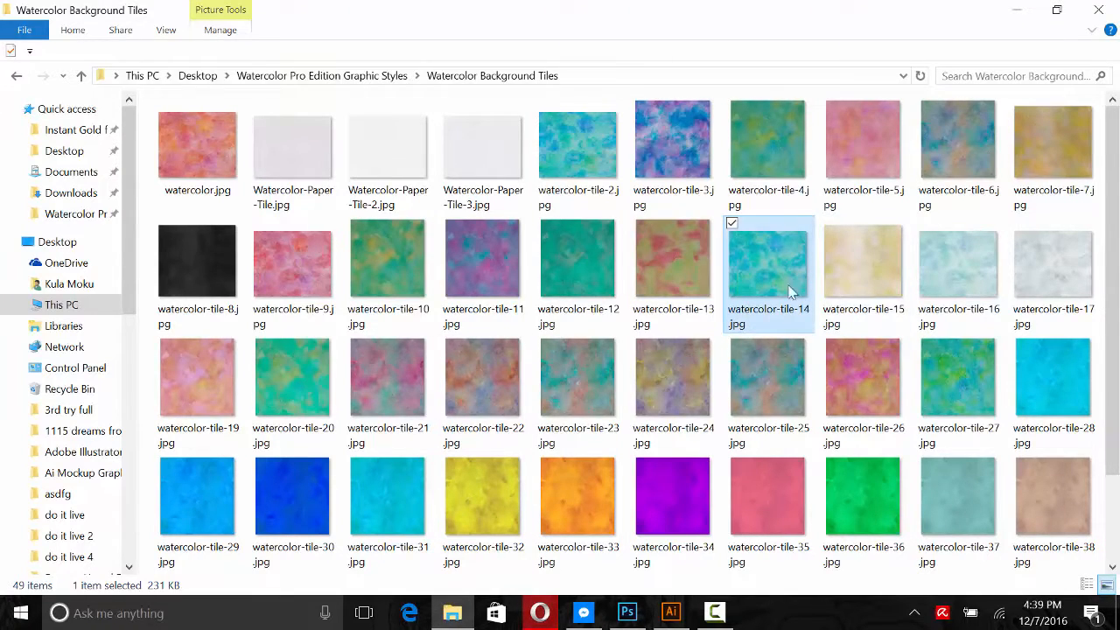
pyautogui.moveTo(767, 245)
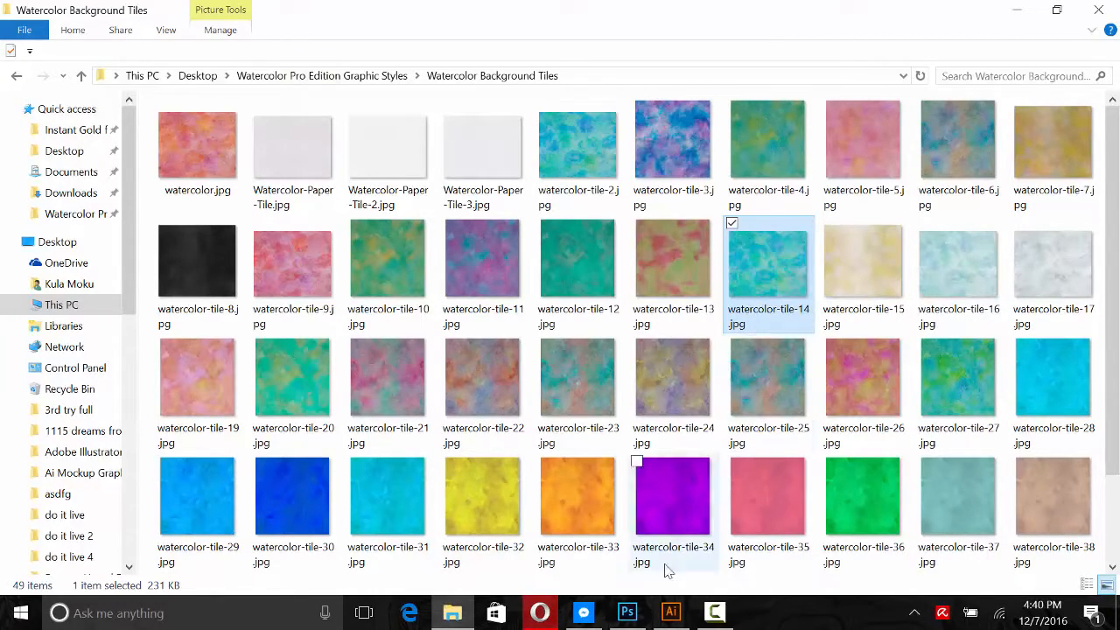
pyautogui.click(629, 615)
# Set the Hue/Saturation layer's hue to +180 and saturation to +25, and close its settings
pyautogui.moveTo(762, 275); pyautogui.dragTo(853, 278)
pyautogui.moveTo(782, 300)
pyautogui.mouseDown()
pyautogui.moveTo(807, 296)
pyautogui.moveTo(799, 302)
pyautogui.mouseUp()
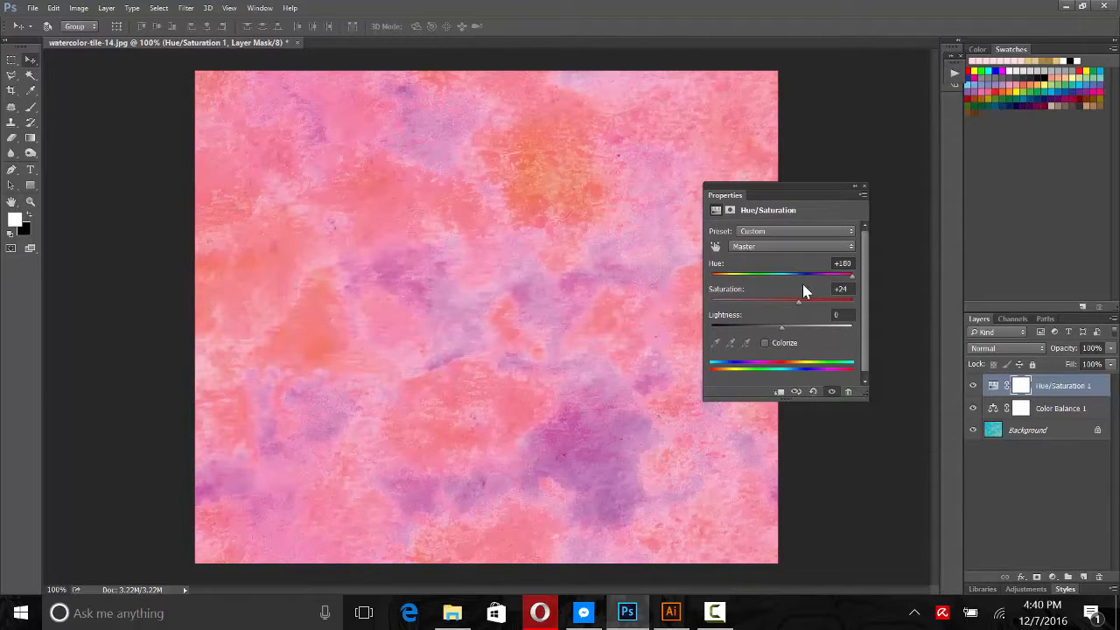
pyautogui.click(863, 187)
# Readjust the Color Balance layer's midtones to Cyan-Red +18, Magenta-Green +100 and Yellow-Blue -100, and collapse the adjustment settings
pyautogui.doubleClick(994, 411)
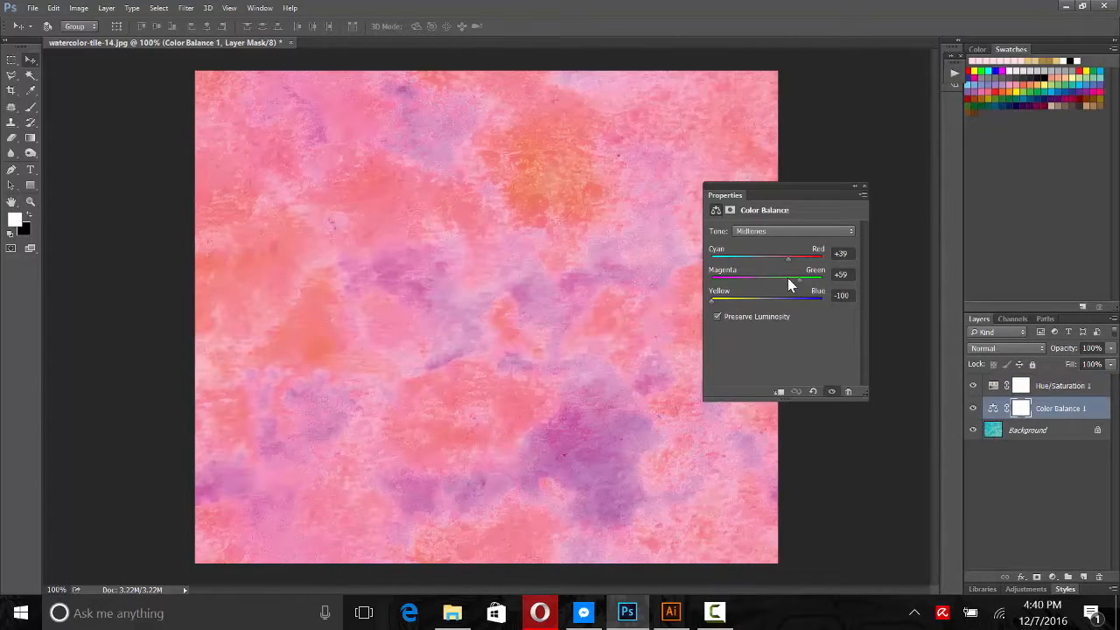
pyautogui.moveTo(797, 278); pyautogui.dragTo(757, 259)
pyautogui.moveTo(820, 282); pyautogui.dragTo(736, 260)
pyautogui.moveTo(714, 300)
pyautogui.mouseDown()
pyautogui.moveTo(750, 295)
pyautogui.moveTo(699, 290)
pyautogui.mouseUp()
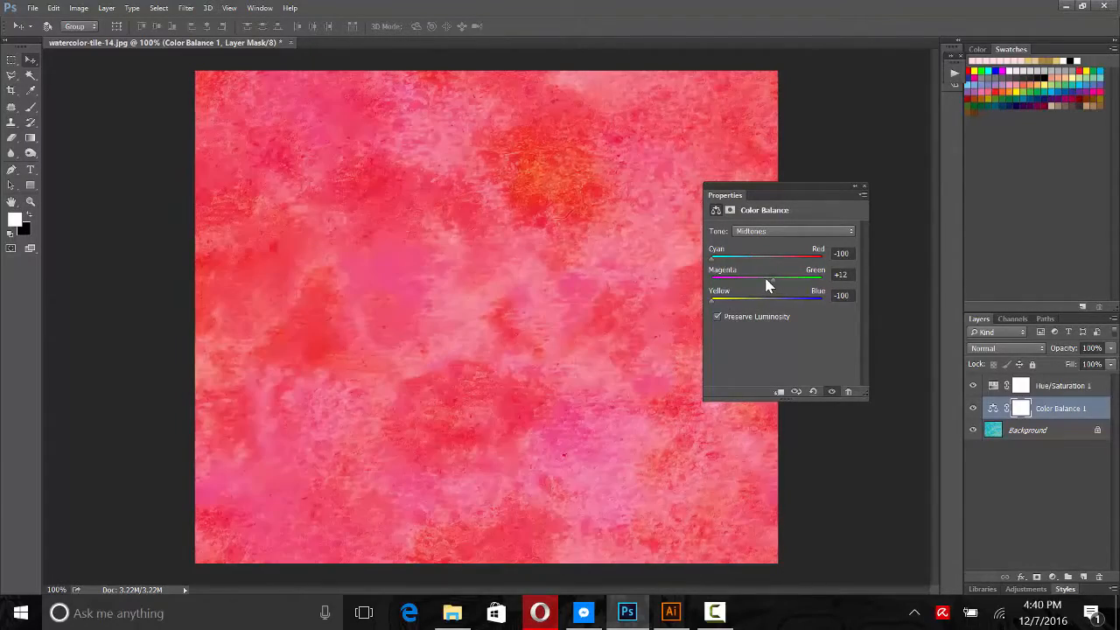
pyautogui.moveTo(773, 280); pyautogui.dragTo(823, 281)
pyautogui.moveTo(739, 260); pyautogui.dragTo(777, 268)
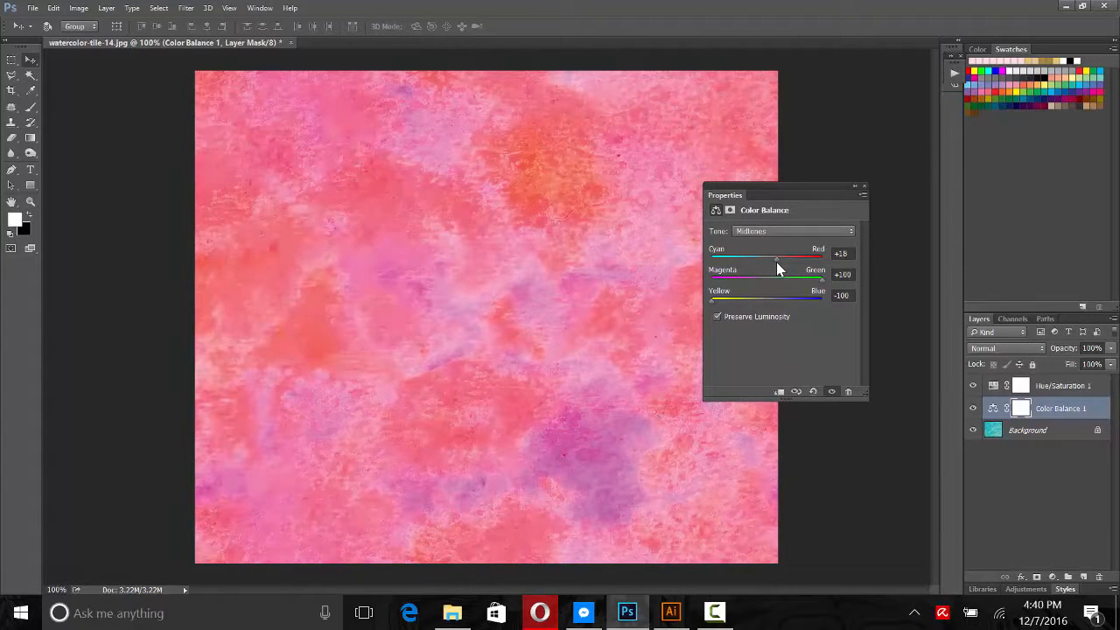
pyautogui.click(992, 387)
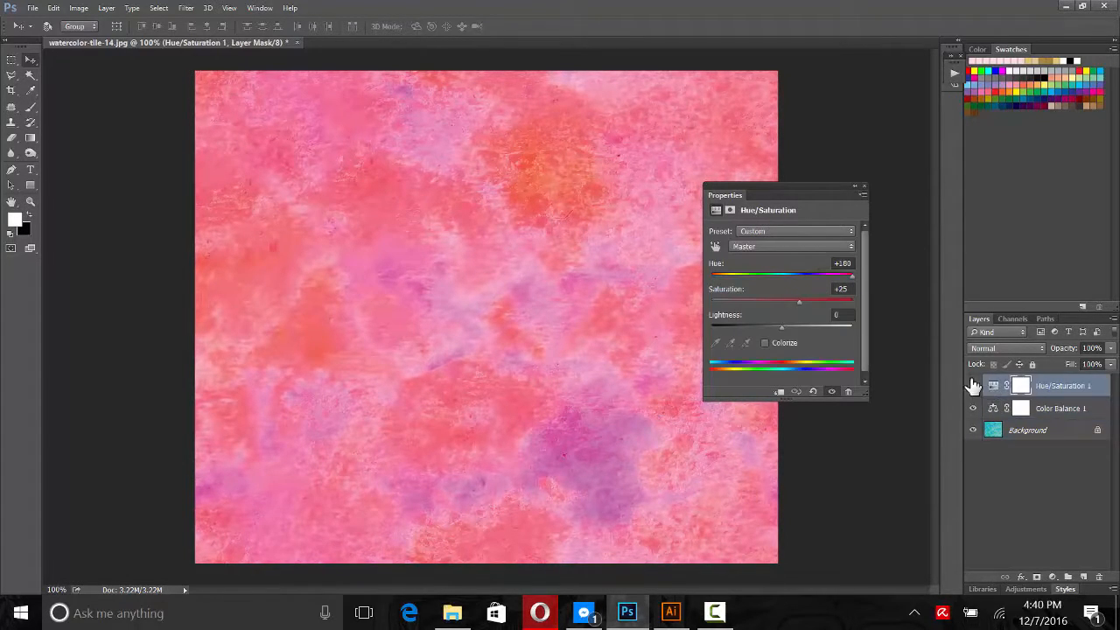
pyautogui.click(855, 186)
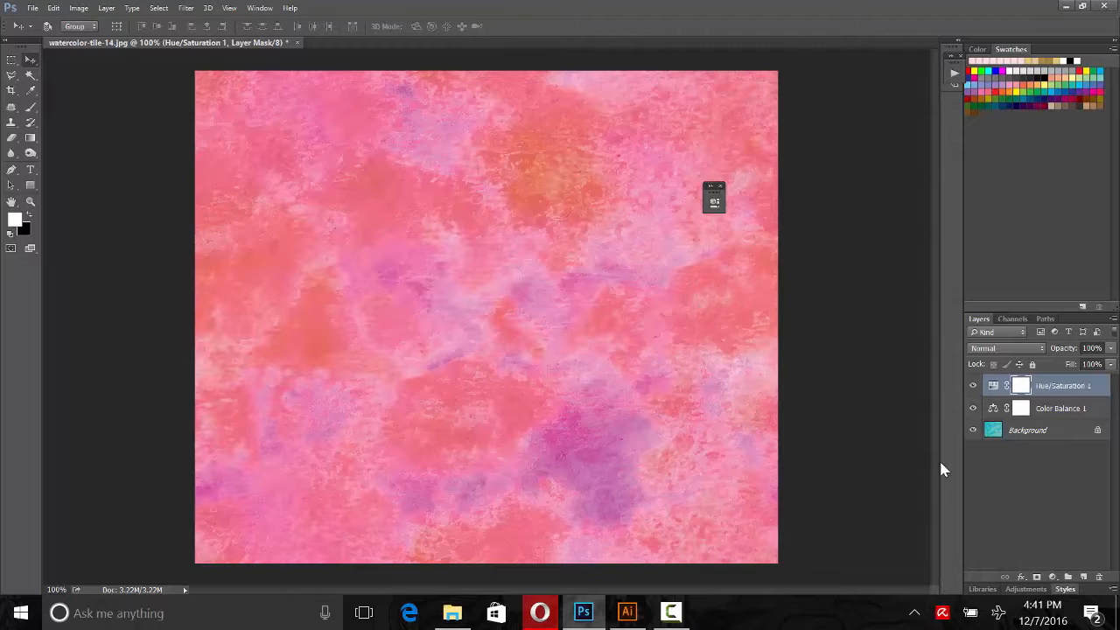
# Add a Brightness/Contrast adjustment layer with brightness 55 and contrast -5, and collapse its settings
pyautogui.click(1055, 579)
pyautogui.click(1042, 285)
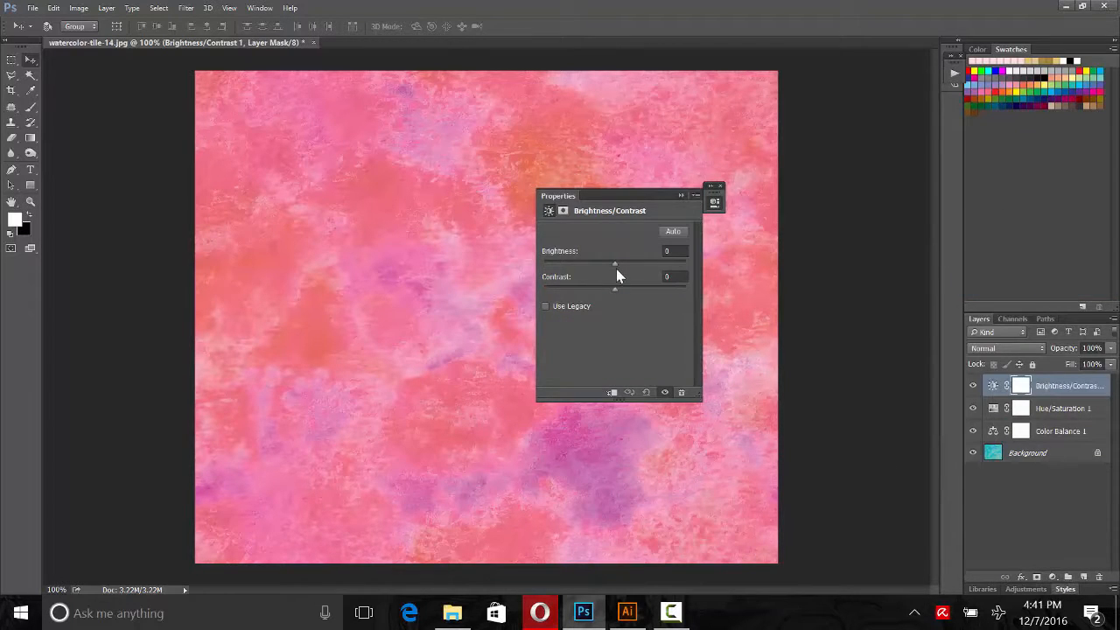
pyautogui.moveTo(616, 264); pyautogui.dragTo(607, 289)
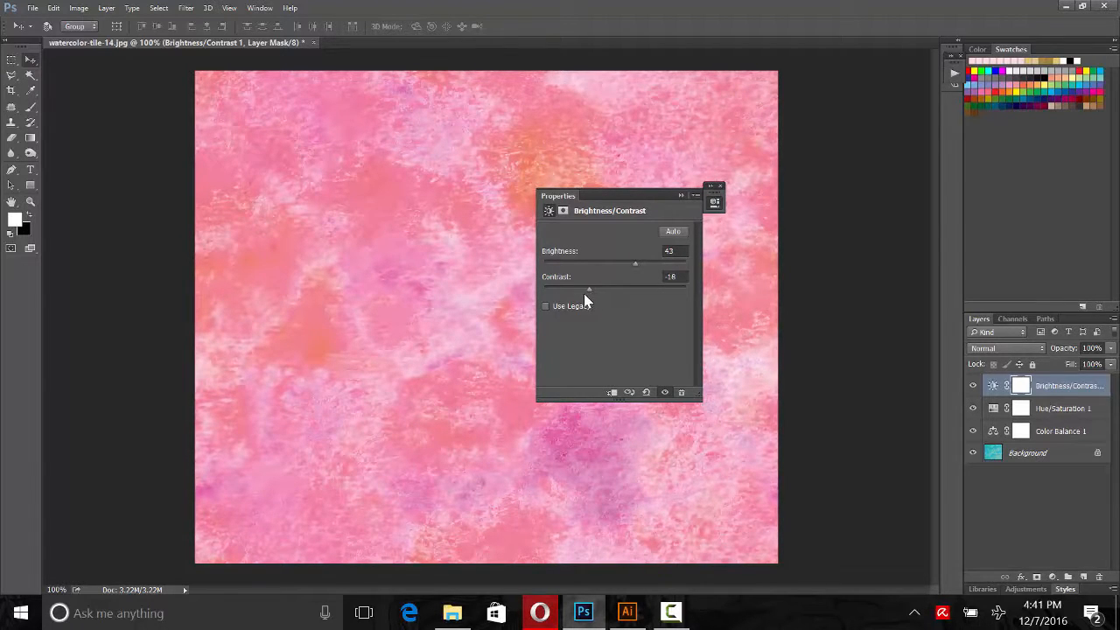
pyautogui.moveTo(636, 264); pyautogui.dragTo(647, 272)
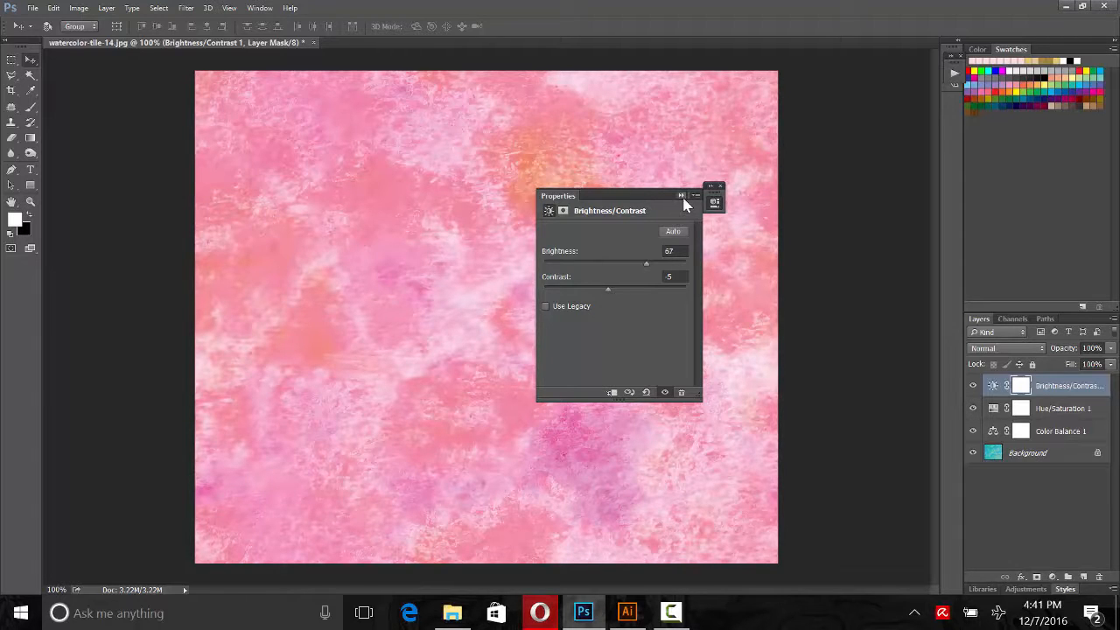
pyautogui.moveTo(643, 267); pyautogui.dragTo(641, 266)
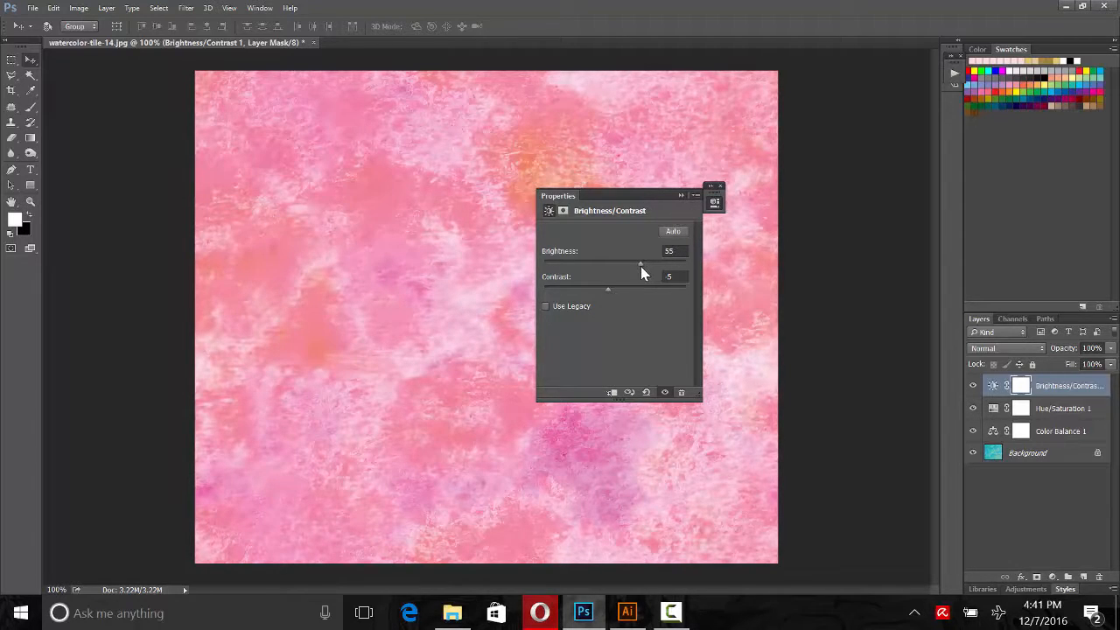
pyautogui.click(681, 196)
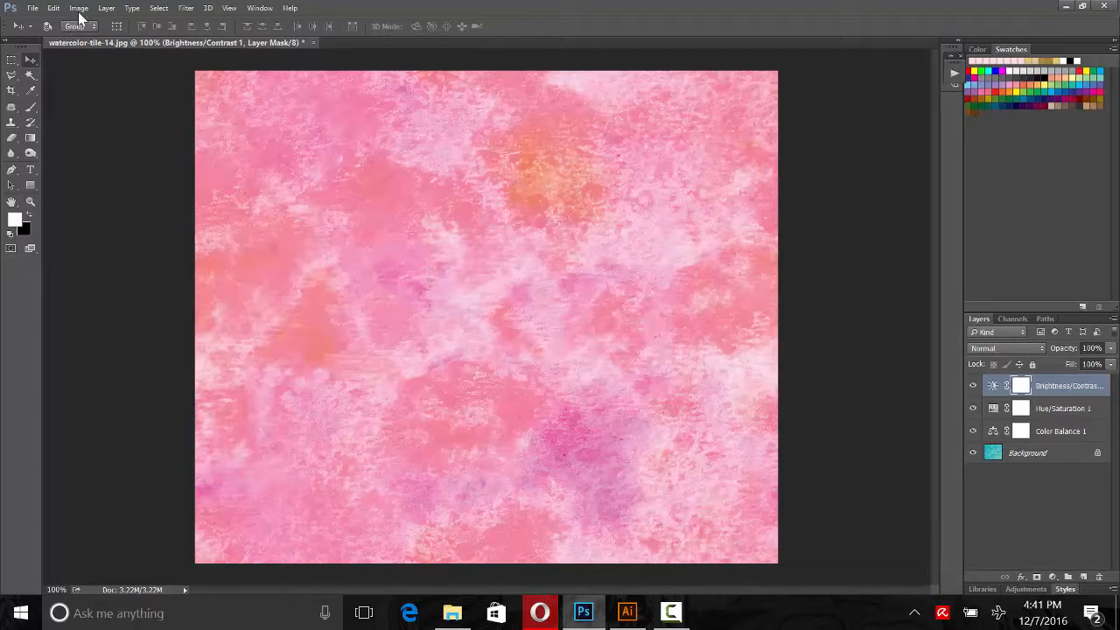
# Export the recolored tile for web as a JPEG named watercolor-tile-14.jpg into the Desktop folder
pyautogui.click(33, 10)
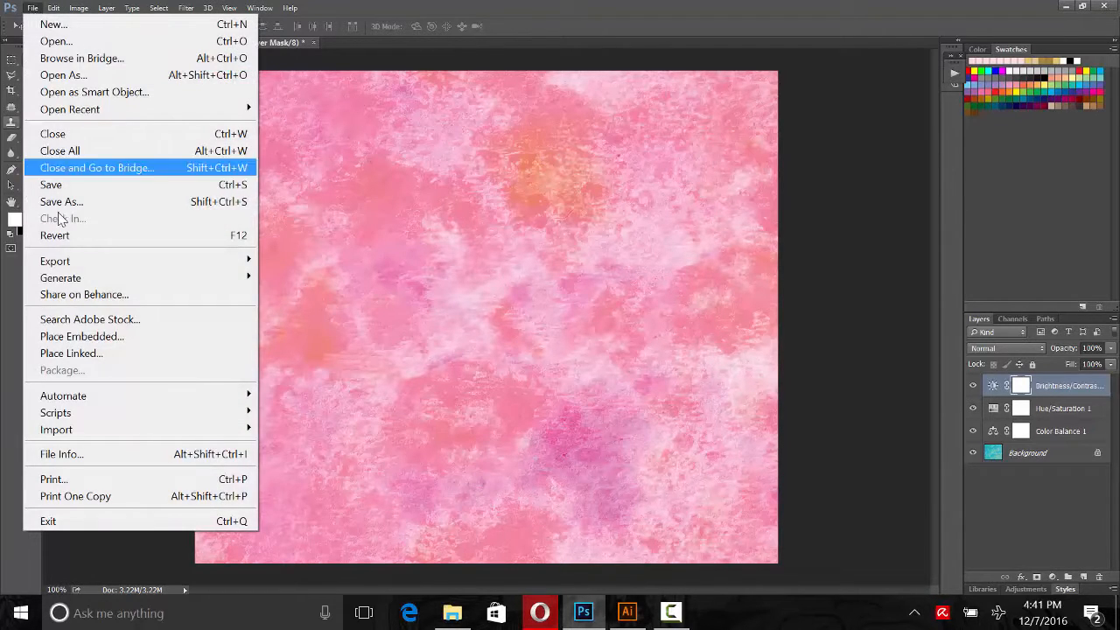
pyautogui.moveTo(162, 271)
pyautogui.click(335, 324)
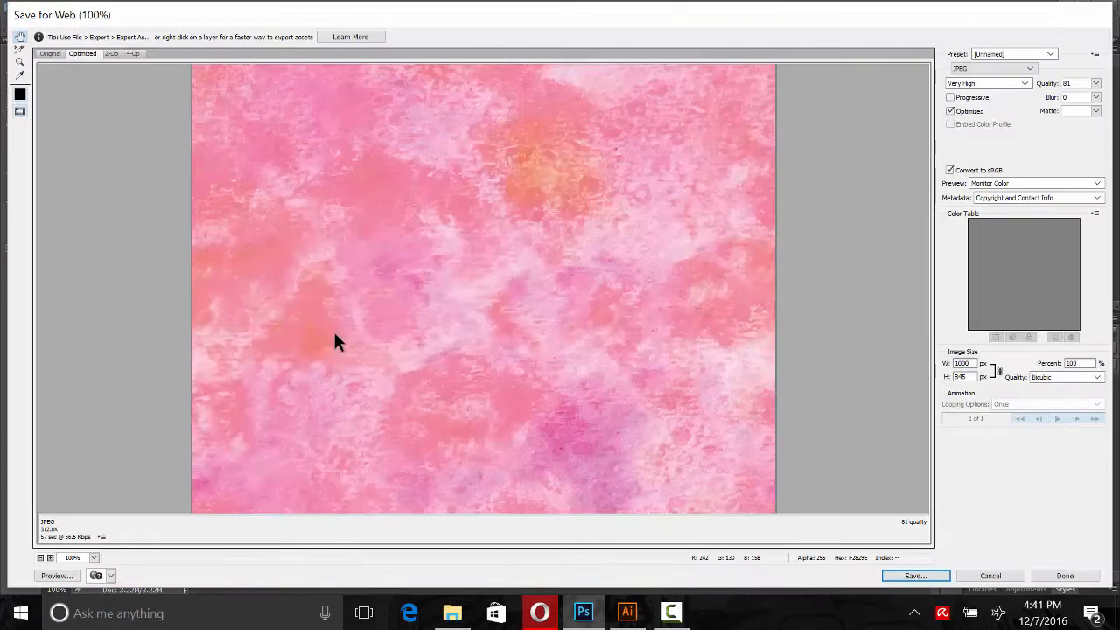
pyautogui.click(930, 578)
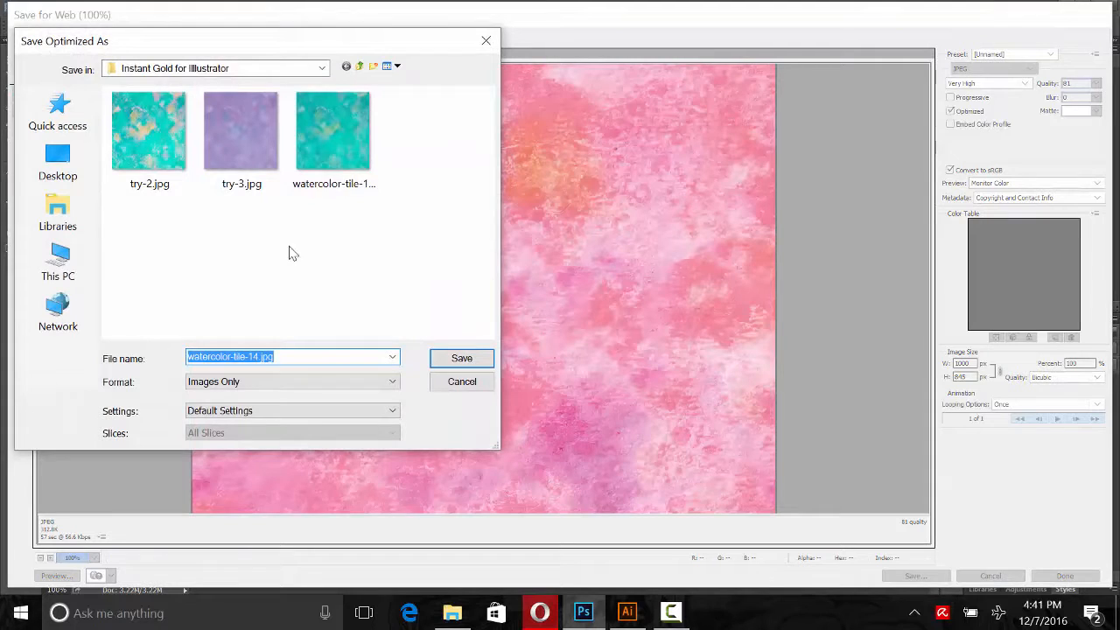
pyautogui.click(58, 160)
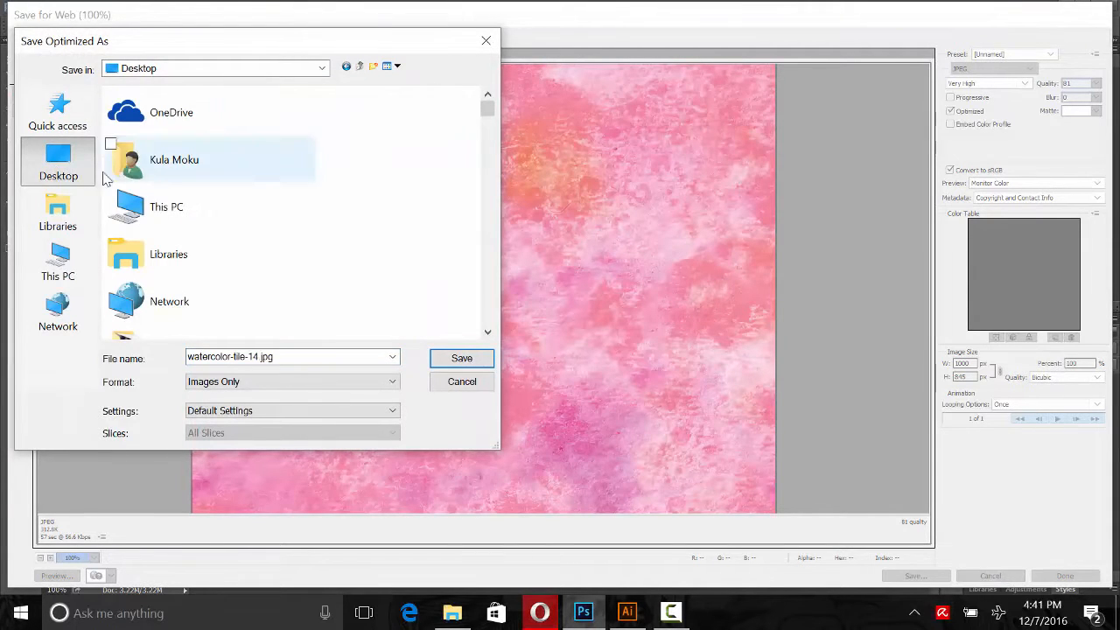
pyautogui.click(58, 118)
pyautogui.doubleClick(198, 168)
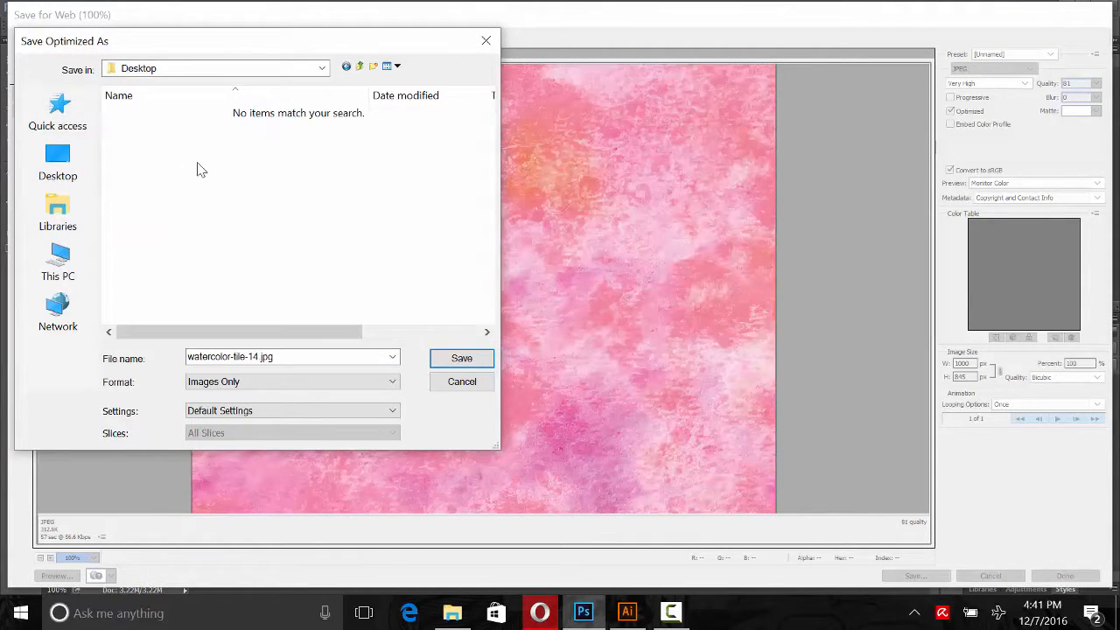
pyautogui.doubleClick(223, 359)
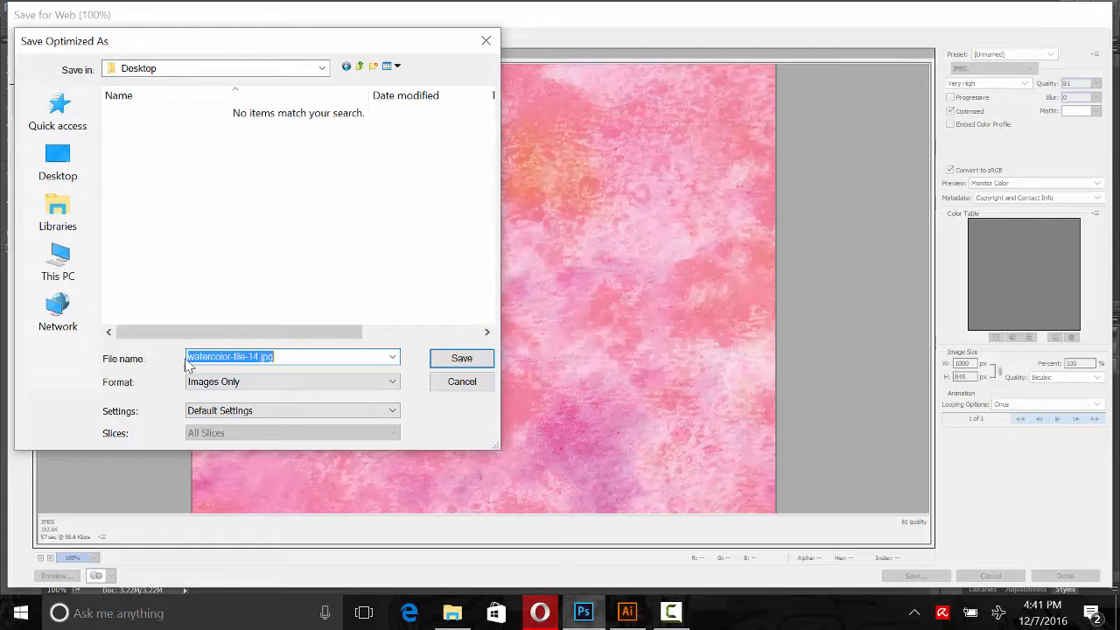
pyautogui.click(462, 358)
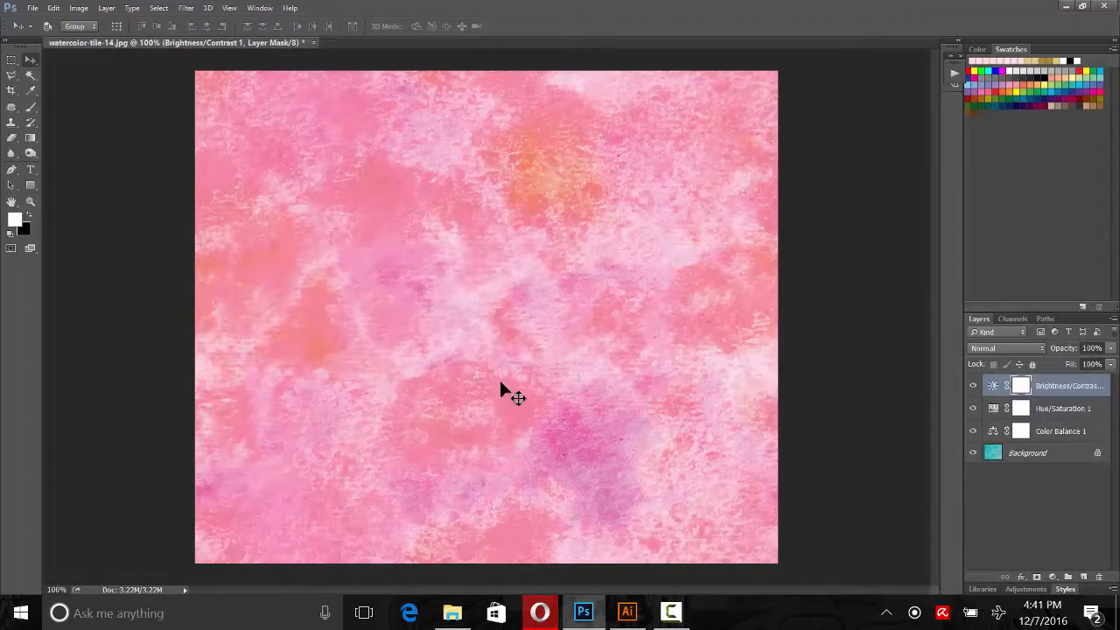
# Switch to File Explorer, place the exported watercolor-tile-14.jpg on the artboard in Illustrator, and embed the image
pyautogui.click(454, 624)
pyautogui.click(70, 156)
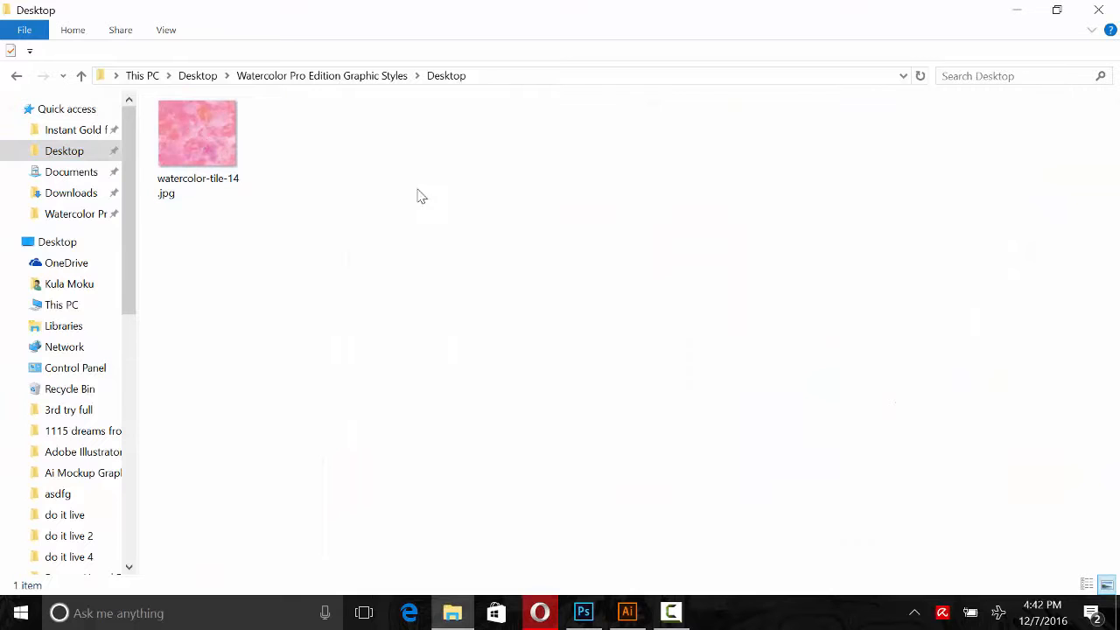
pyautogui.moveTo(225, 165); pyautogui.dragTo(542, 449)
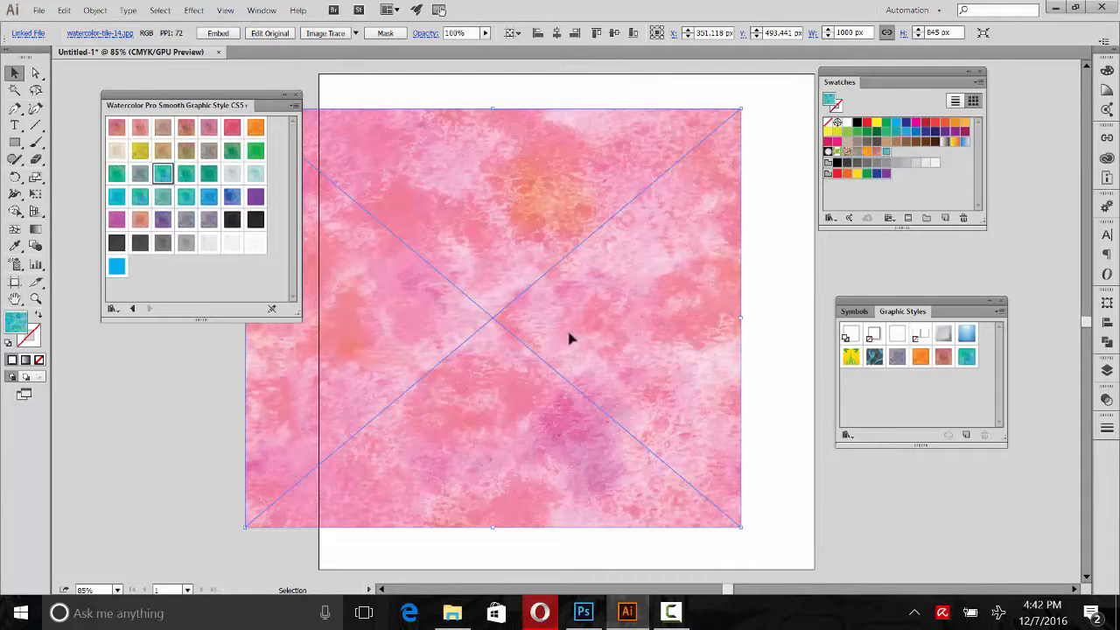
pyautogui.moveTo(490, 255); pyautogui.dragTo(538, 254)
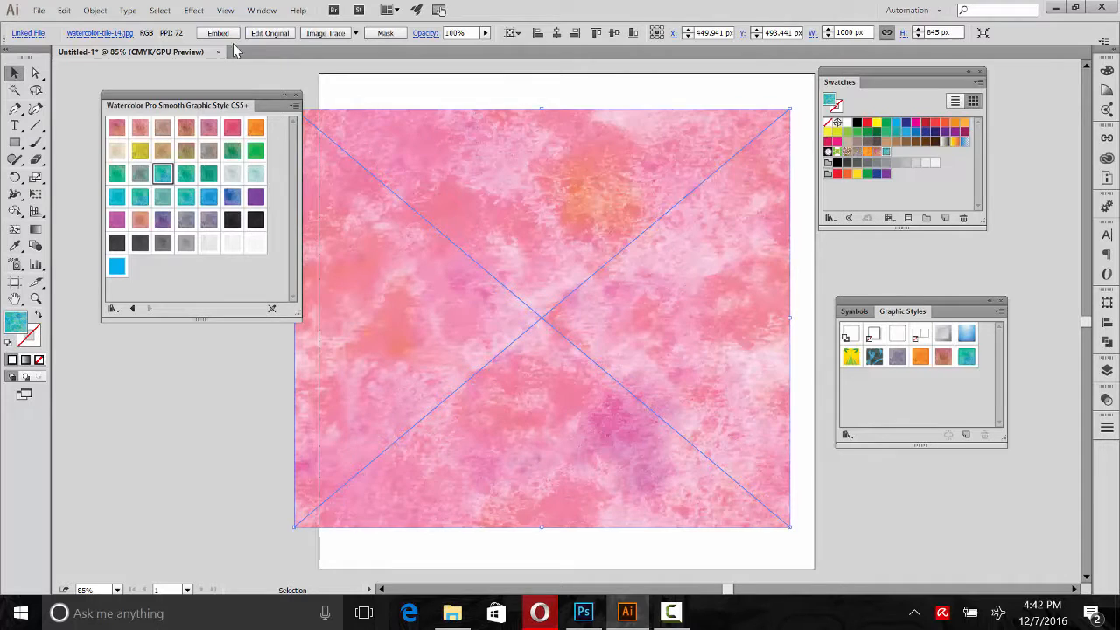
pyautogui.moveTo(506, 225); pyautogui.dragTo(526, 277)
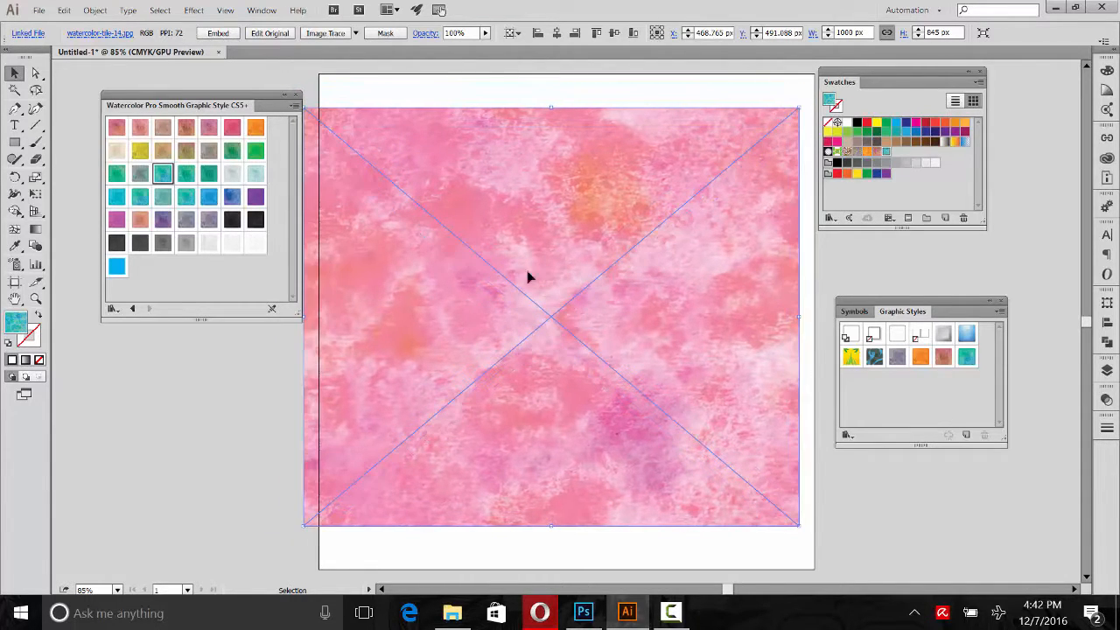
pyautogui.click(218, 32)
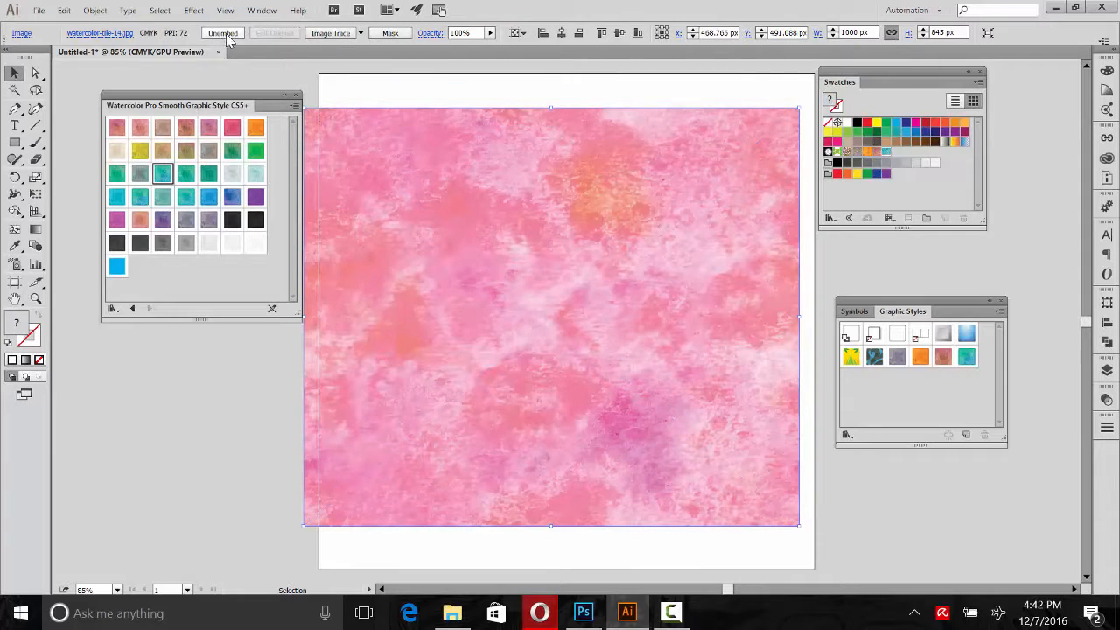
# Scale the embedded tile proportionally to 450 px wide and position it on the artboard below the teal rectangle
pyautogui.moveTo(609, 329)
pyautogui.mouseDown()
pyautogui.moveTo(624, 369)
pyautogui.moveTo(604, 321)
pyautogui.mouseUp()
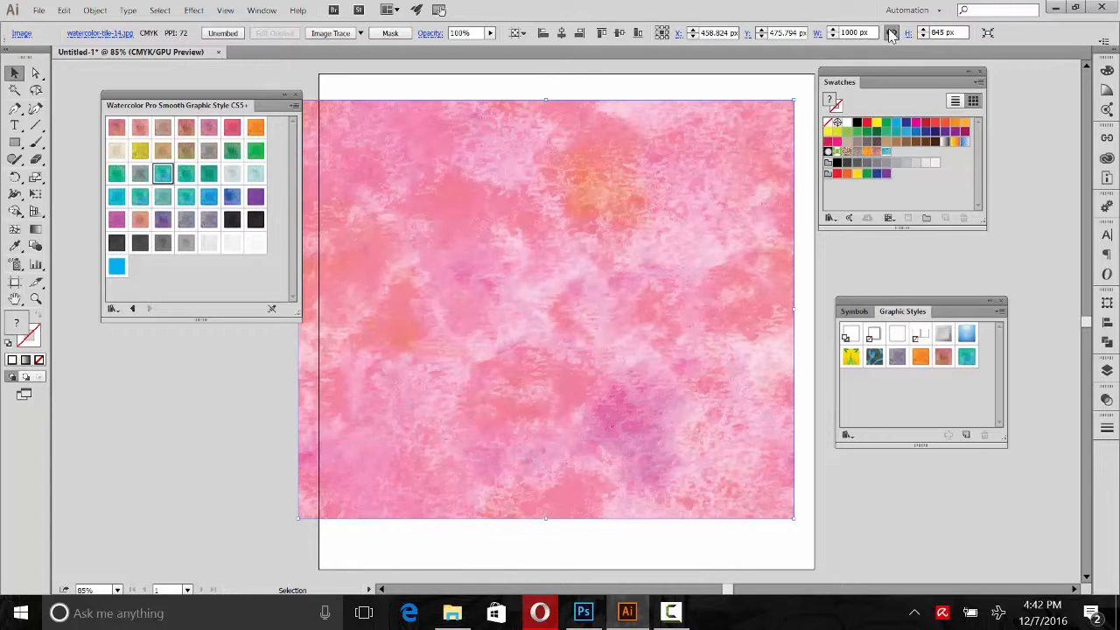
pyautogui.click(864, 32)
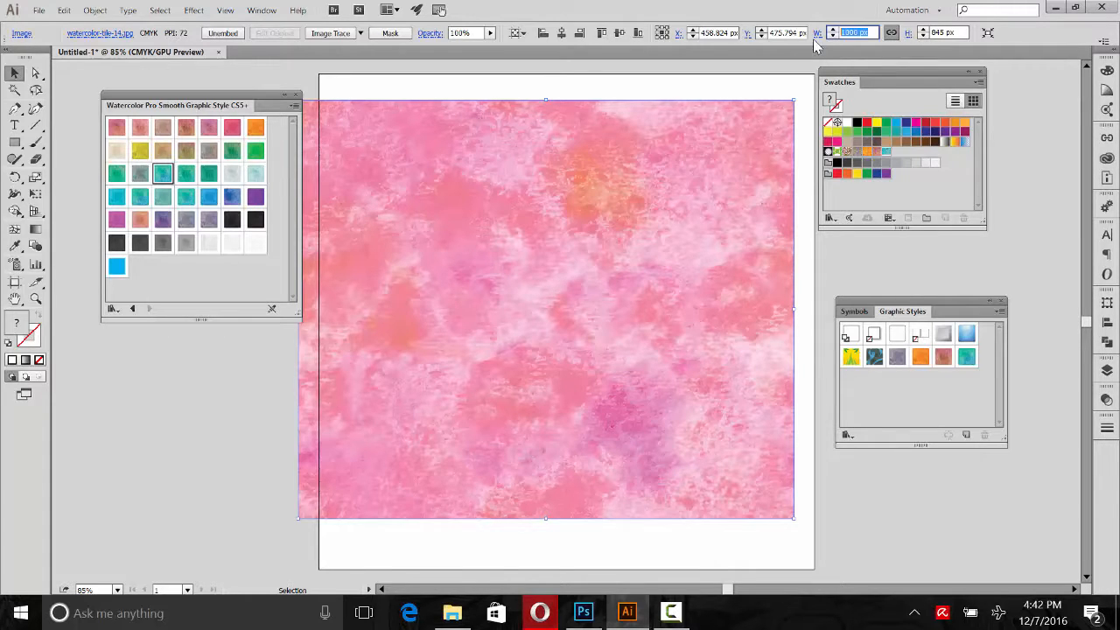
pyautogui.write('450')
pyautogui.press('Return')
pyautogui.moveTo(557, 371); pyautogui.dragTo(446, 461)
pyautogui.click(652, 499)
pyautogui.moveTo(626, 300); pyautogui.dragTo(625, 282)
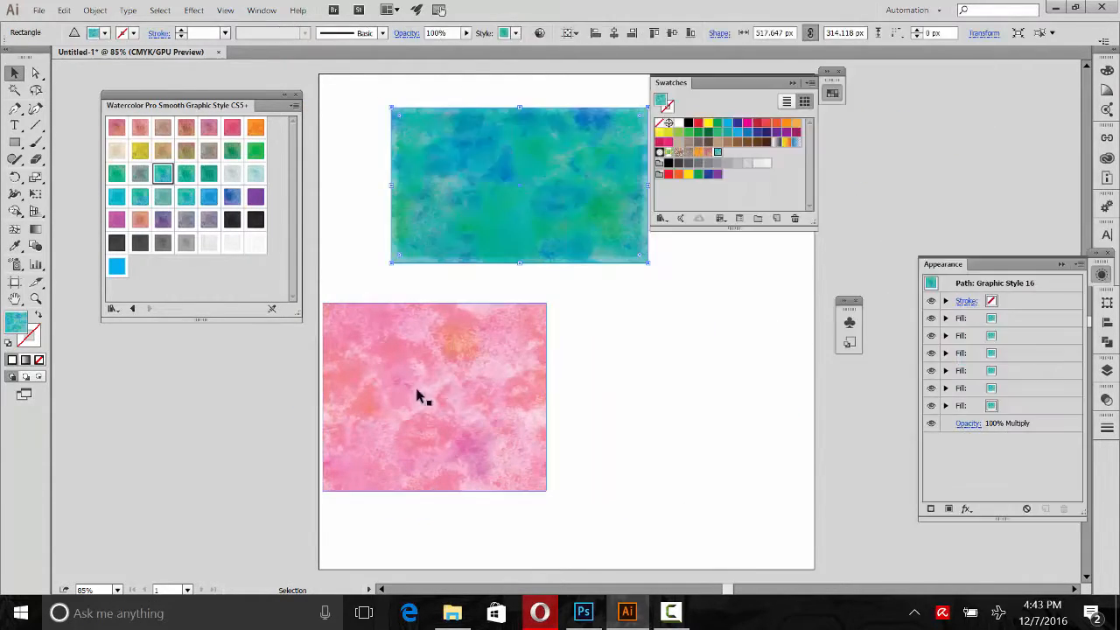
pyautogui.moveTo(420, 395); pyautogui.dragTo(488, 395)
pyautogui.moveTo(541, 424); pyautogui.dragTo(639, 388)
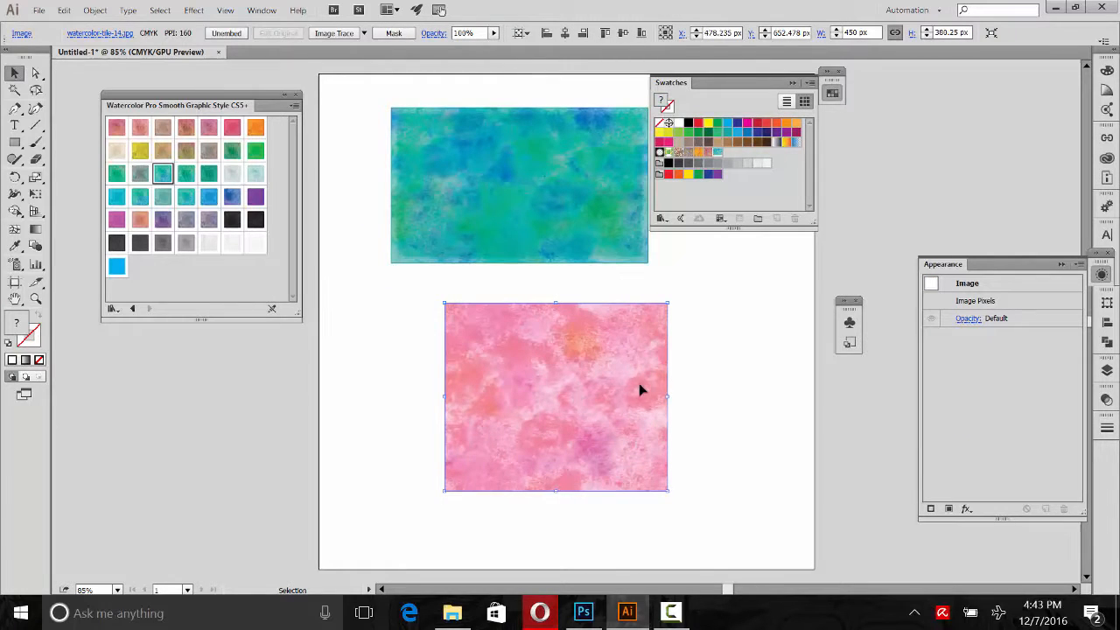
# Add the pink tile image to the swatches as a pattern, and delete the image from the artboard
pyautogui.moveTo(555, 404); pyautogui.dragTo(729, 155)
pyautogui.click(604, 381)
pyautogui.press('Delete')
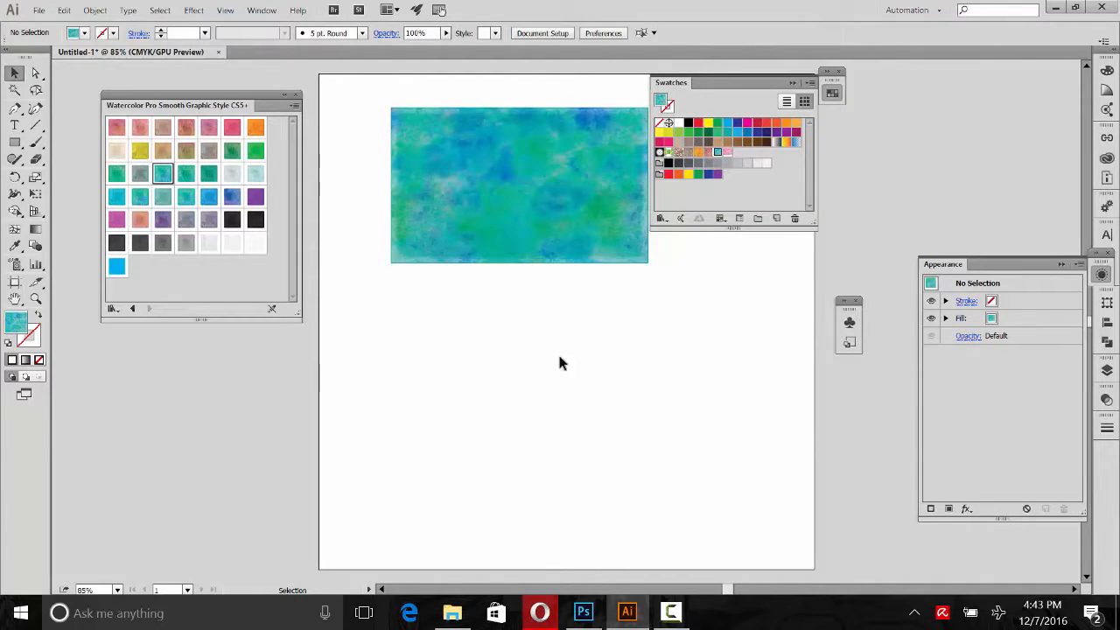
# Select the teal rectangle, shift it slightly down, and examine each of its stacked fills in its appearance
pyautogui.click(592, 185)
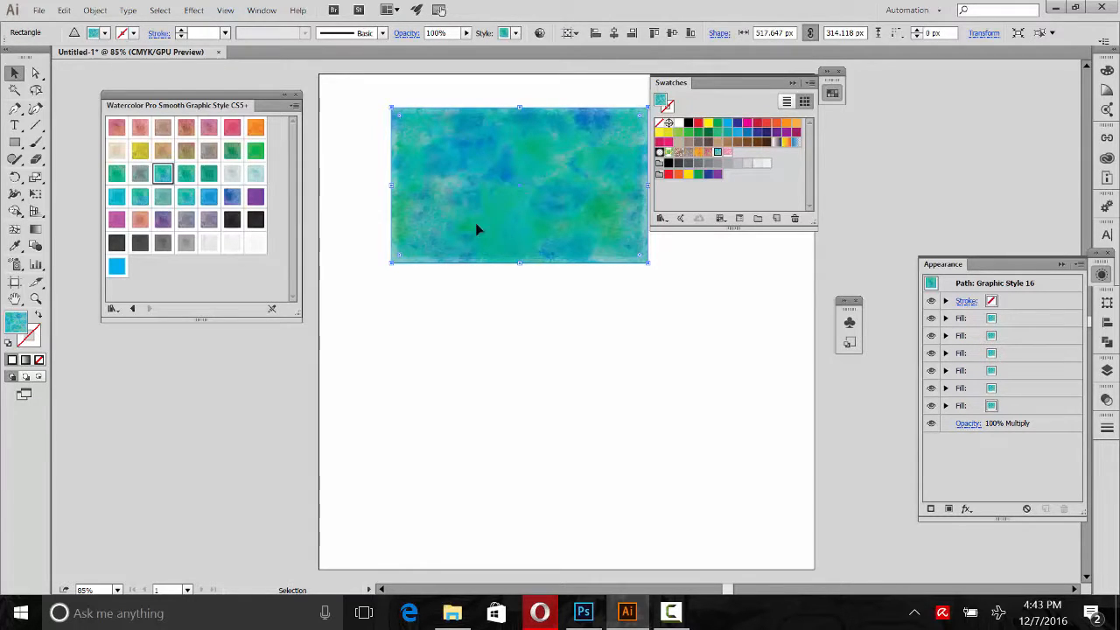
pyautogui.moveTo(576, 177)
pyautogui.mouseDown()
pyautogui.moveTo(593, 290)
pyautogui.moveTo(545, 225)
pyautogui.moveTo(574, 193)
pyautogui.mouseUp()
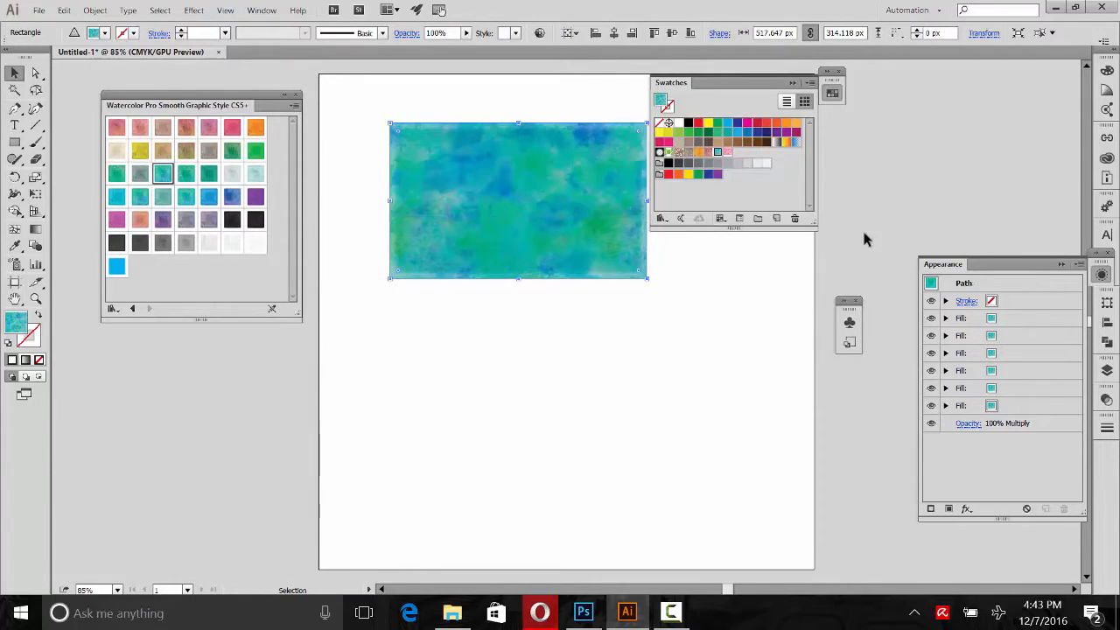
pyautogui.click(1101, 276)
pyautogui.click(1004, 332)
pyautogui.click(1006, 354)
pyautogui.click(1006, 372)
pyautogui.click(1006, 389)
pyautogui.click(1006, 408)
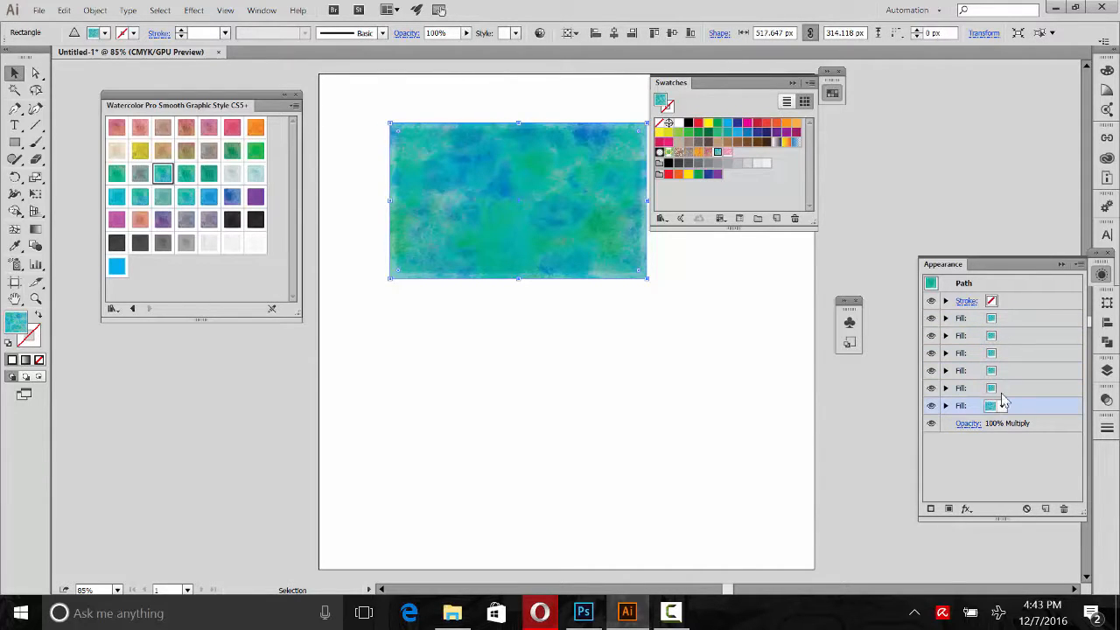
# Replace the rectangle's top three teal fills with the pink watercolor pattern swatch
pyautogui.click(1008, 320)
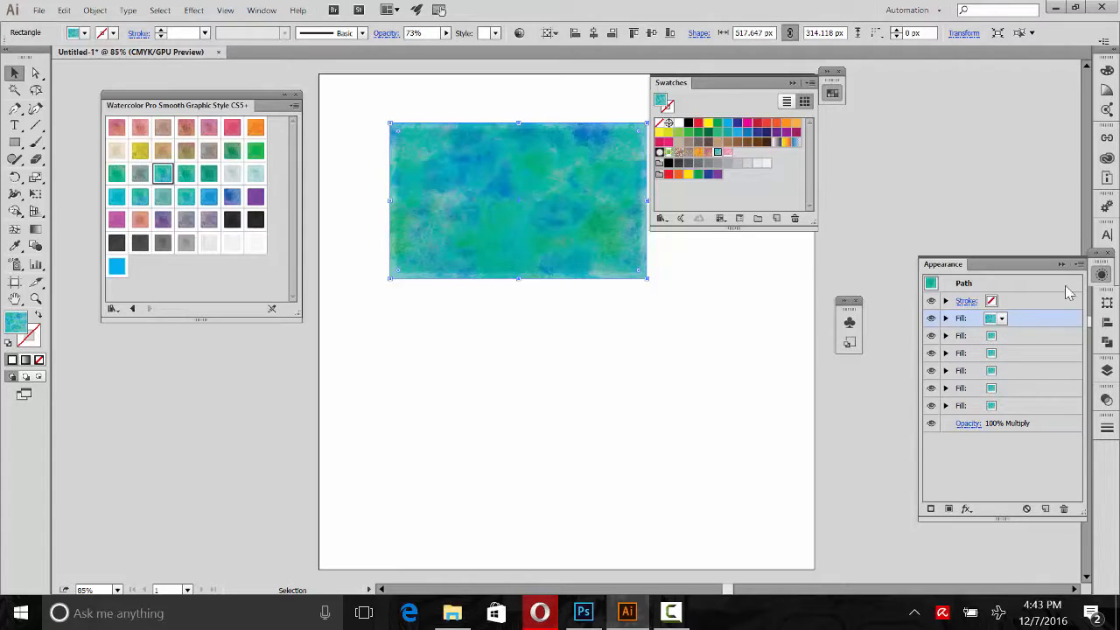
pyautogui.click(1003, 318)
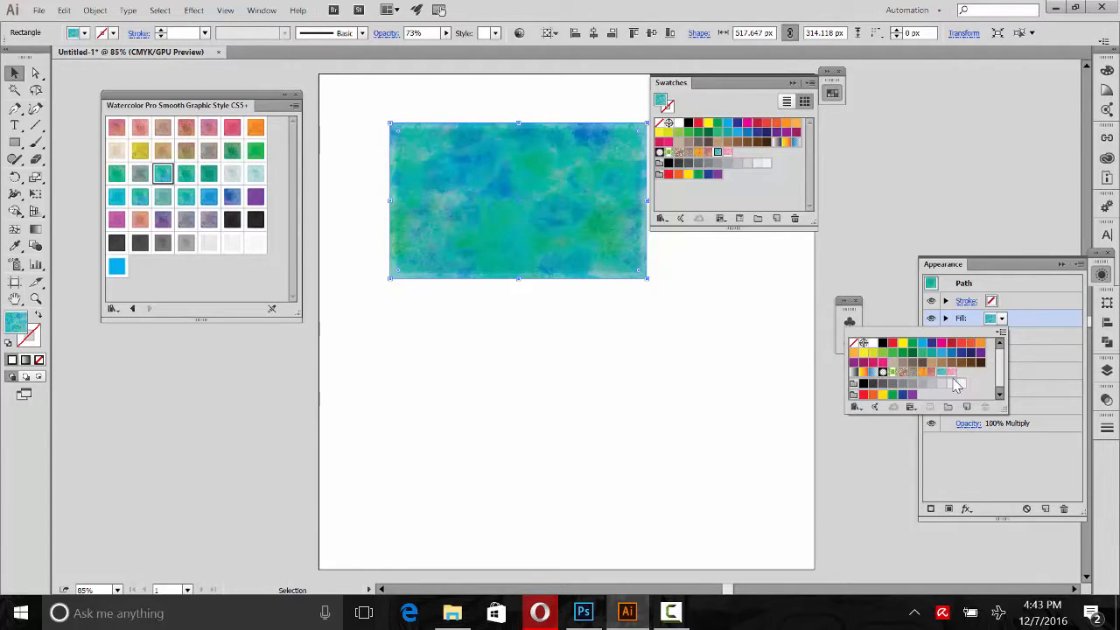
pyautogui.click(951, 373)
pyautogui.click(998, 339)
pyautogui.click(1002, 337)
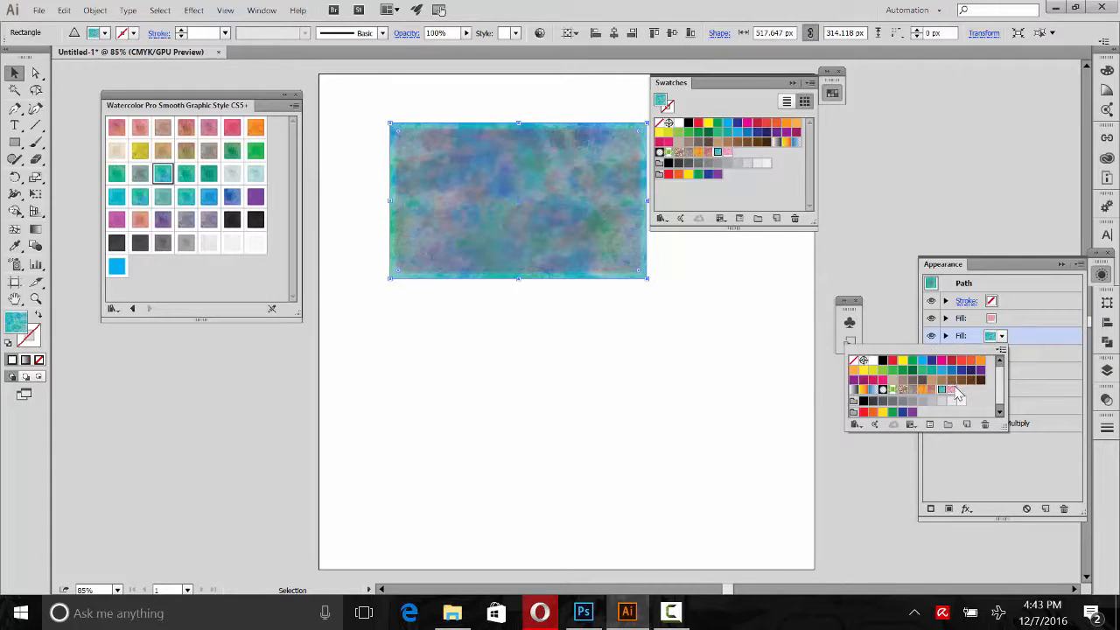
pyautogui.click(954, 391)
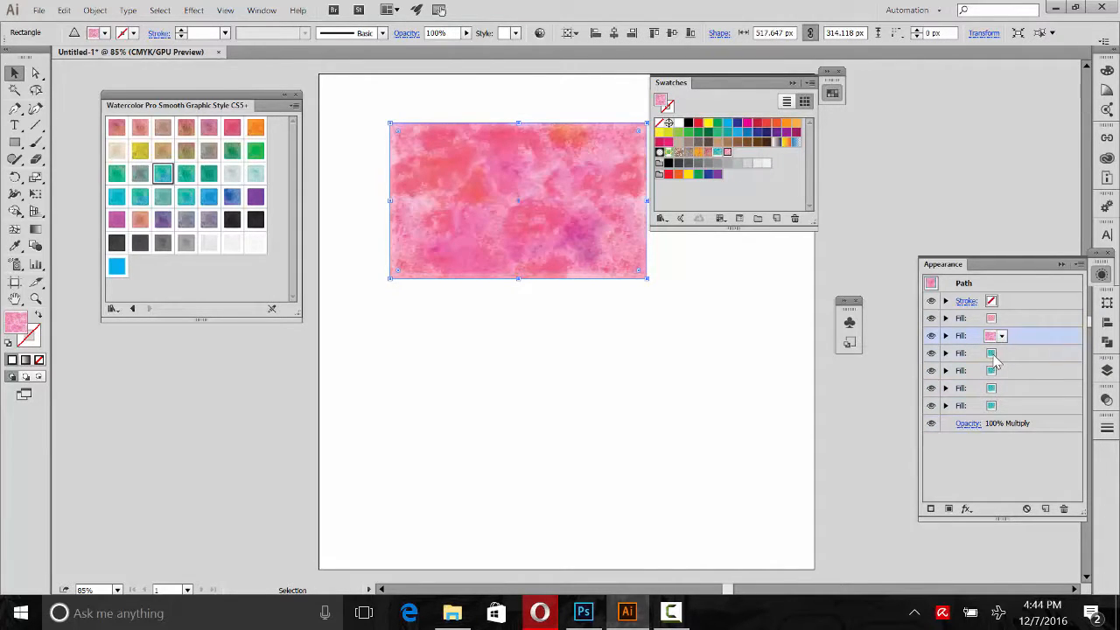
pyautogui.click(1001, 355)
pyautogui.click(1002, 353)
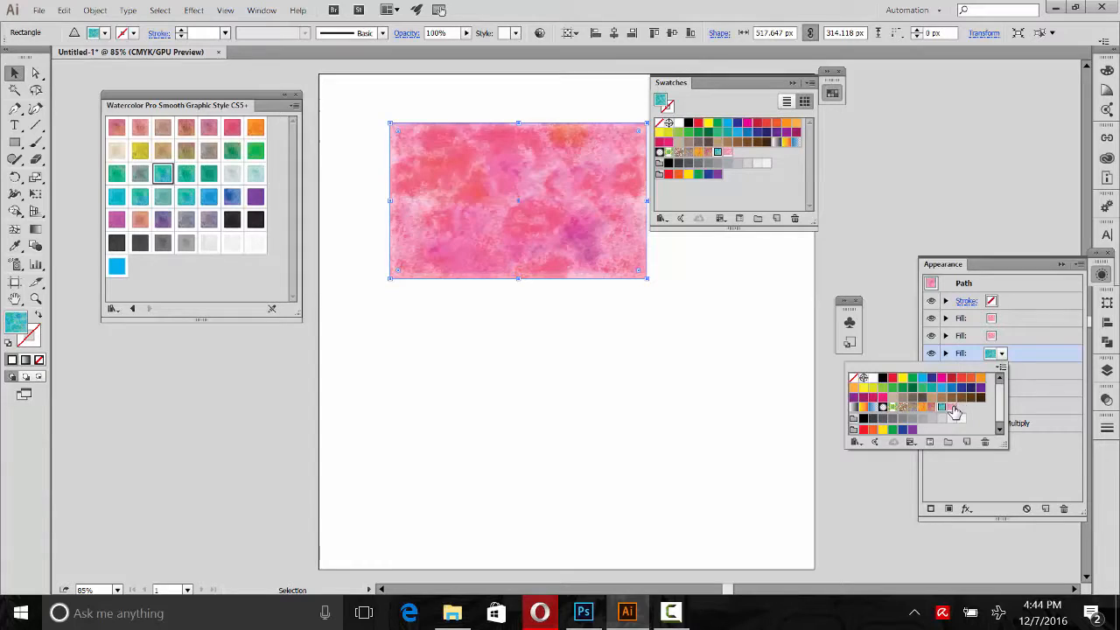
pyautogui.click(951, 407)
# Replace the rectangle's remaining three teal fills with the pink watercolor pattern swatch, and deselect the rectangle
pyautogui.click(1001, 371)
pyautogui.click(1001, 371)
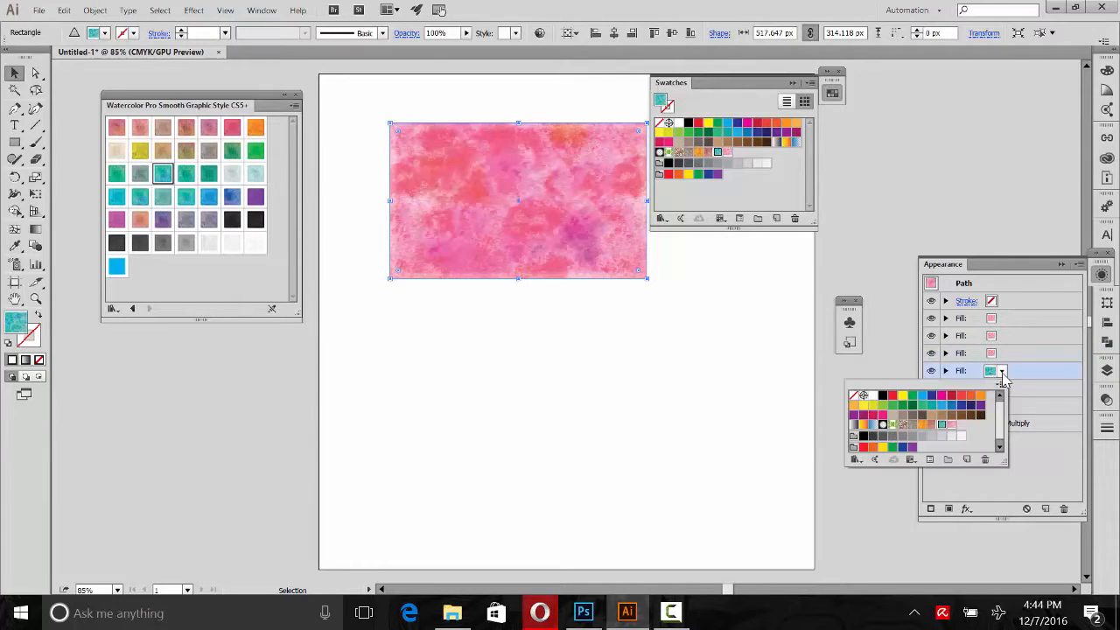
pyautogui.click(953, 424)
pyautogui.click(990, 392)
pyautogui.click(1001, 390)
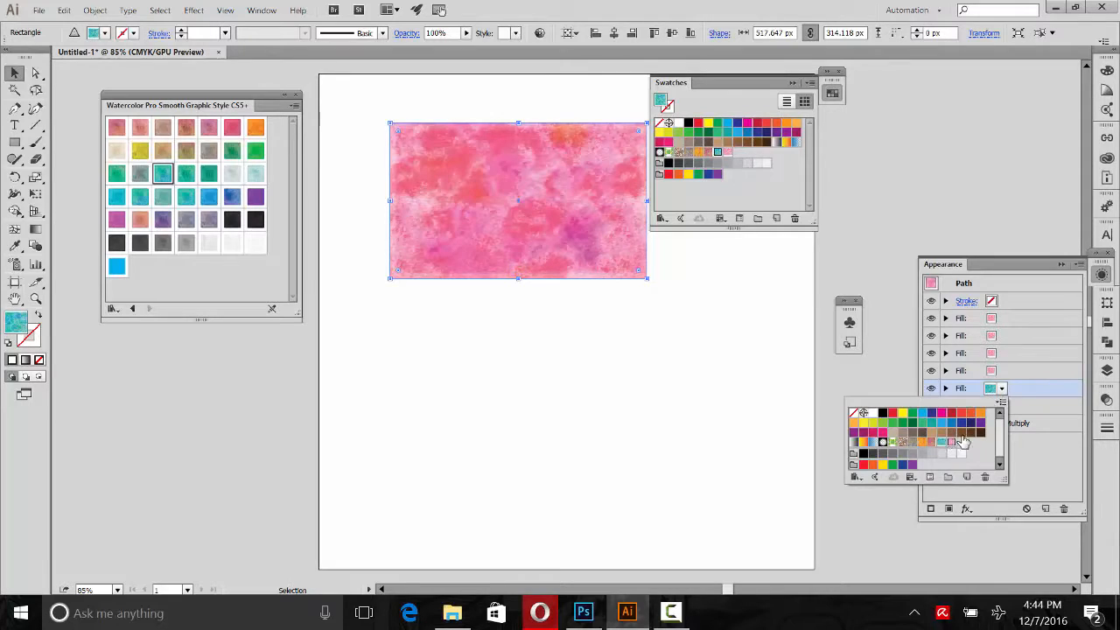
pyautogui.click(954, 440)
pyautogui.click(991, 405)
pyautogui.click(1001, 406)
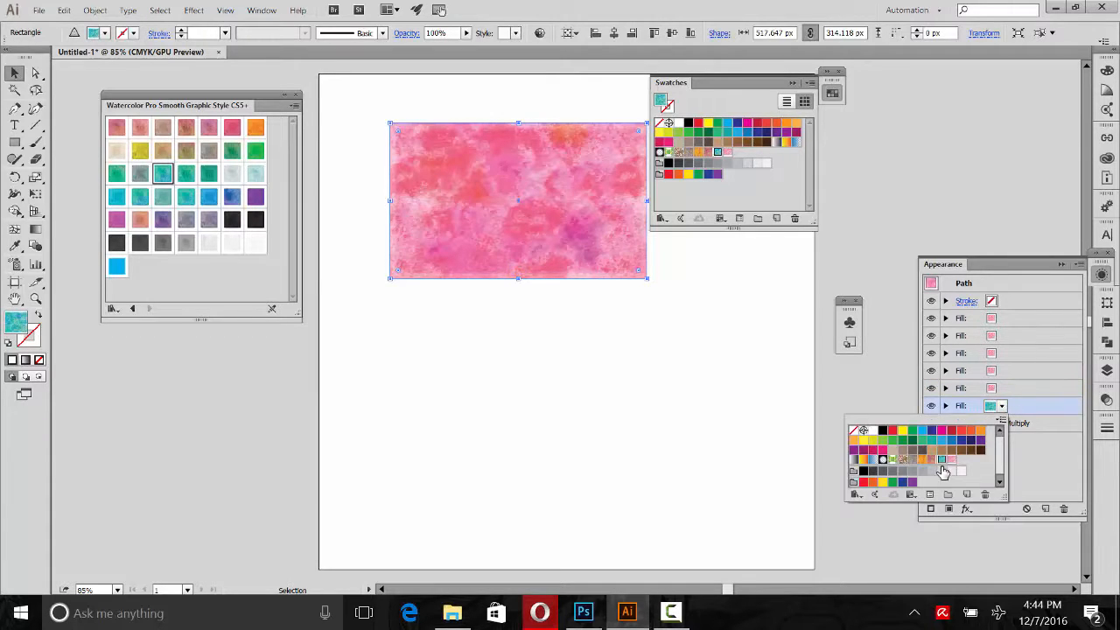
pyautogui.click(953, 467)
pyautogui.click(605, 408)
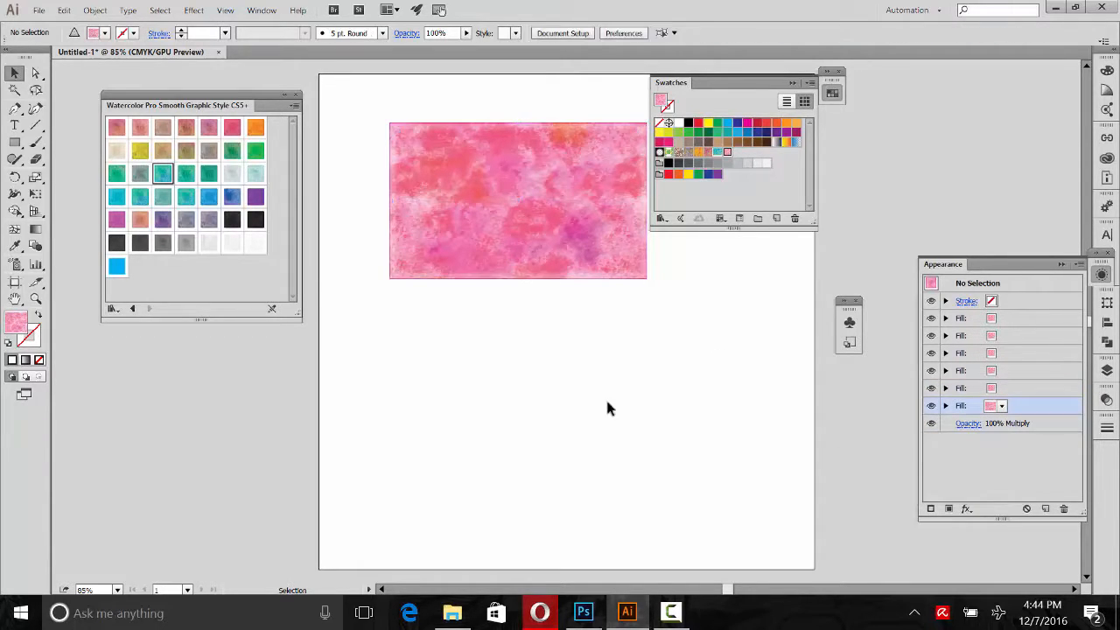
# Move the pink rectangle lower on the artboard and save its appearance as a new graphic style
pyautogui.moveTo(534, 218); pyautogui.dragTo(507, 293)
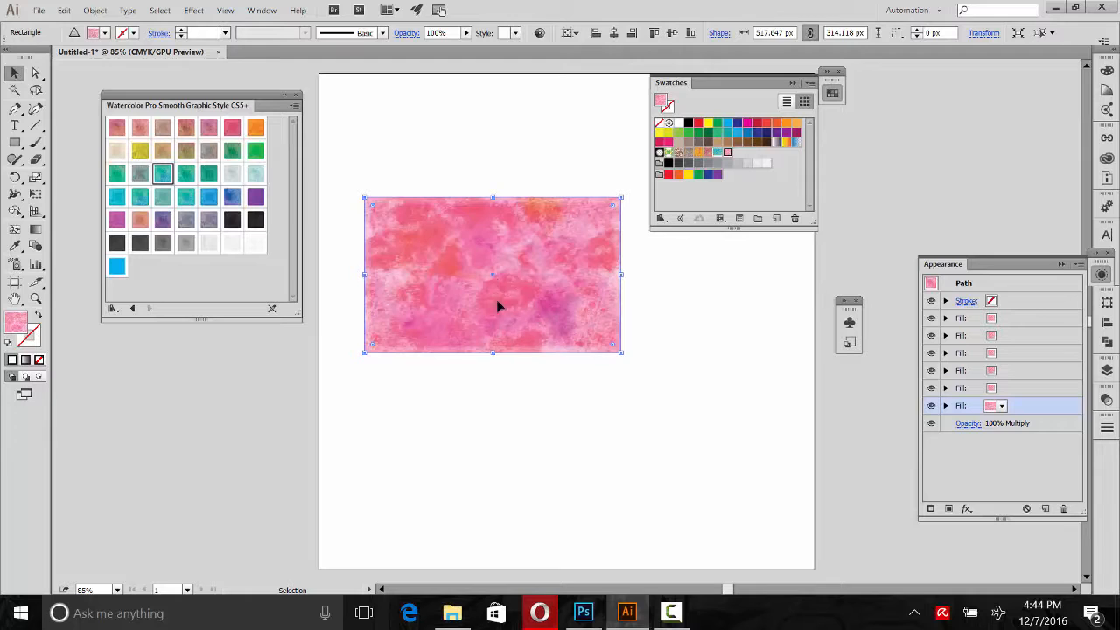
pyautogui.click(669, 356)
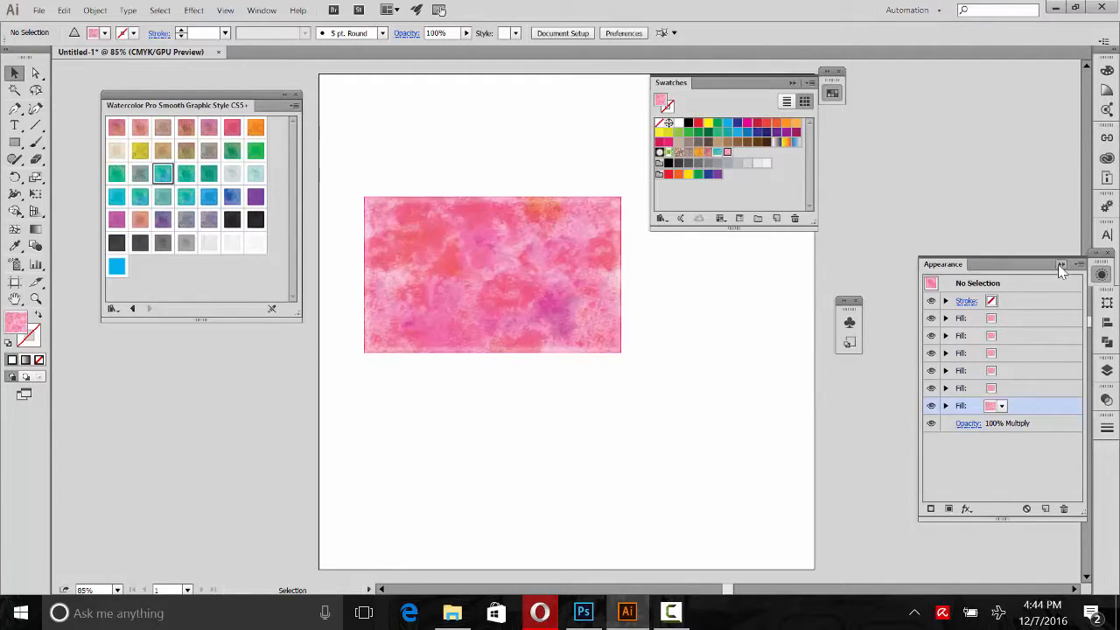
pyautogui.click(850, 346)
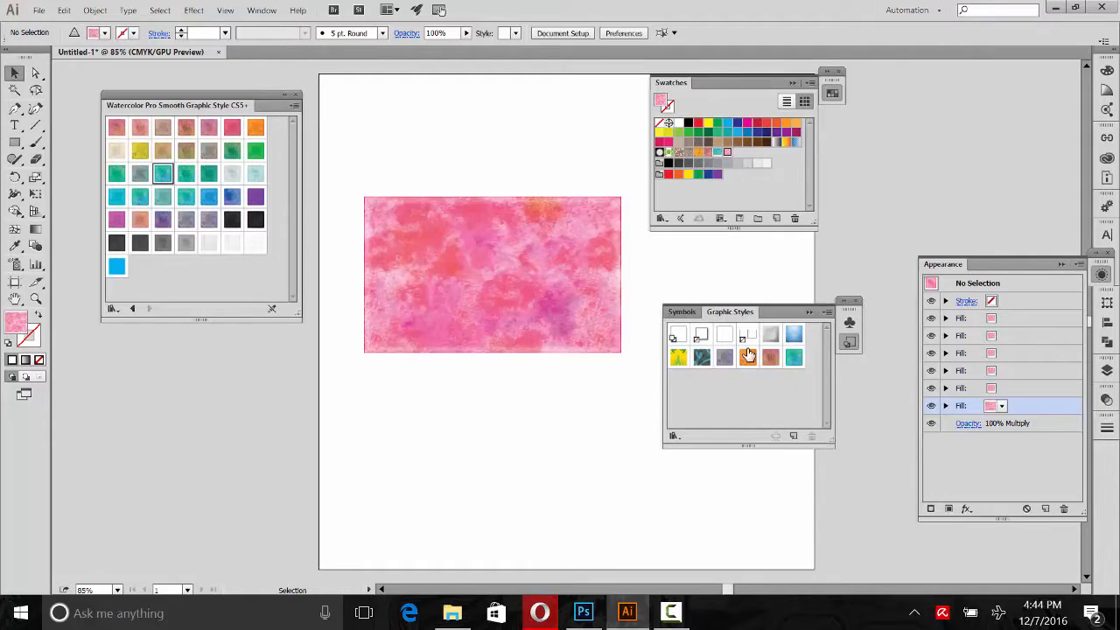
pyautogui.moveTo(463, 295); pyautogui.dragTo(798, 396)
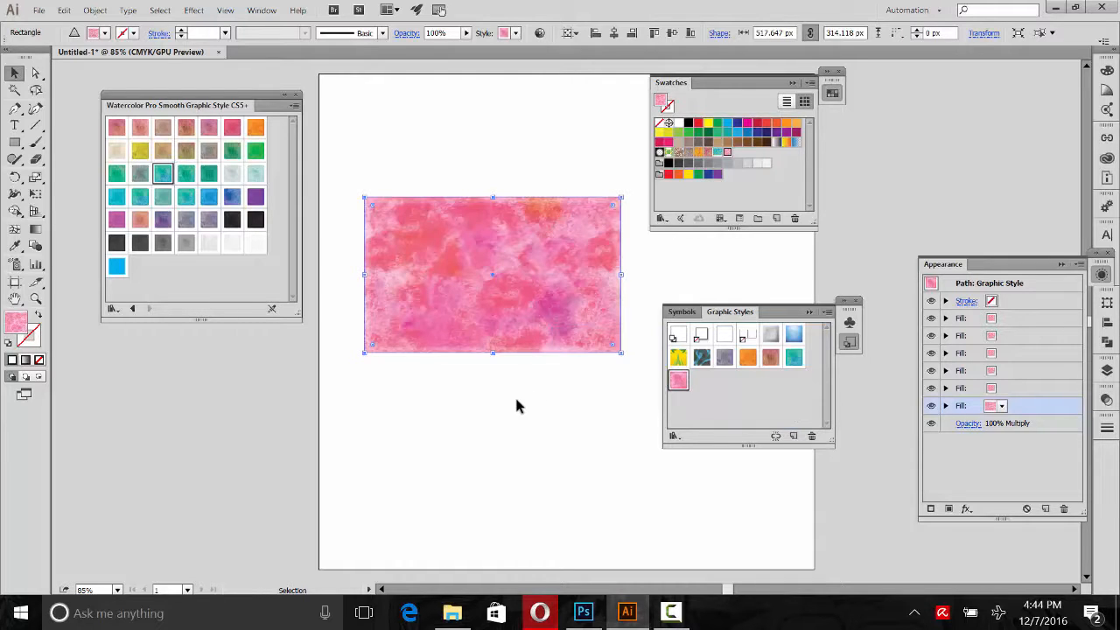
pyautogui.click(557, 397)
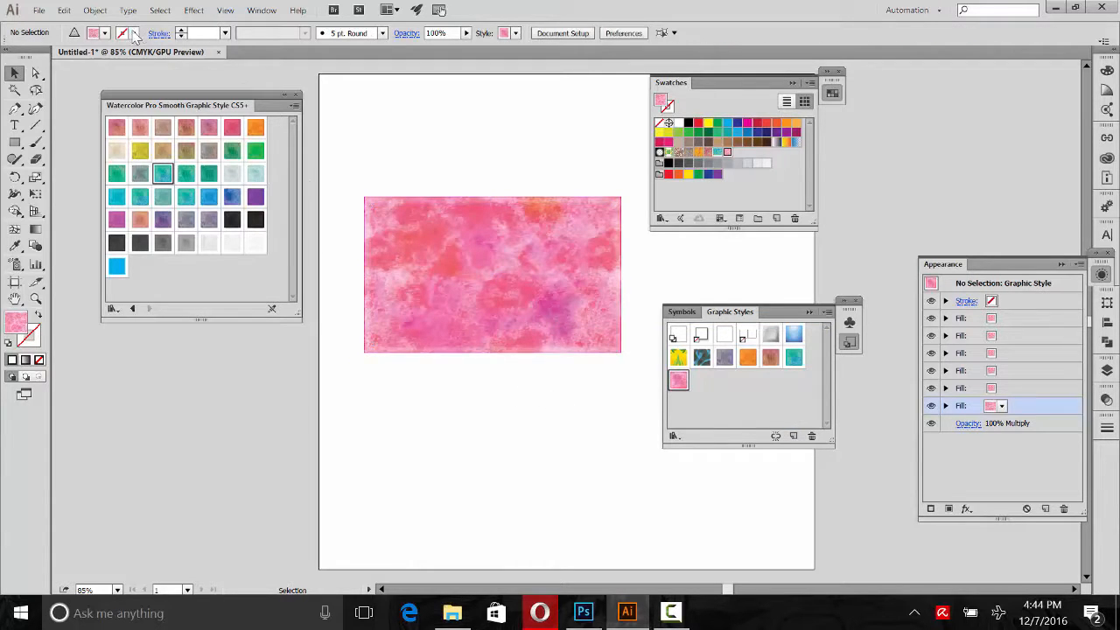
pyautogui.click(39, 13)
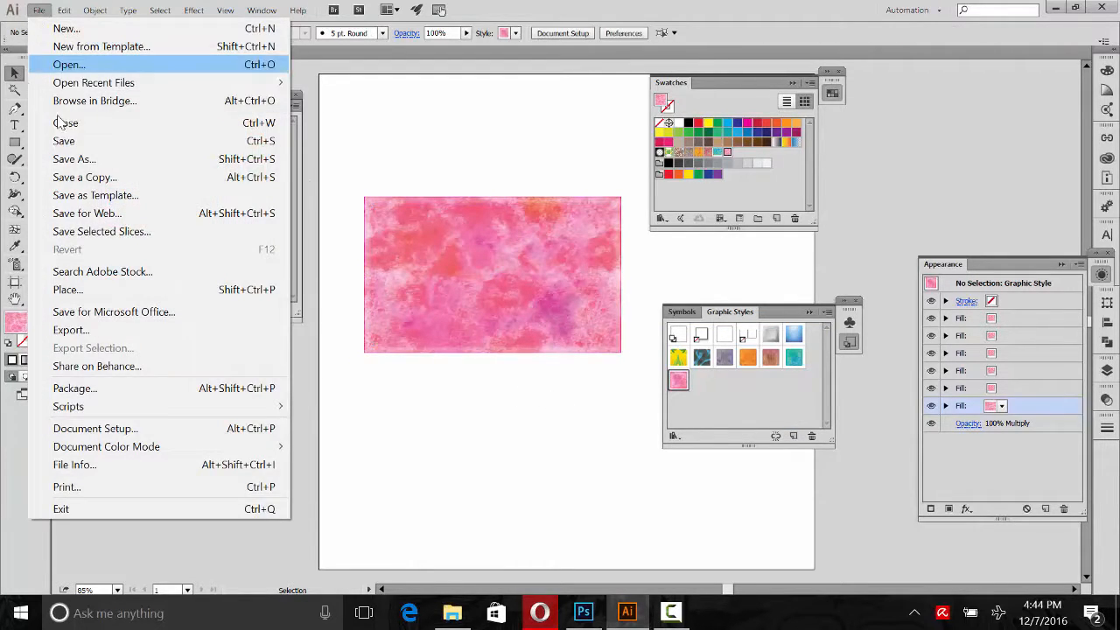
pyautogui.click(450, 93)
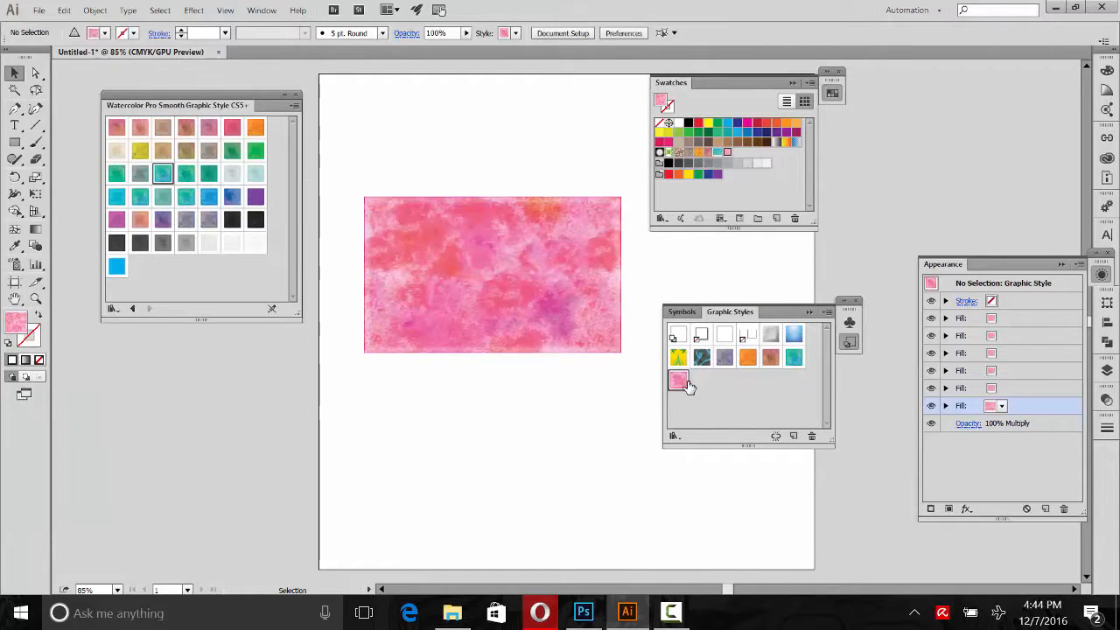
pyautogui.click(827, 313)
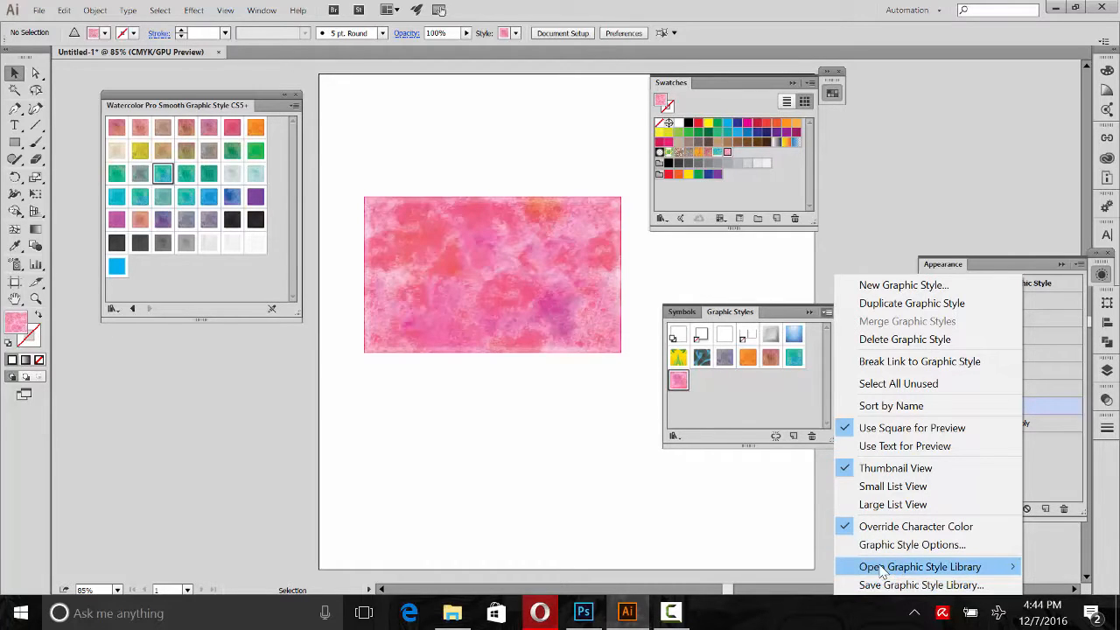
pyautogui.moveTo(903, 575)
pyautogui.click(493, 439)
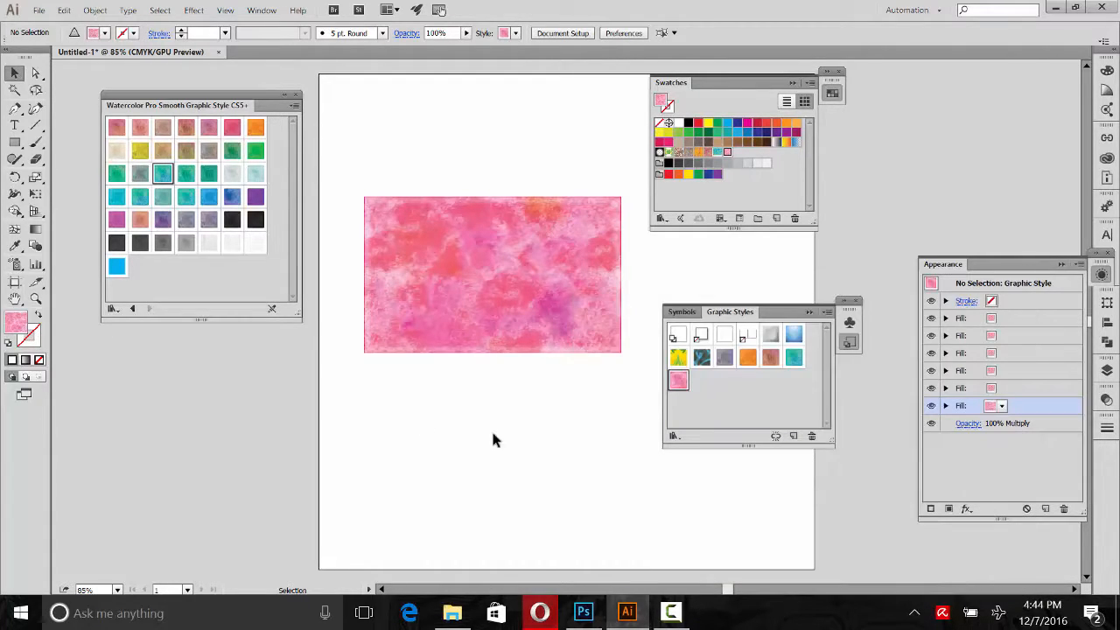
# Move the Swatches and Graphic Styles panels toward the artboard's edge and delete the pink rectangle
pyautogui.click(793, 83)
pyautogui.click(828, 72)
pyautogui.moveTo(788, 317); pyautogui.dragTo(868, 332)
pyautogui.moveTo(511, 277); pyautogui.dragTo(586, 245)
pyautogui.moveTo(614, 194); pyautogui.dragTo(381, 372)
pyautogui.press('Delete')
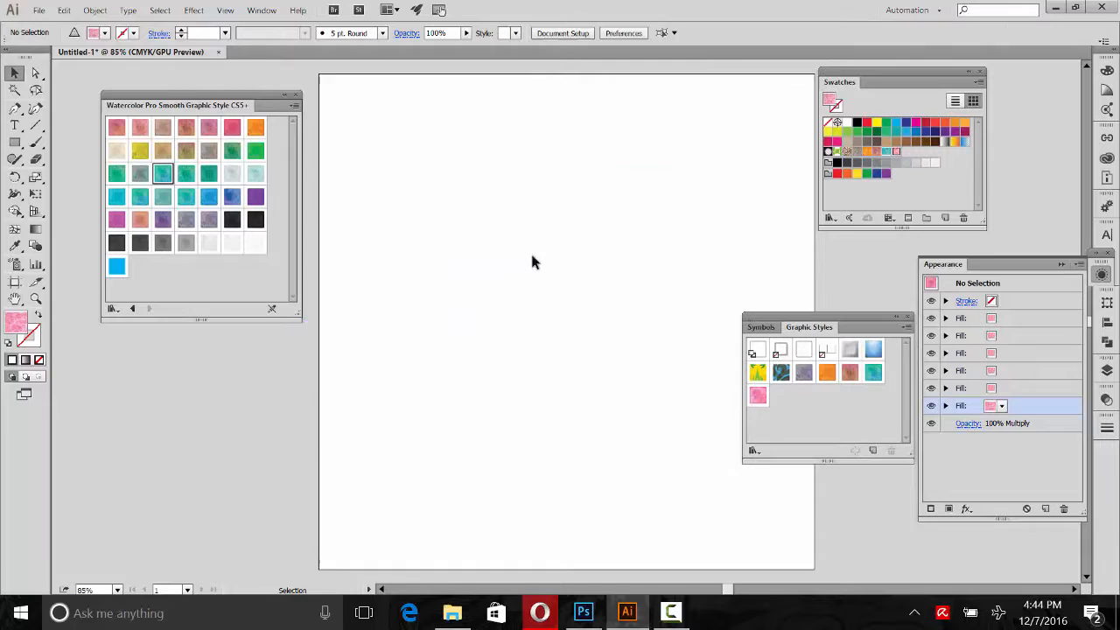
# Draw a background rectangle about 931 × 851 px on the artboard, apply the light grey paper graphic style, and deselect it
pyautogui.press('m')
pyautogui.moveTo(337, 116)
pyautogui.mouseDown()
pyautogui.moveTo(725, 499)
pyautogui.moveTo(797, 537)
pyautogui.mouseUp()
pyautogui.click(206, 243)
pyautogui.press('v')
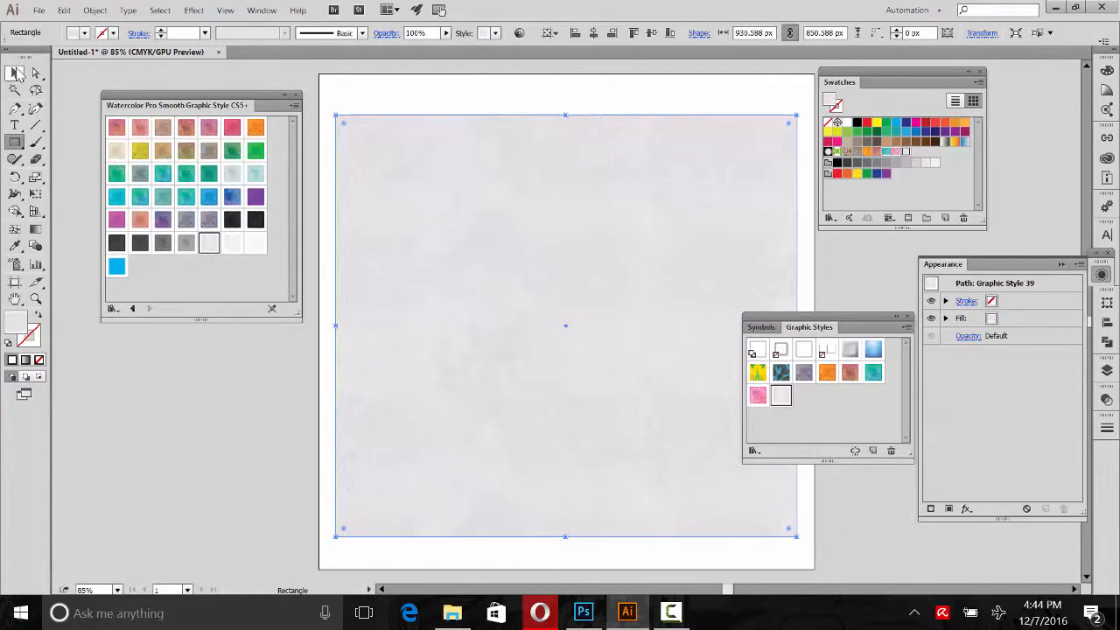
pyautogui.click(458, 93)
# Add centred text reading "Water color" on two lines over the grey background and set its font to Amulhed Update 2016
pyautogui.press('t')
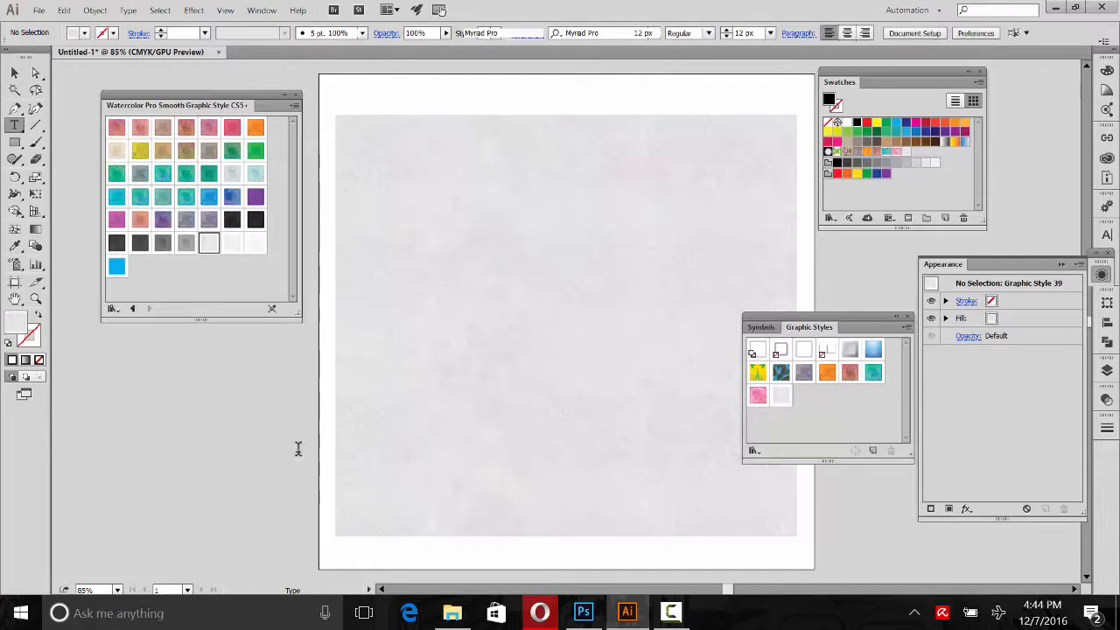
pyautogui.click(221, 448)
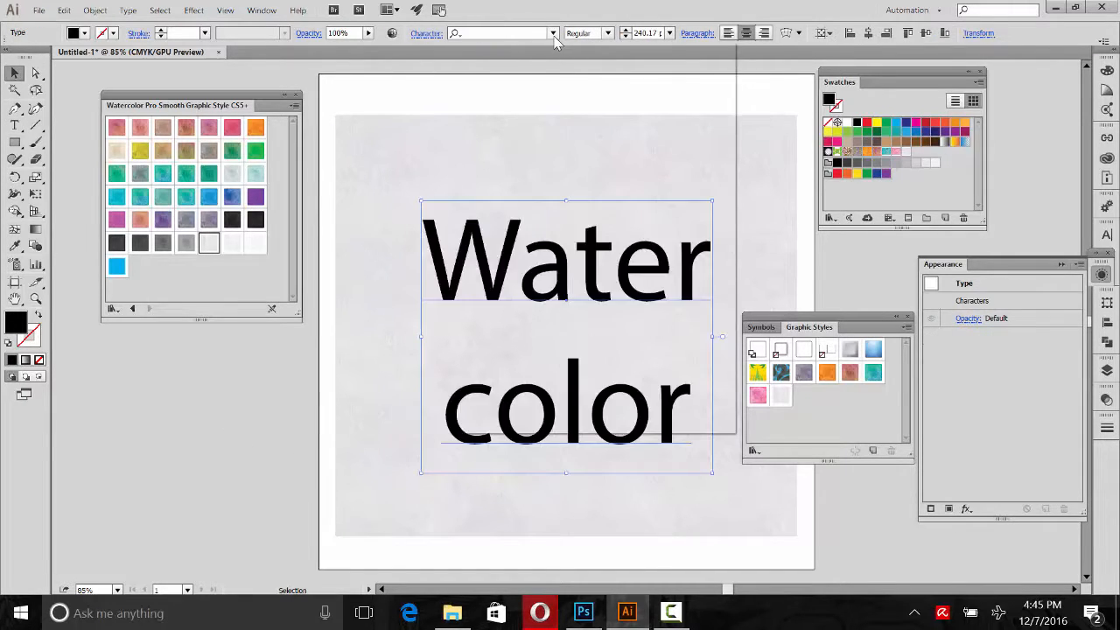
pyautogui.click(554, 32)
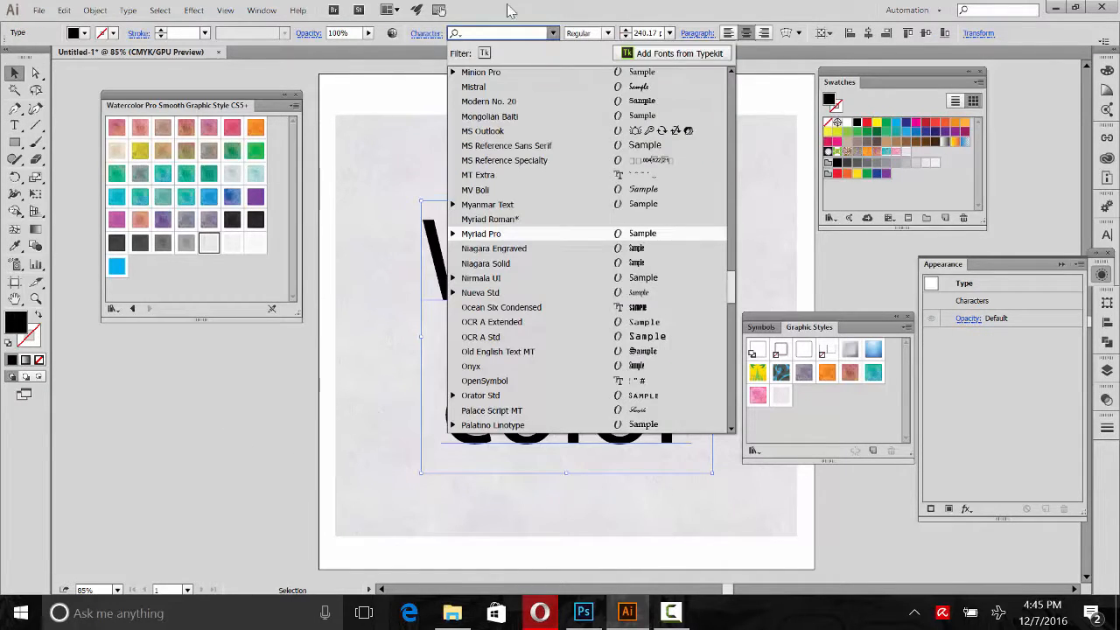
pyautogui.write('am')
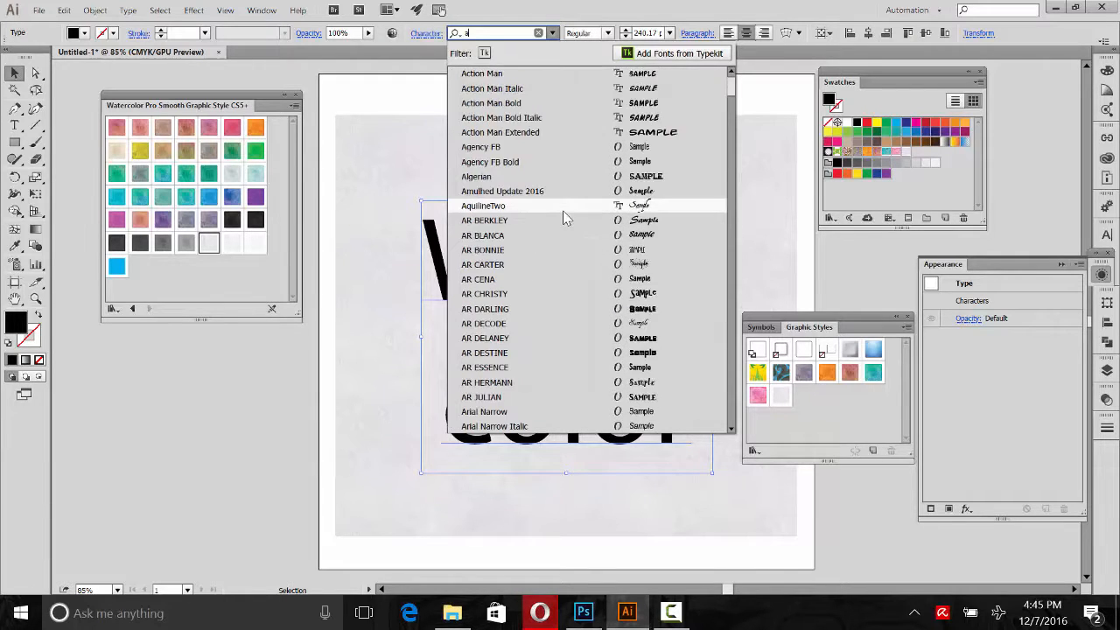
pyautogui.click(507, 75)
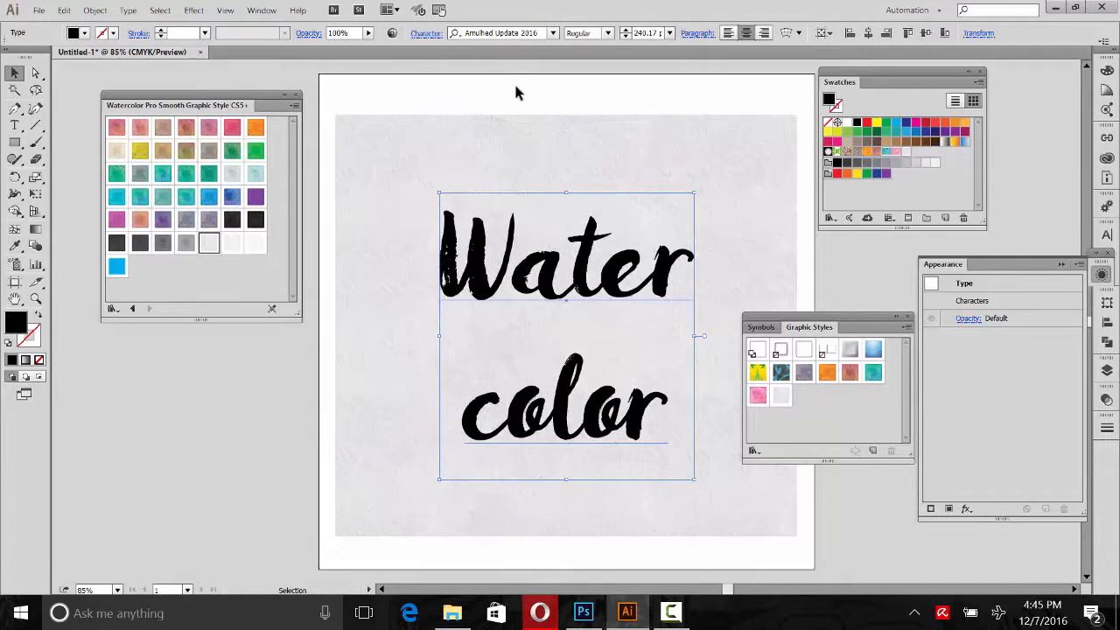
# Enlarge the text to about 385 pt and position it over the grey background
pyautogui.hotkey('ctrl', 'shift', 'a')
pyautogui.moveTo(590, 278); pyautogui.dragTo(531, 250)
pyautogui.click(531, 250)
pyautogui.moveTo(637, 309); pyautogui.dragTo(718, 308)
pyautogui.moveTo(531, 219); pyautogui.dragTo(540, 228)
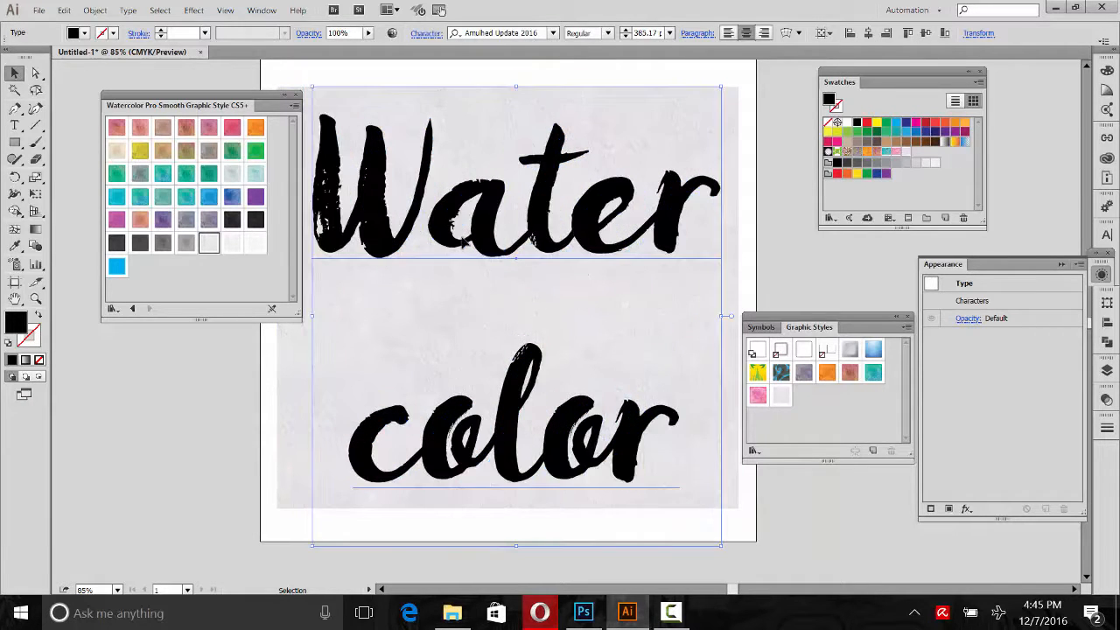
# Apply the custom pink watercolor graphic style to the text and deselect it to check the look
pyautogui.click(758, 395)
pyautogui.click(814, 263)
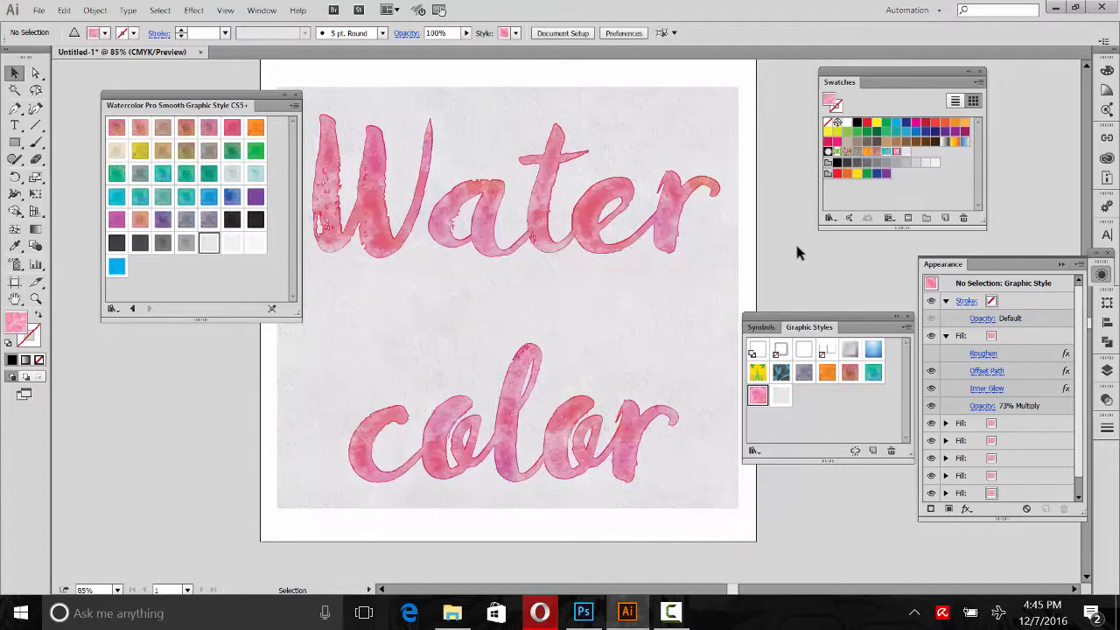
pyautogui.click(675, 219)
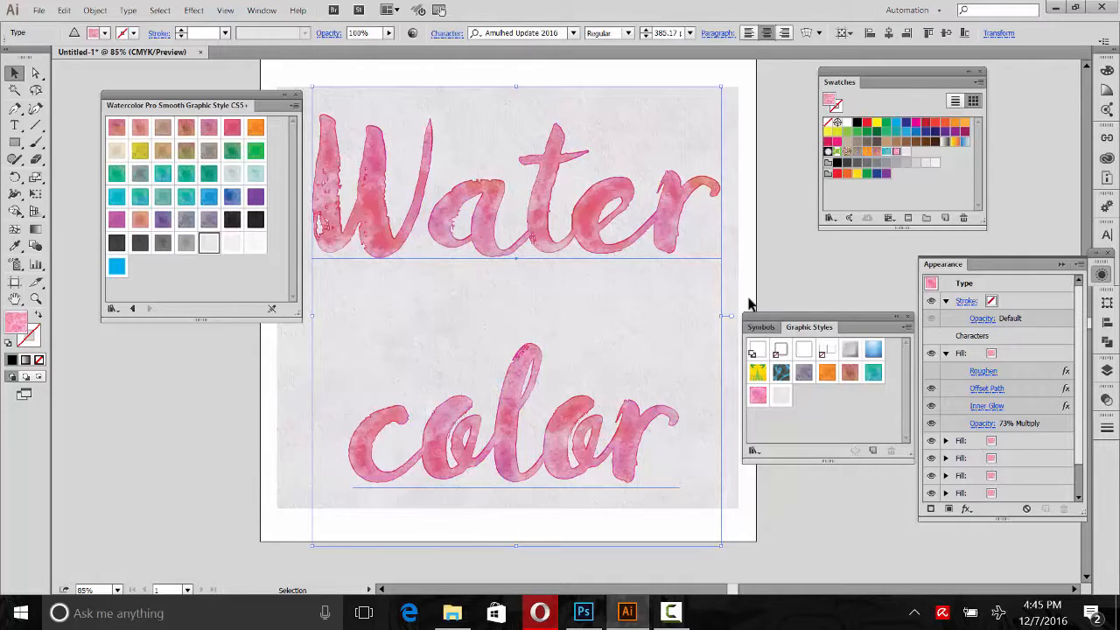
pyautogui.click(777, 234)
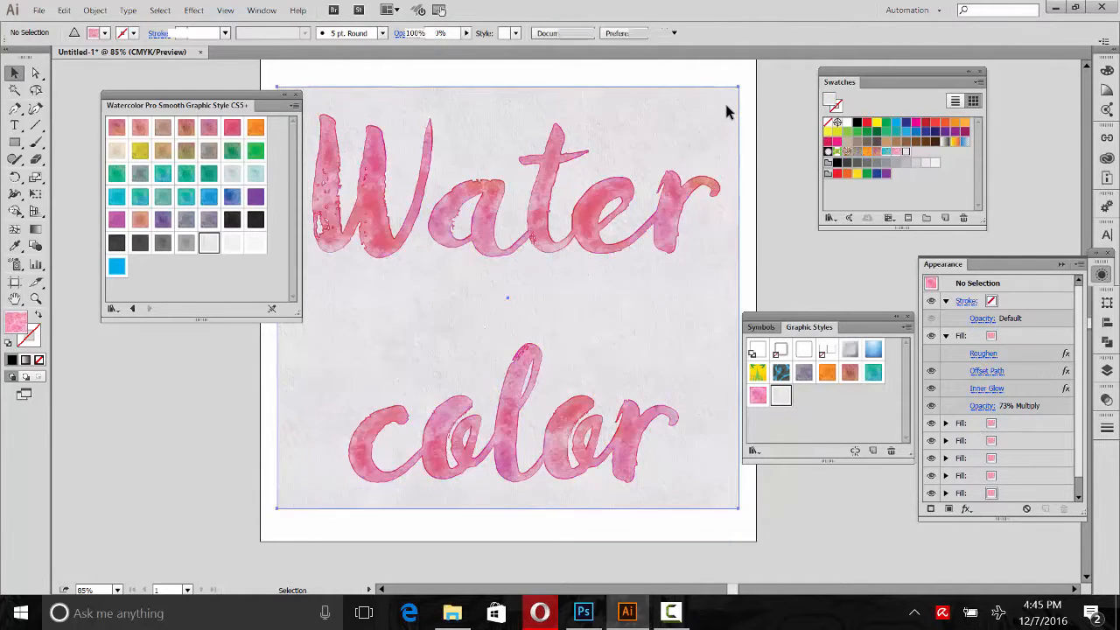
pyautogui.press('m')
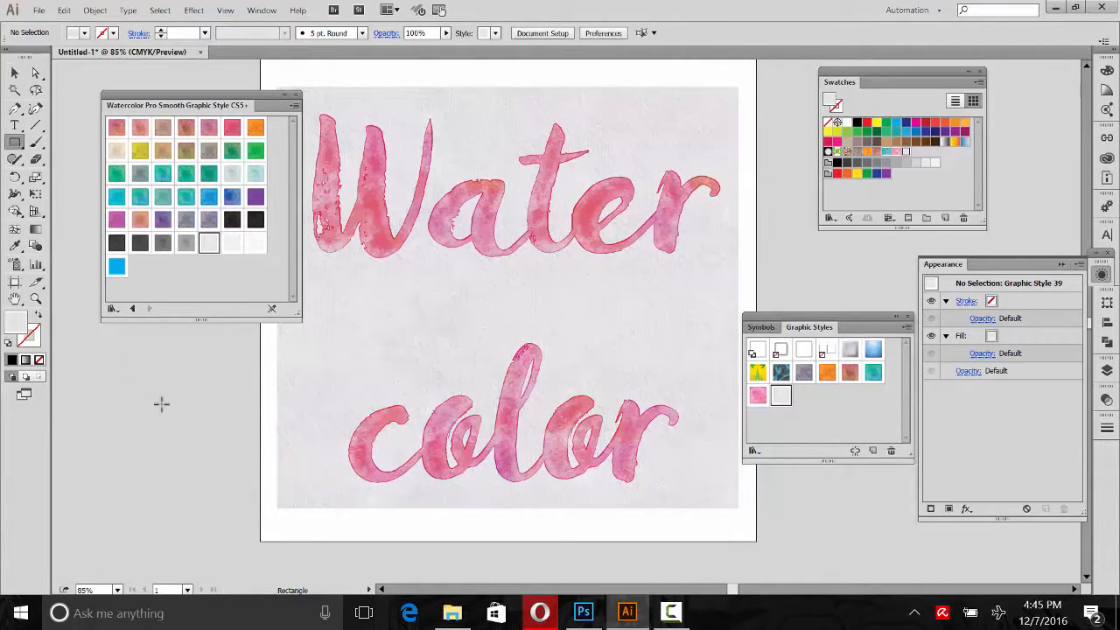
pyautogui.moveTo(138, 386); pyautogui.dragTo(213, 445)
pyautogui.press('v')
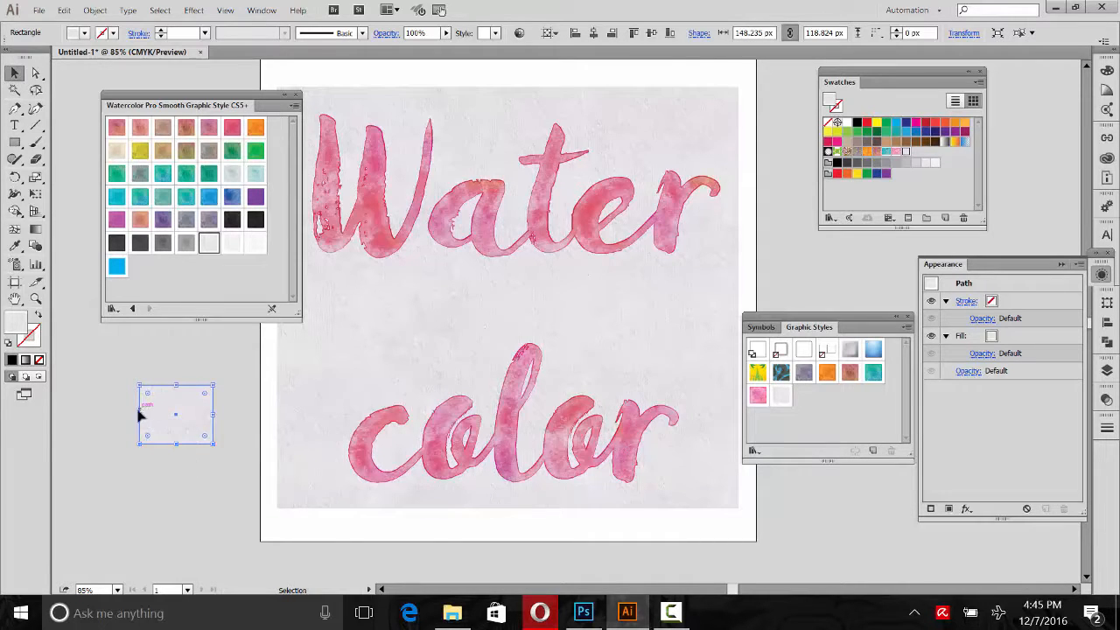
pyautogui.click(430, 342)
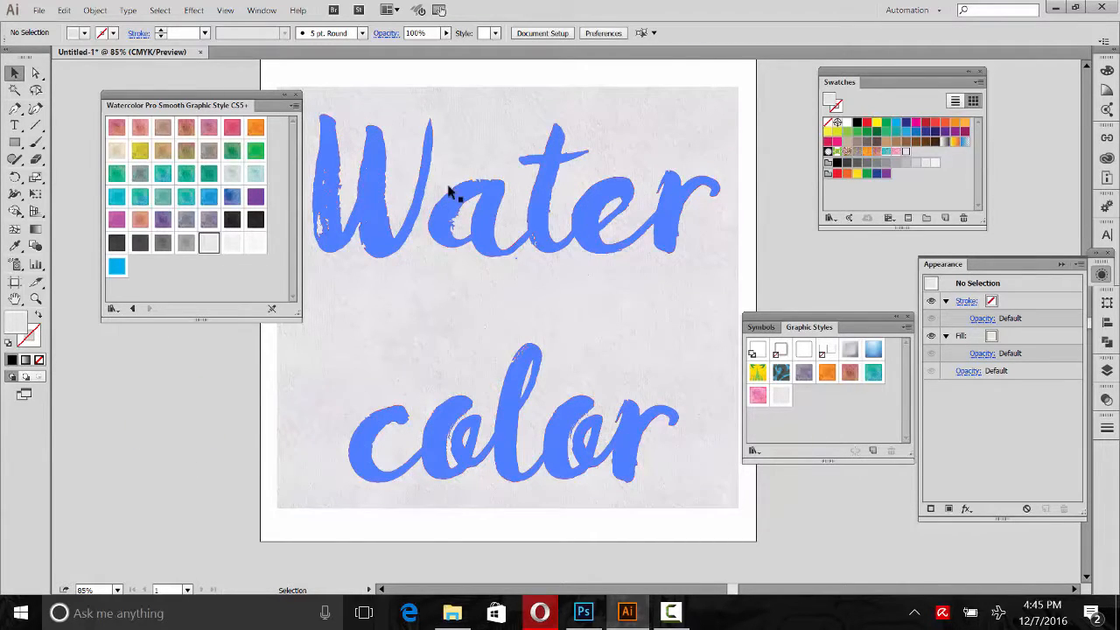
# Set the opacity of the "Water color" text to 50% and deselect it
pyautogui.click(674, 217)
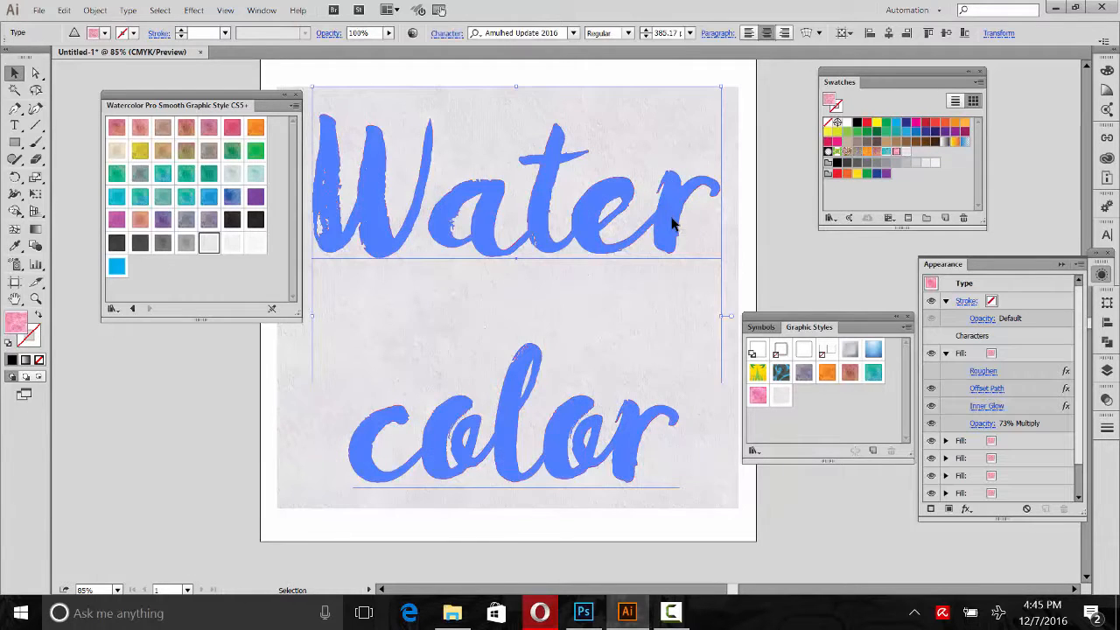
pyautogui.click(371, 34)
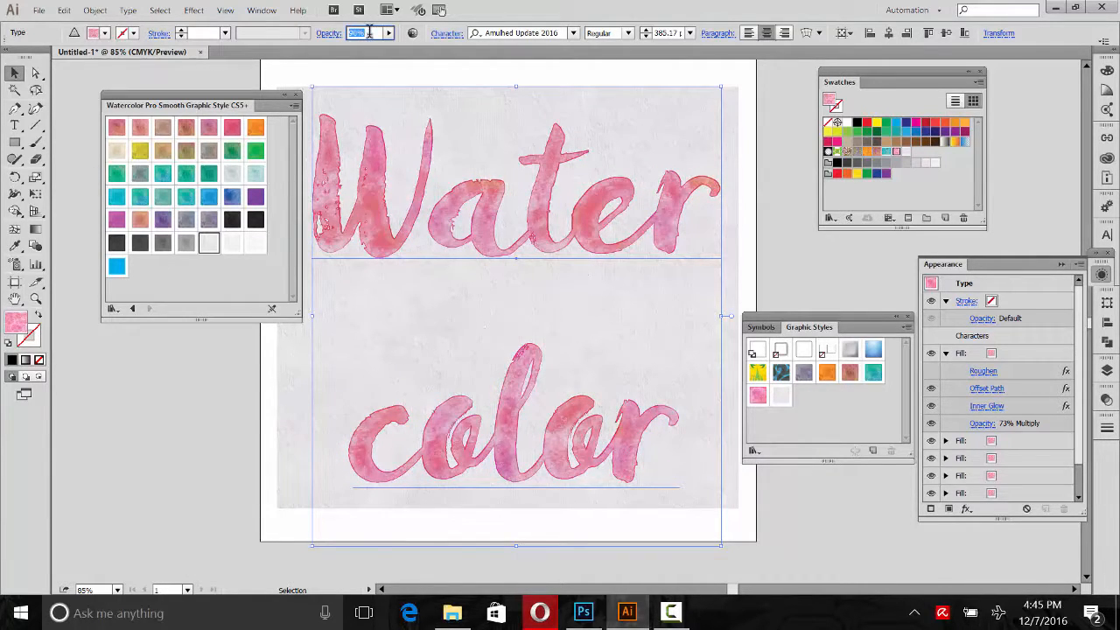
pyautogui.hotkey('shift', 'Down')
pyautogui.hotkey('shift', 'Down')
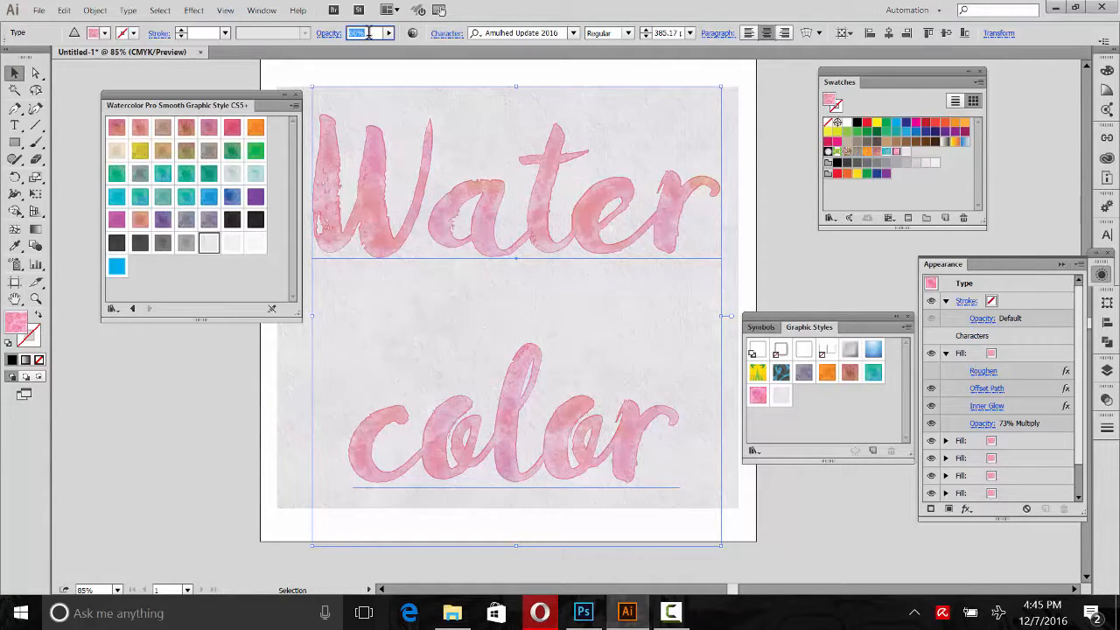
pyautogui.hotkey('shift', 'Down')
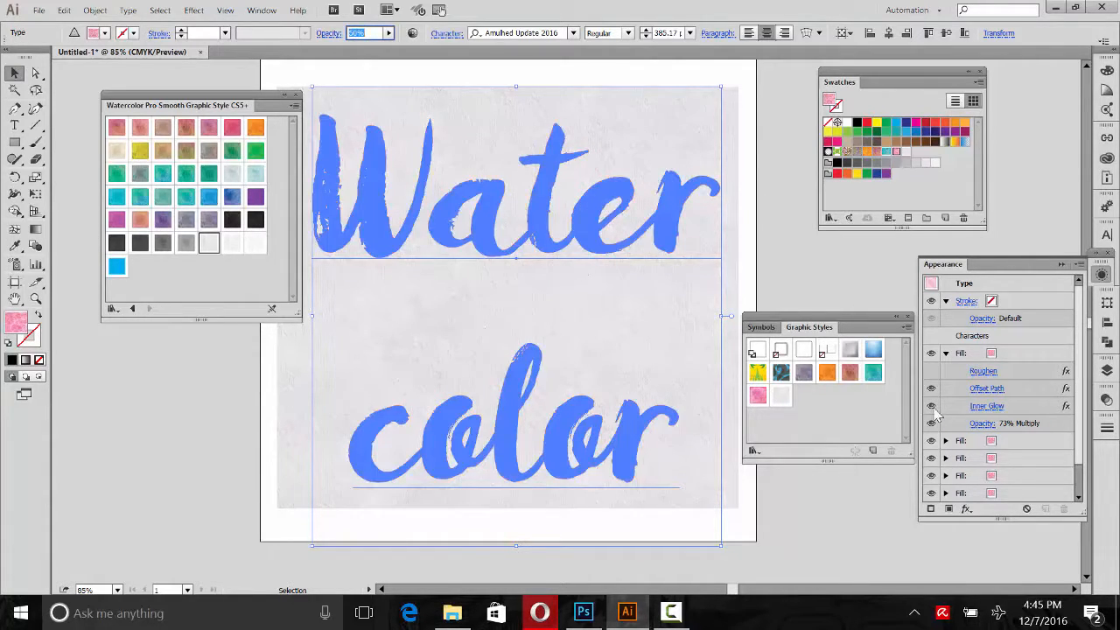
pyautogui.click(907, 274)
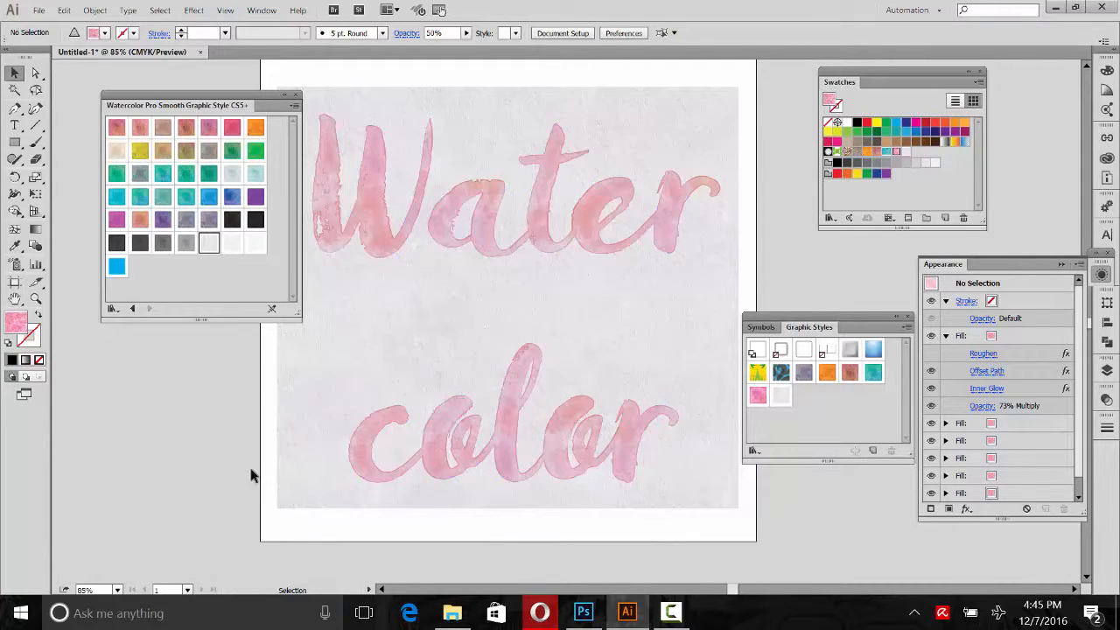
# Collapse the Appearance panel and move the Graphic Styles panel clear of the artboard
pyautogui.click(1009, 428)
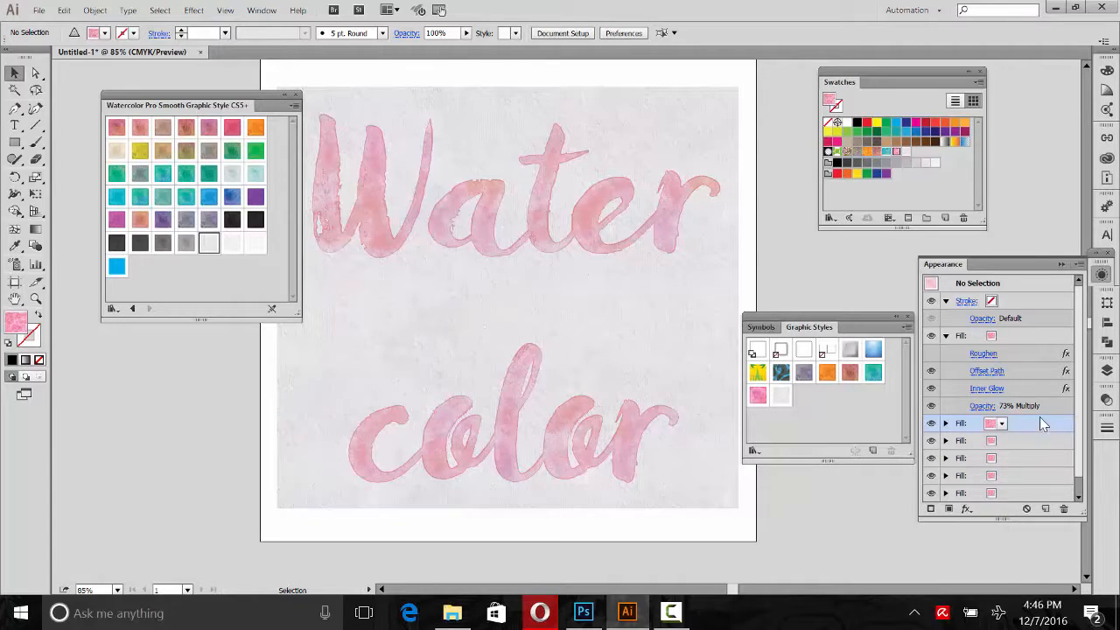
pyautogui.click(1059, 265)
pyautogui.click(732, 99)
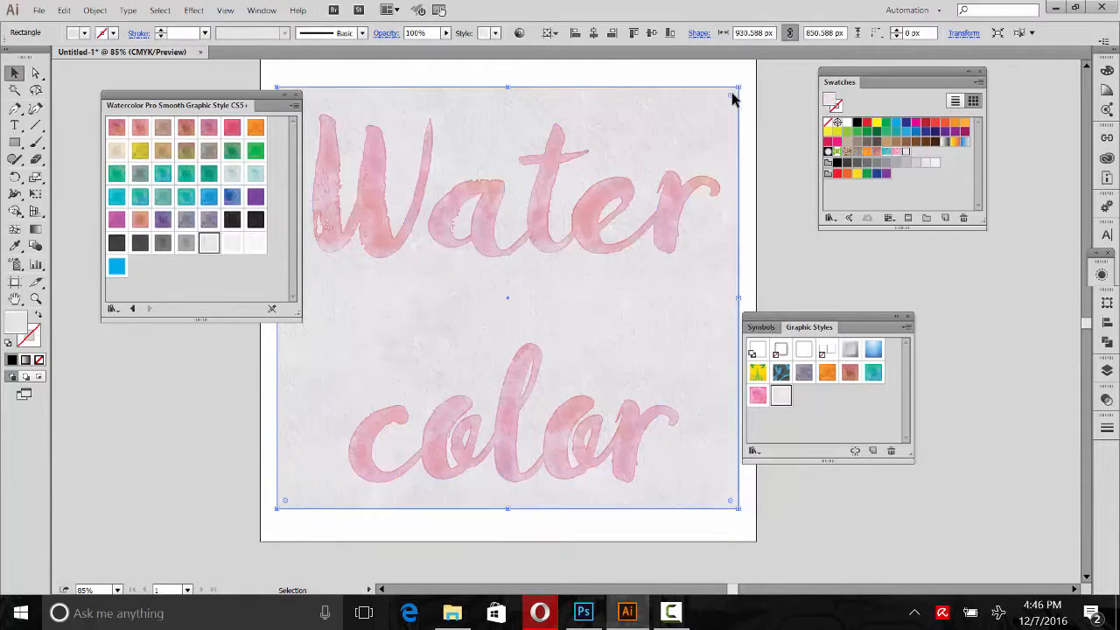
pyautogui.click(795, 237)
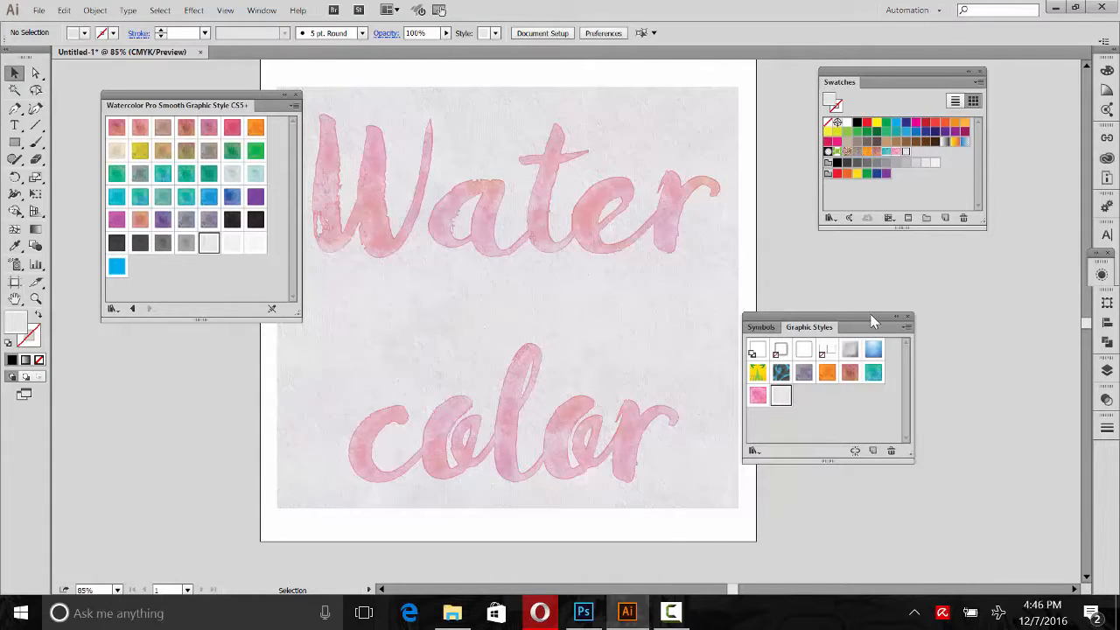
pyautogui.moveTo(863, 317); pyautogui.dragTo(931, 301)
# Review the text's appearance attributes, deselect it, and collapse the Appearance and Graphic Styles panels
pyautogui.click(546, 232)
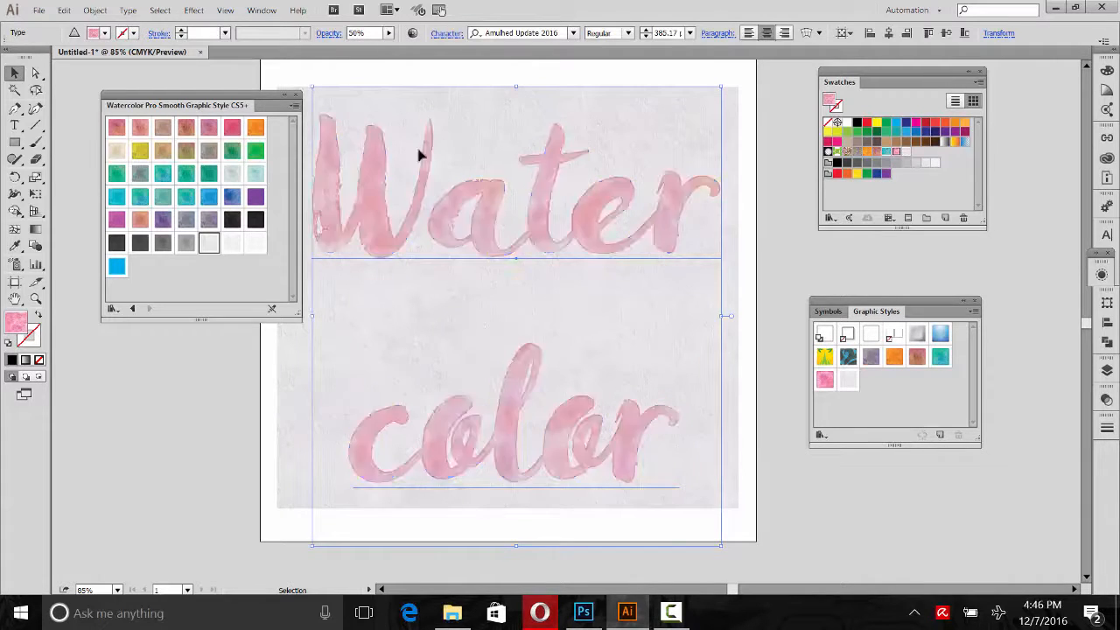
pyautogui.click(1102, 274)
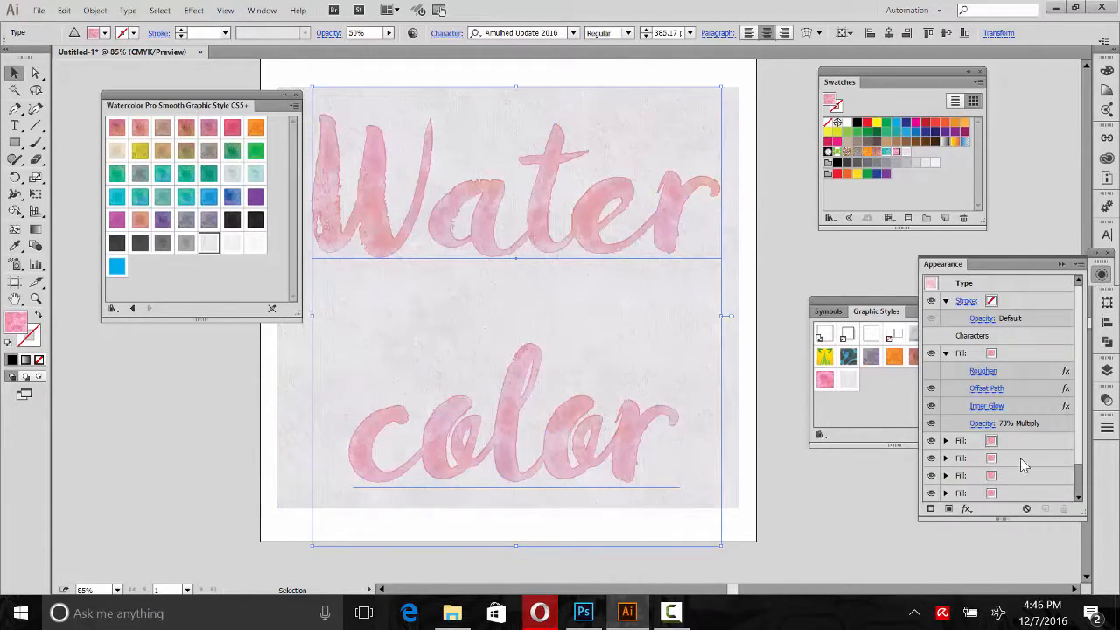
pyautogui.click(821, 493)
pyautogui.click(1061, 265)
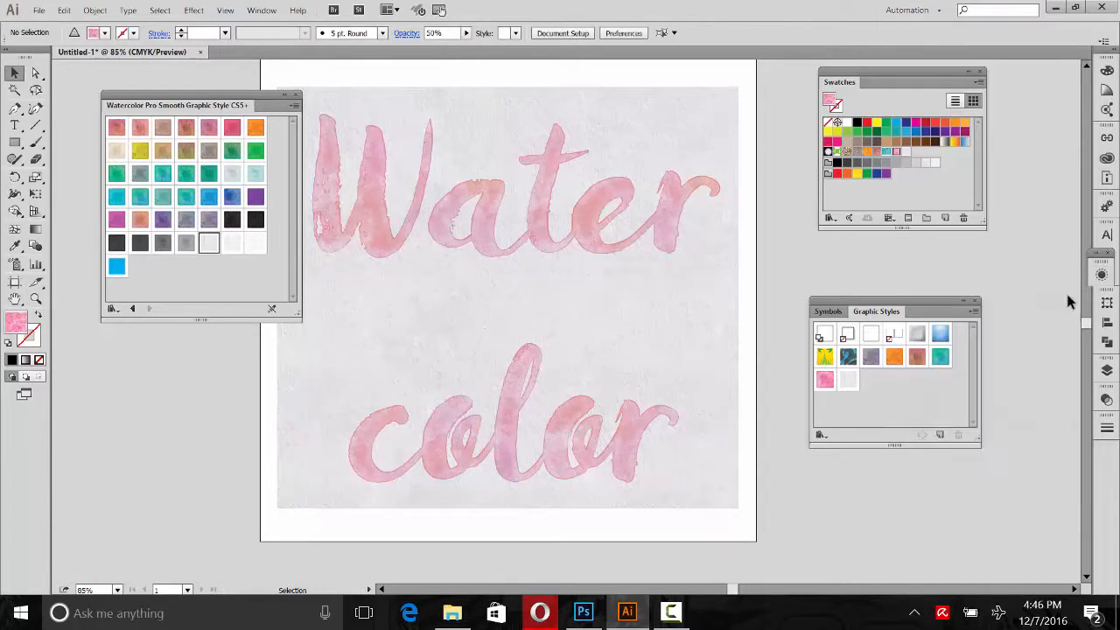
pyautogui.click(964, 301)
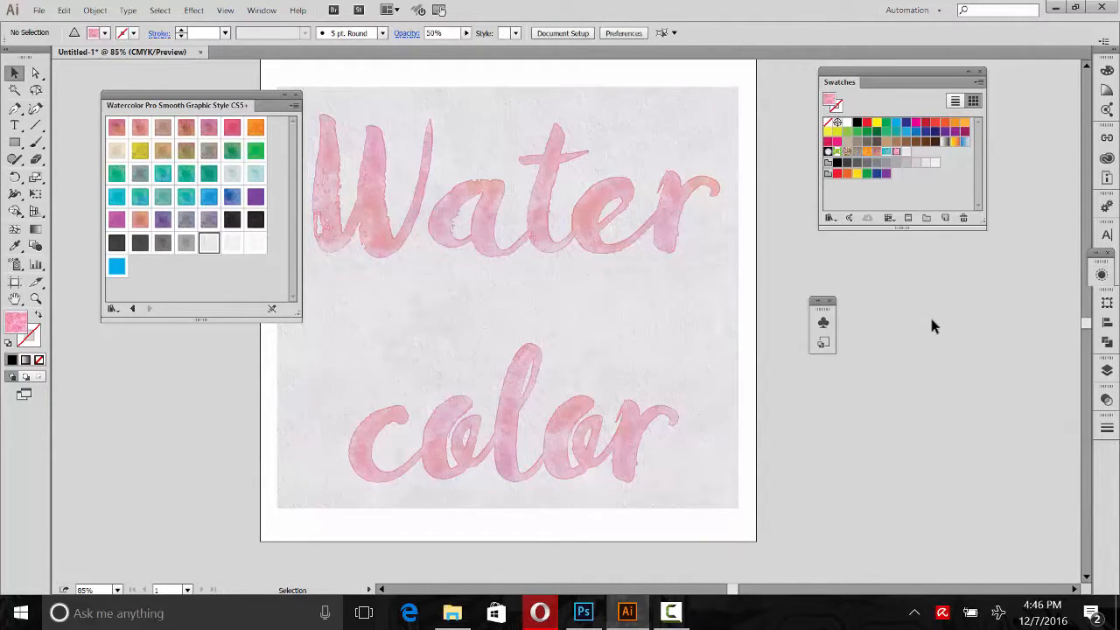